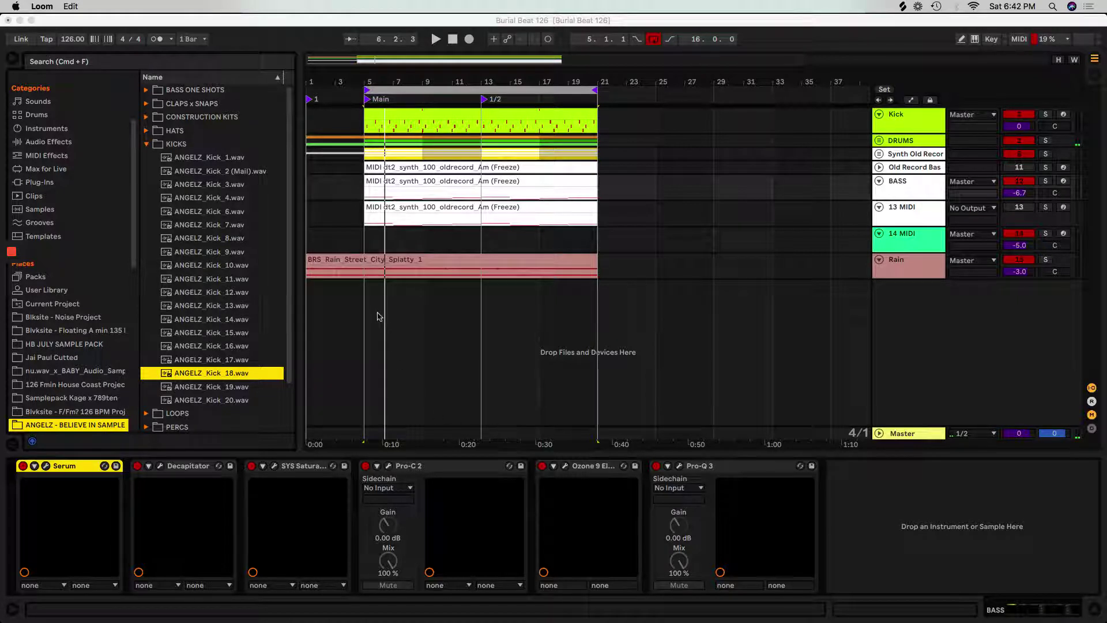
# Hide the browser and show the BASS track's device chain.
pyautogui.click(317, 279)
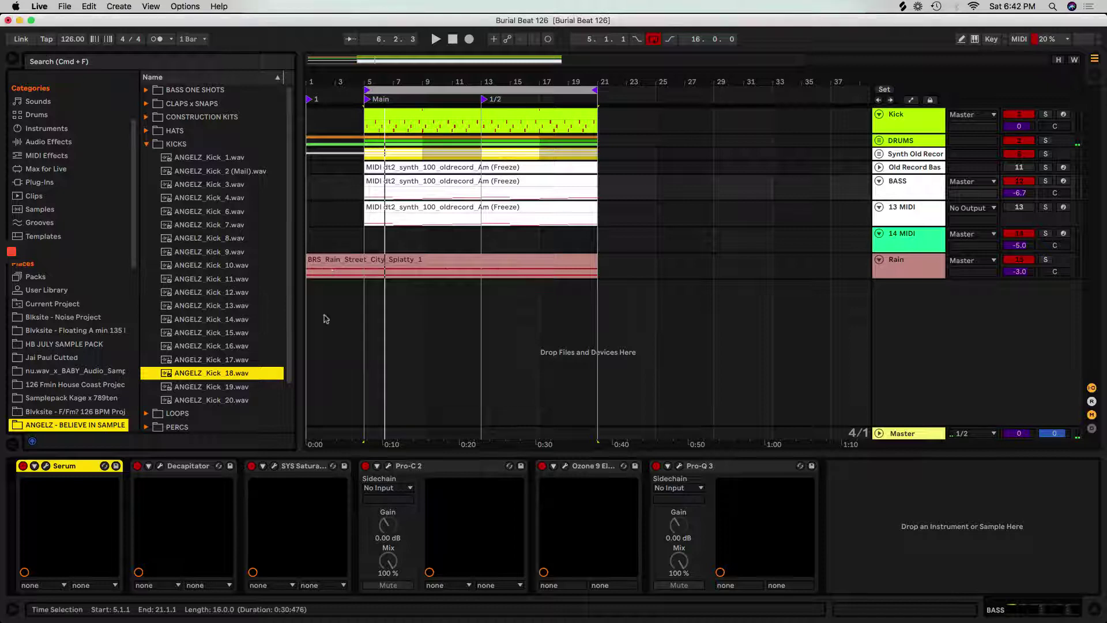
pyautogui.click(16, 62)
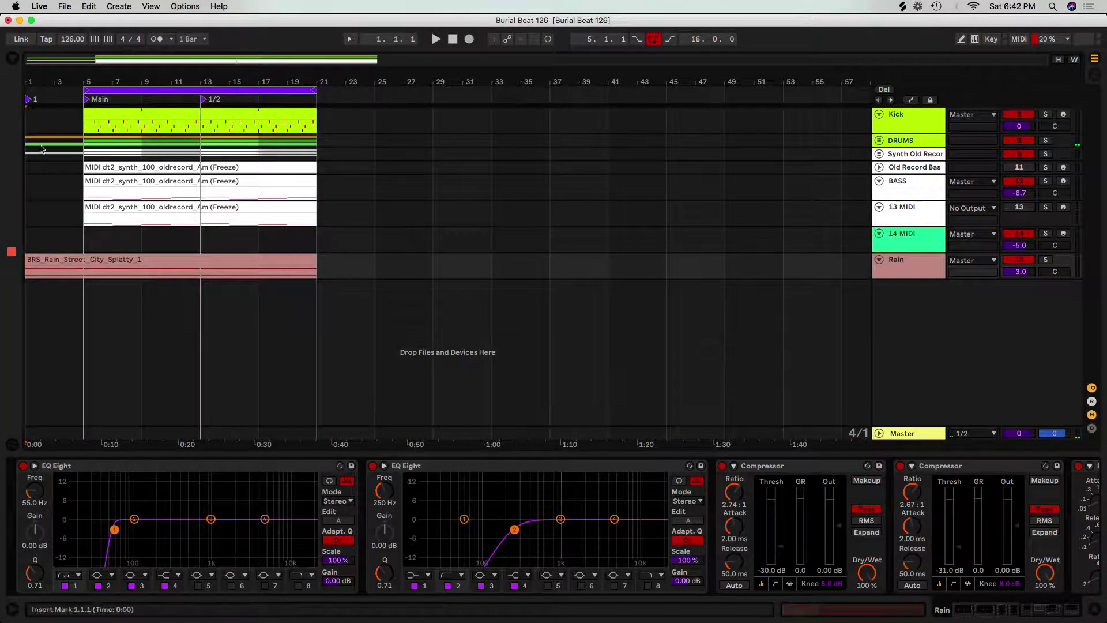
pyautogui.click(36, 195)
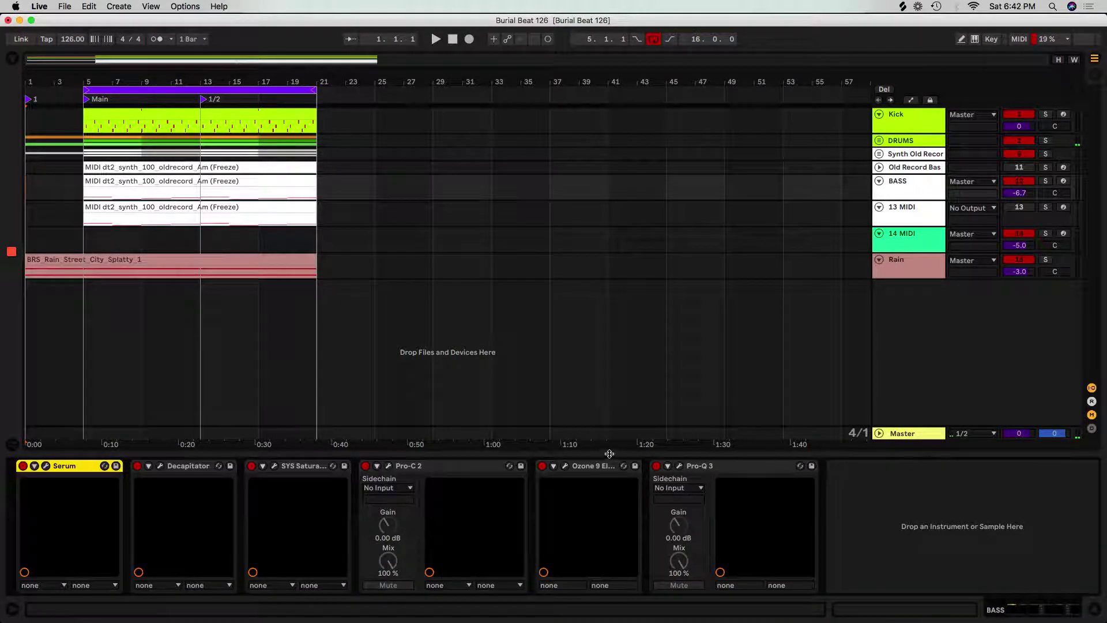
# Look briefly at the Ozone 9 Elements settings, and delete Ozone 9 Elements and Pro-C 2 from the BASS track.
pyautogui.click(565, 467)
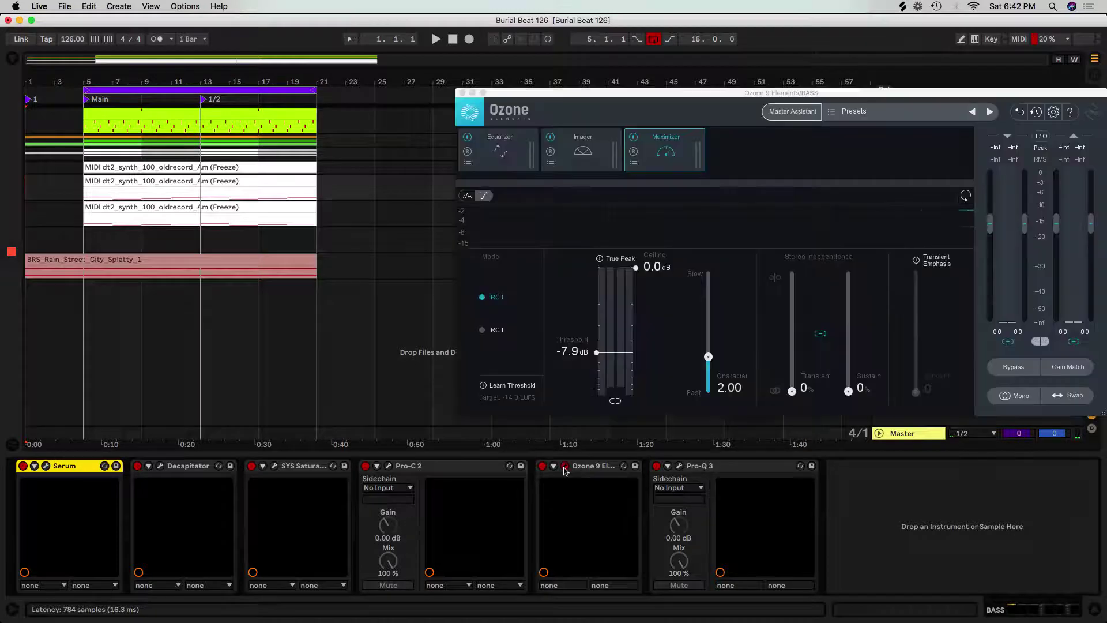
pyautogui.click(565, 467)
pyautogui.click(609, 467)
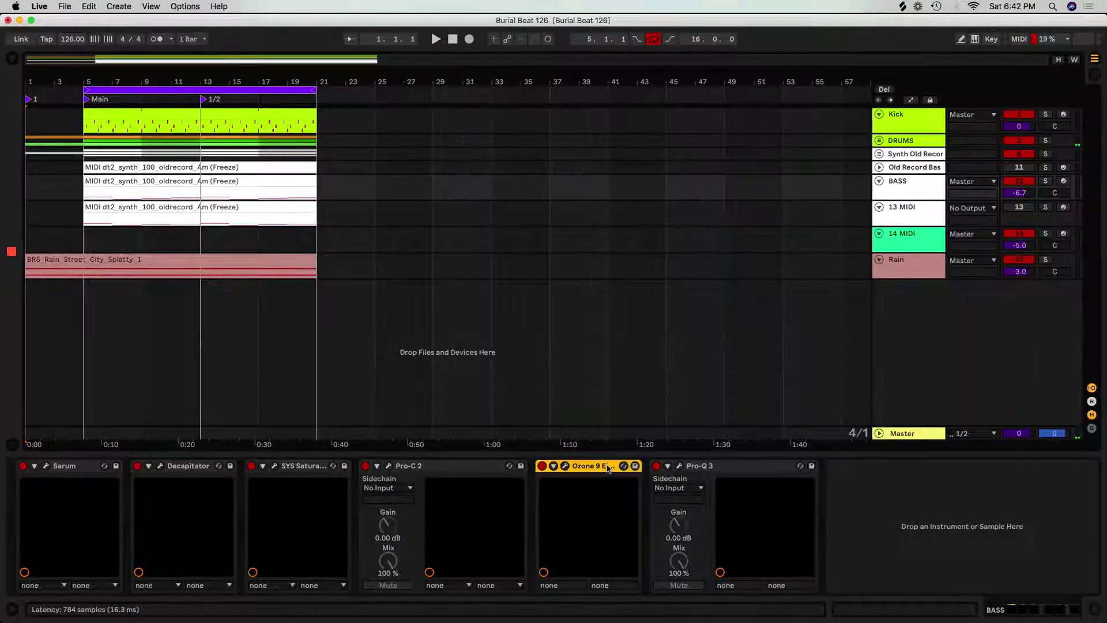
pyautogui.press('Delete')
pyautogui.click(433, 467)
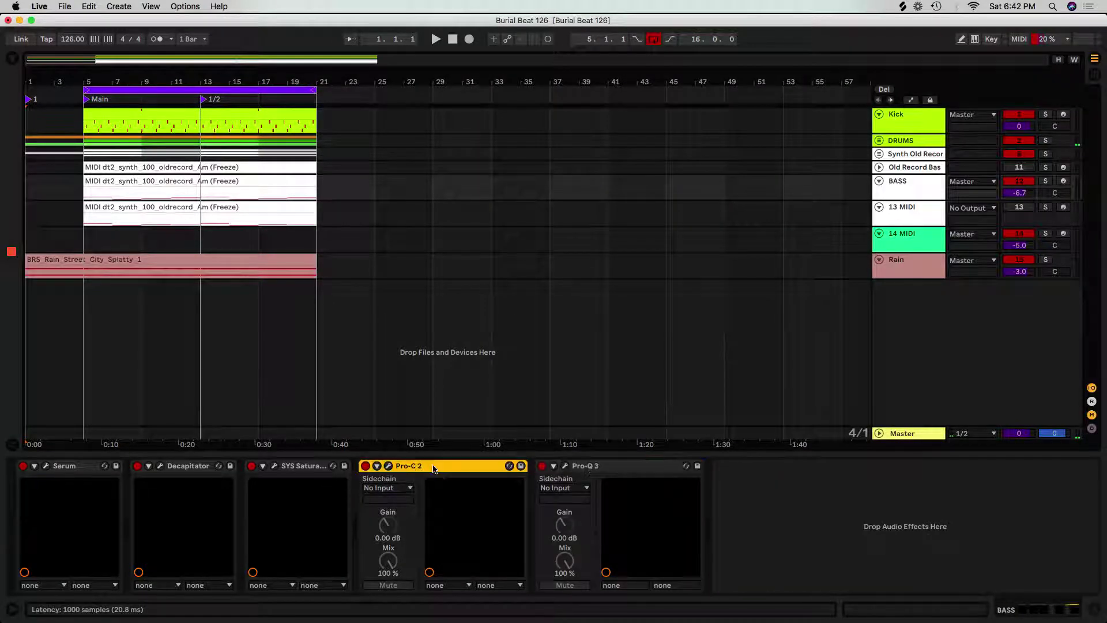
pyautogui.press('Delete')
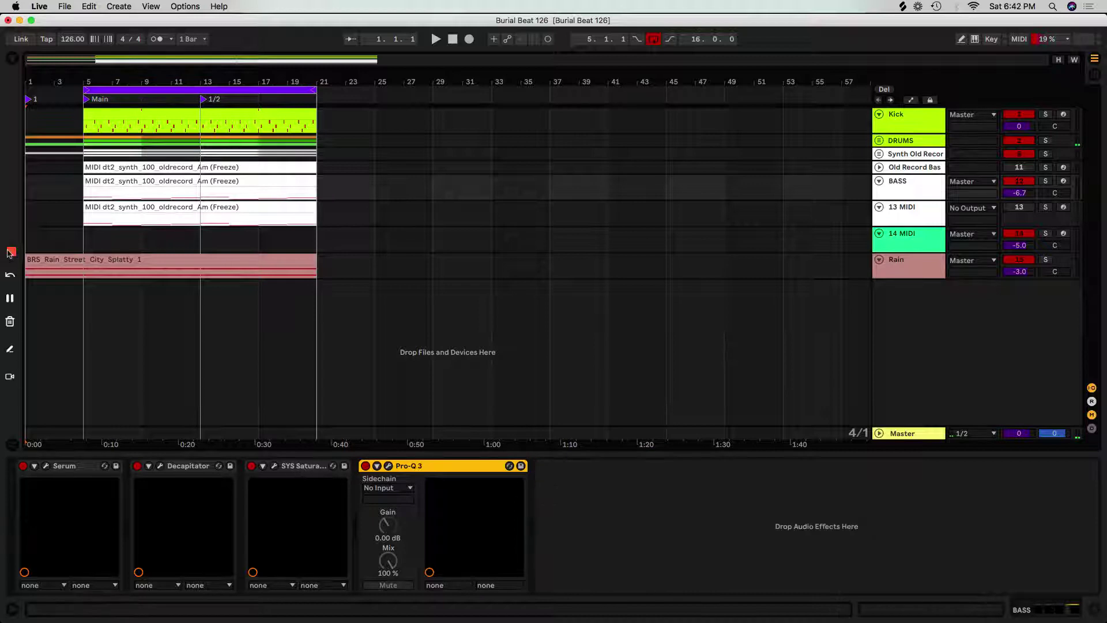
# Show the browser's plug-ins and look through the Audio Units manufacturers for a limiter.
pyautogui.click(12, 60)
pyautogui.click(39, 182)
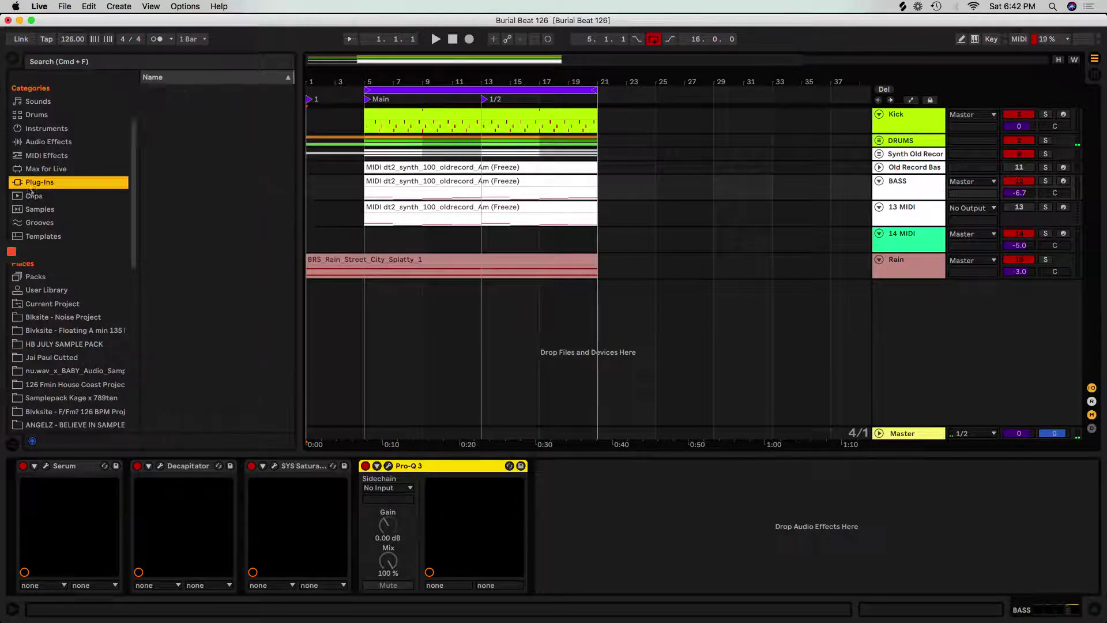
pyautogui.click(153, 92)
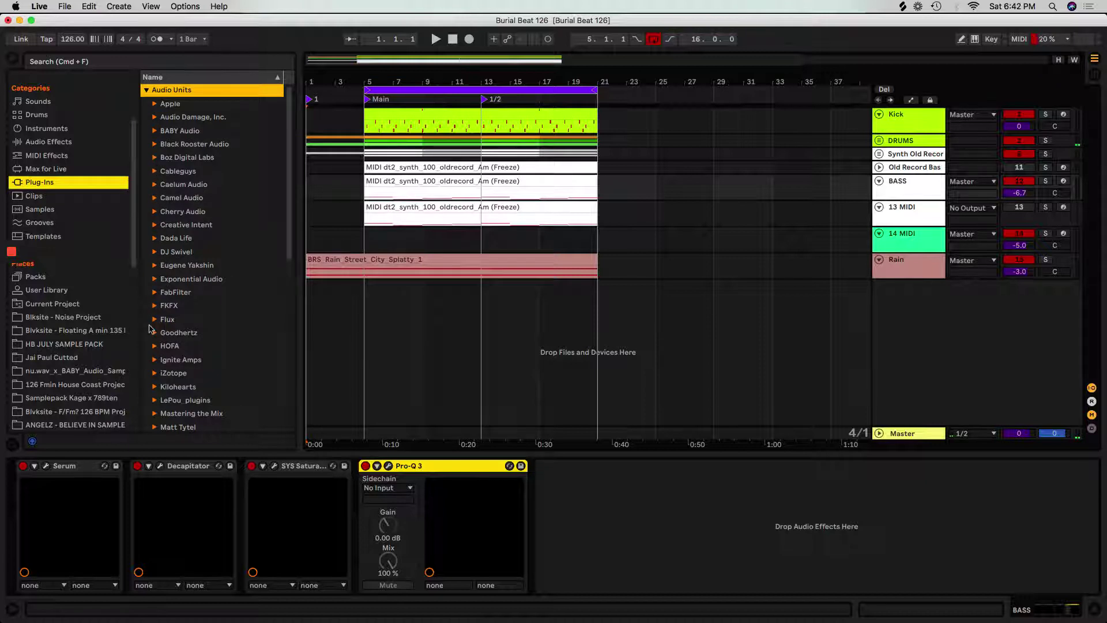
pyautogui.scroll(-10, 150, 330)
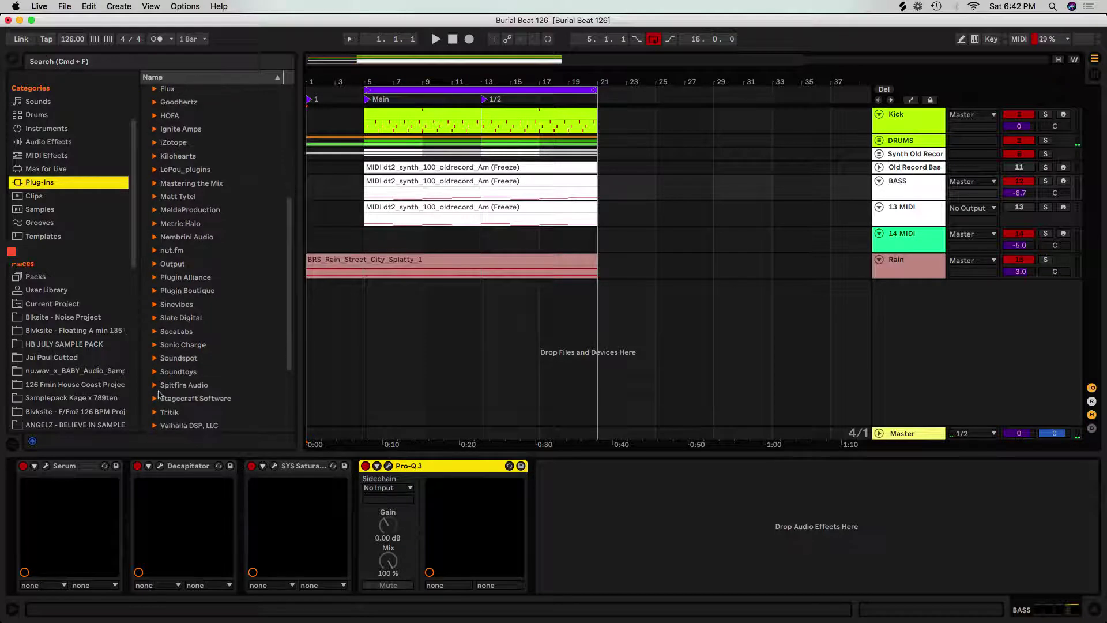
pyautogui.scroll(-5, 160, 394)
pyautogui.scroll(6, 159, 392)
pyautogui.scroll(2, 159, 390)
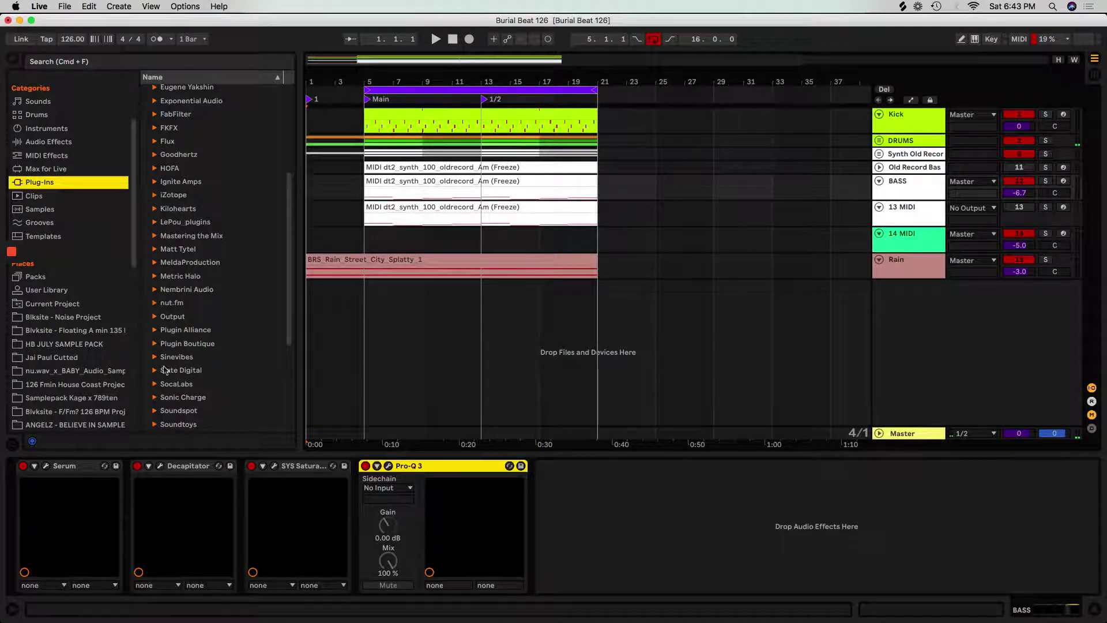
pyautogui.scroll(6, 164, 369)
# Search the plug-ins for L1 and add the Waves L1 limiter (s) after Pro-Q 3 on the BASS track.
pyautogui.click(163, 67)
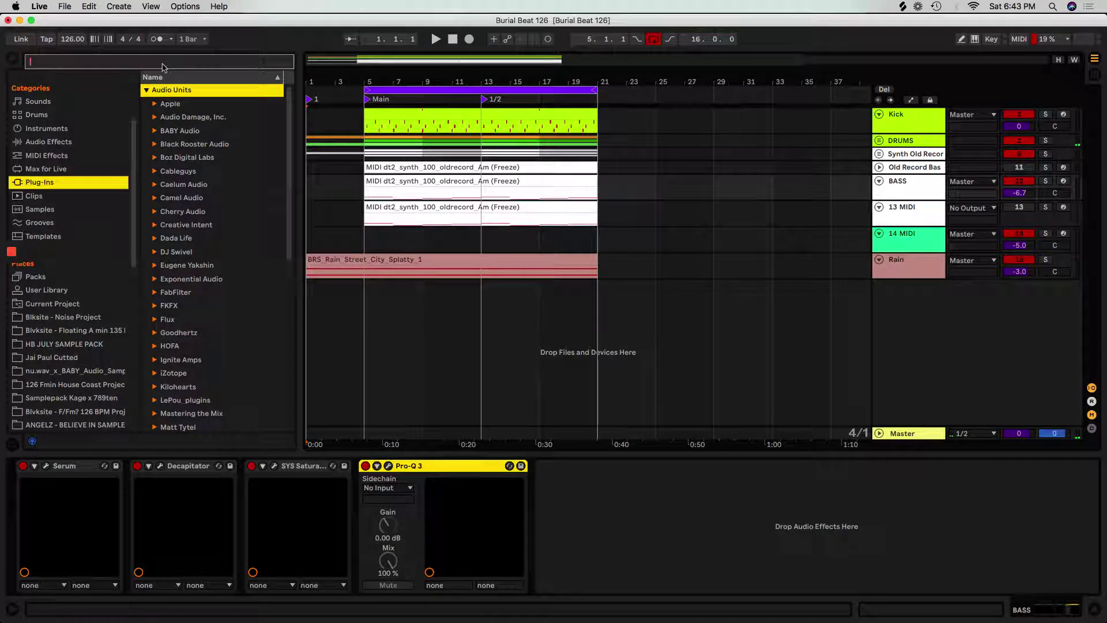
pyautogui.write('L1')
pyautogui.click(151, 106)
pyautogui.click(154, 105)
pyautogui.click(195, 131)
pyautogui.moveTo(390, 331); pyautogui.dragTo(573, 501)
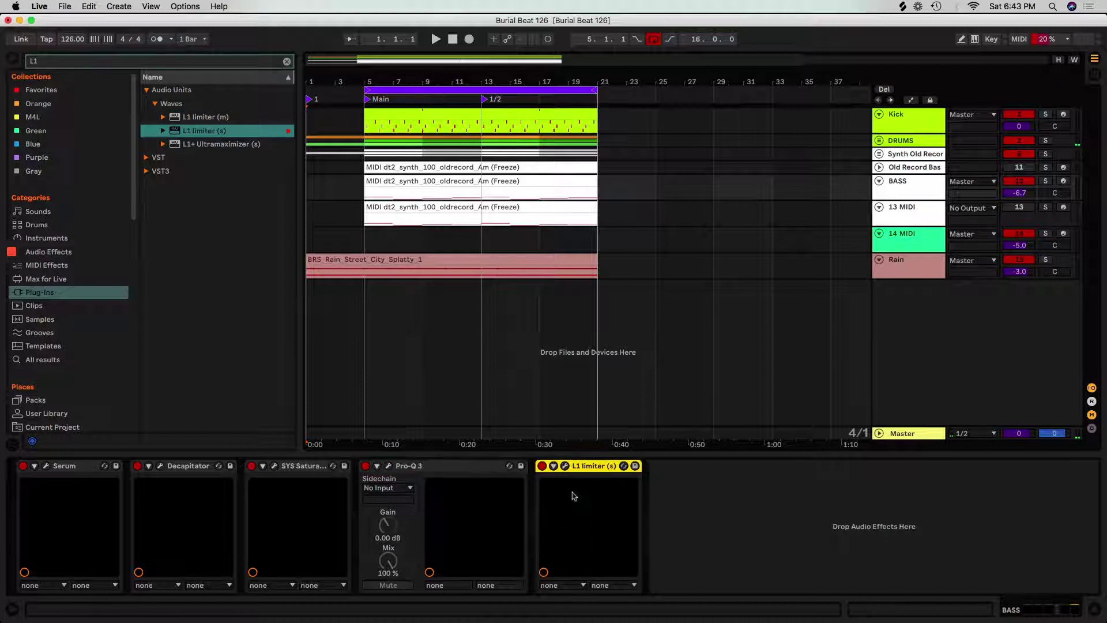
# Set the L1 limiter's threshold to -1.1 and close its plug-in window.
pyautogui.click(568, 468)
pyautogui.click(504, 166)
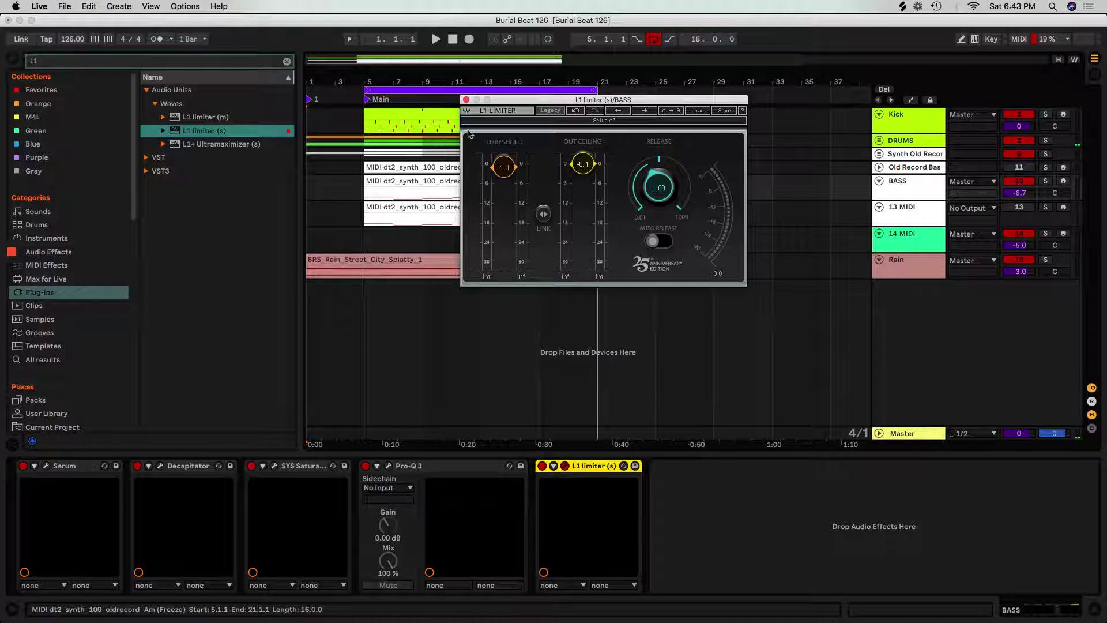
pyautogui.click(466, 100)
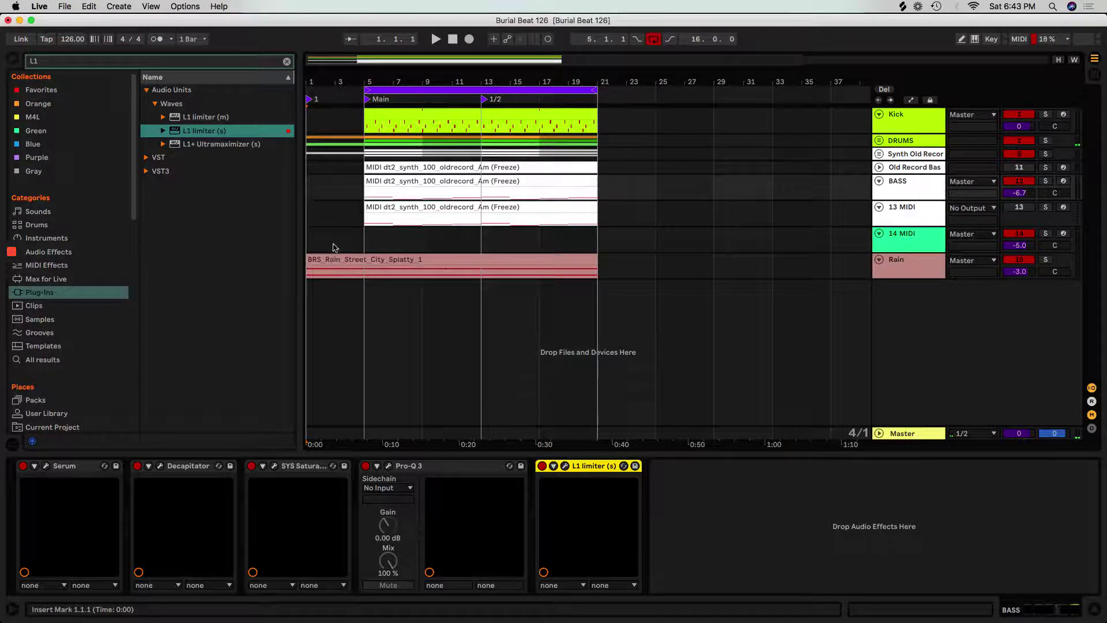
# Play the arrangement from the beginning and fold the Rain, 14 MIDI and 13 MIDI tracks.
pyautogui.click(314, 242)
pyautogui.press('space')
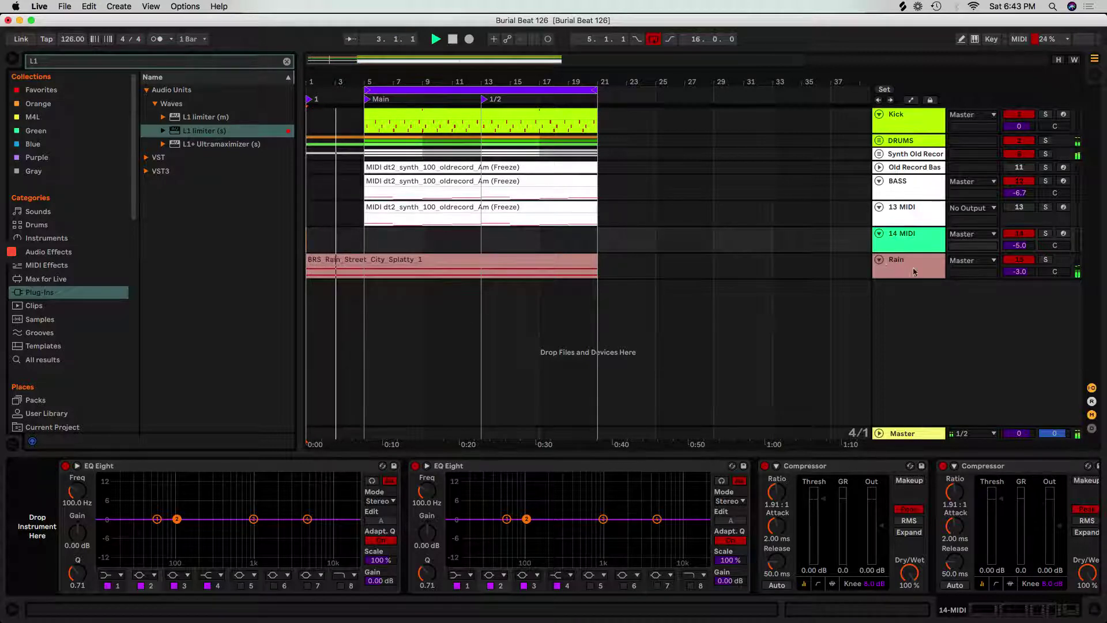
pyautogui.click(879, 259)
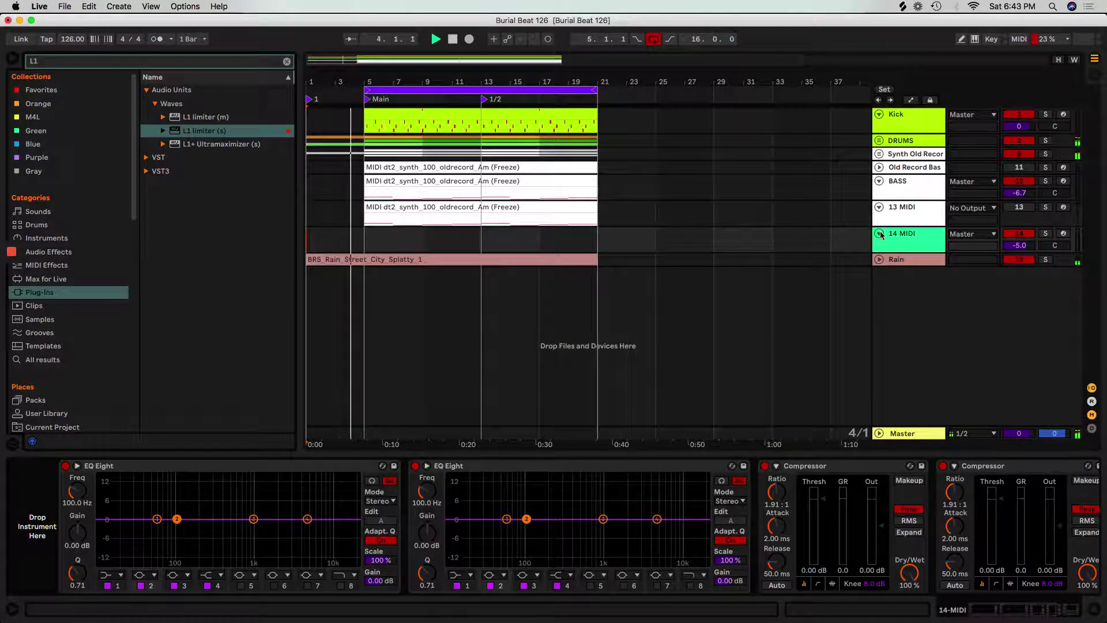
pyautogui.click(879, 233)
pyautogui.click(879, 207)
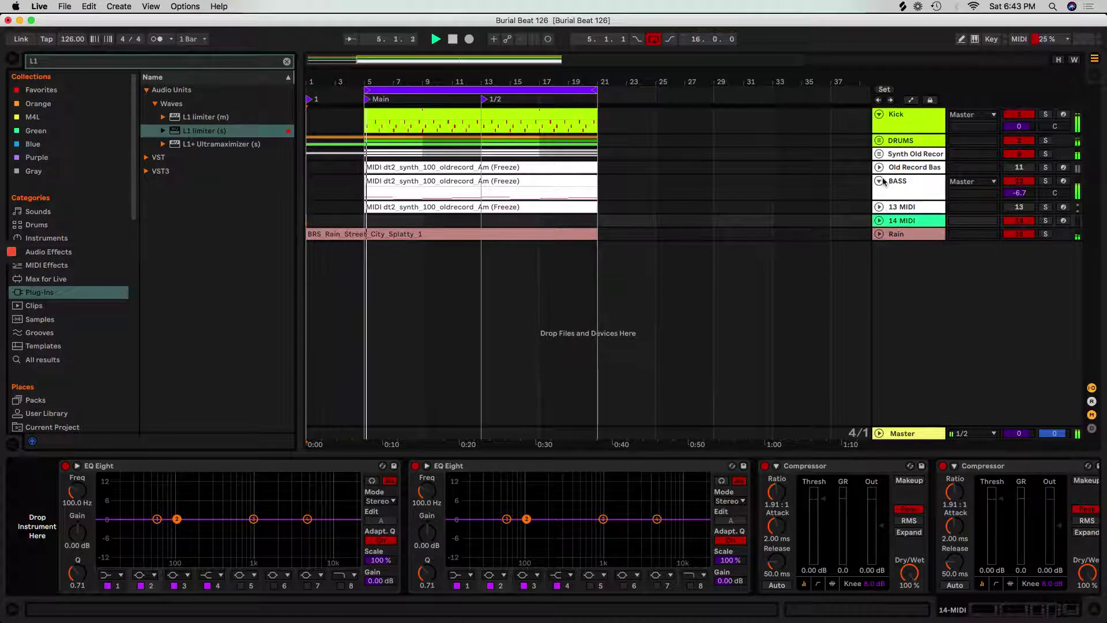
# Enlarge the BASS track's lane and move the Old Record Bass track directly below it.
pyautogui.click(899, 198)
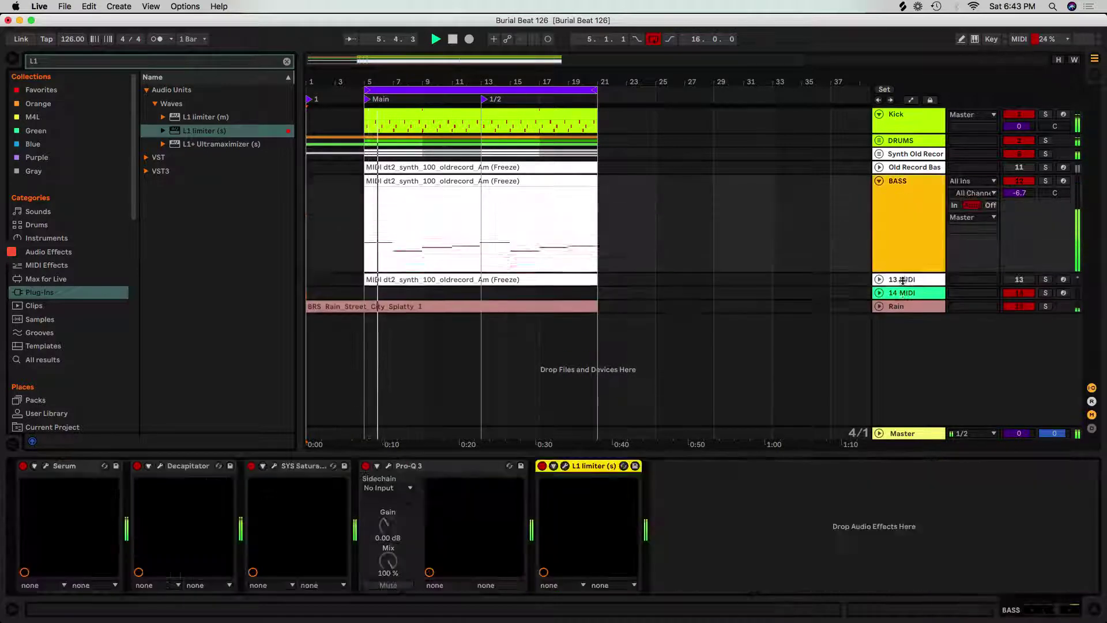
pyautogui.click(894, 153)
pyautogui.click(896, 167)
pyautogui.moveTo(896, 168); pyautogui.dragTo(975, 249)
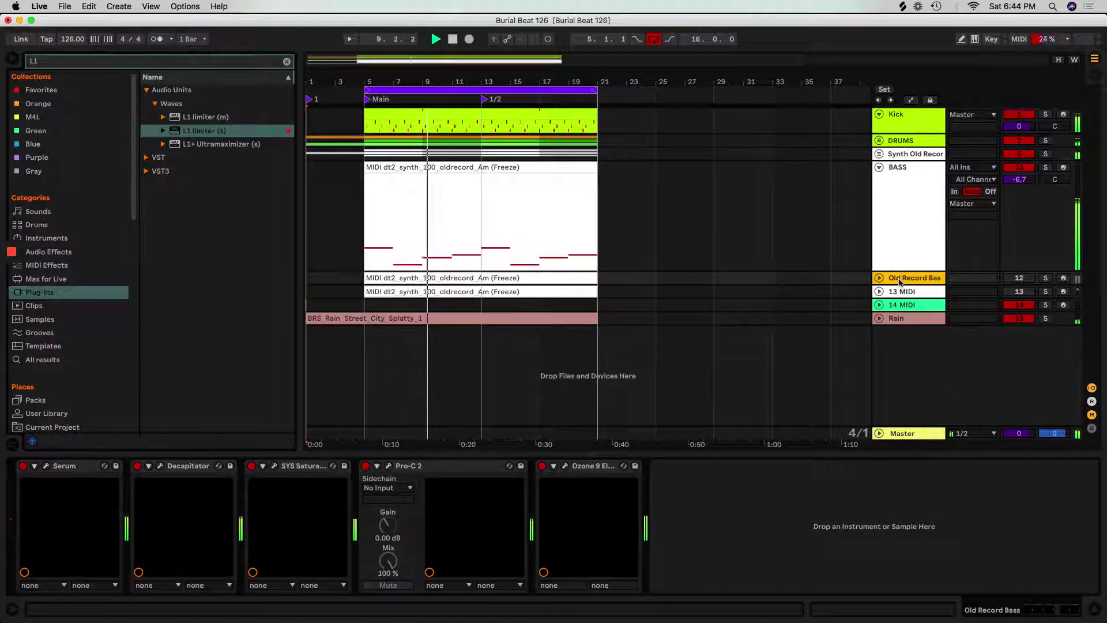
# Group the Old Record Bass, 13 MIDI and 14 MIDI tracks into a folded group and rename it Decoy.
pyautogui.keyDown('shift'); pyautogui.click(911, 304); pyautogui.keyUp('shift')
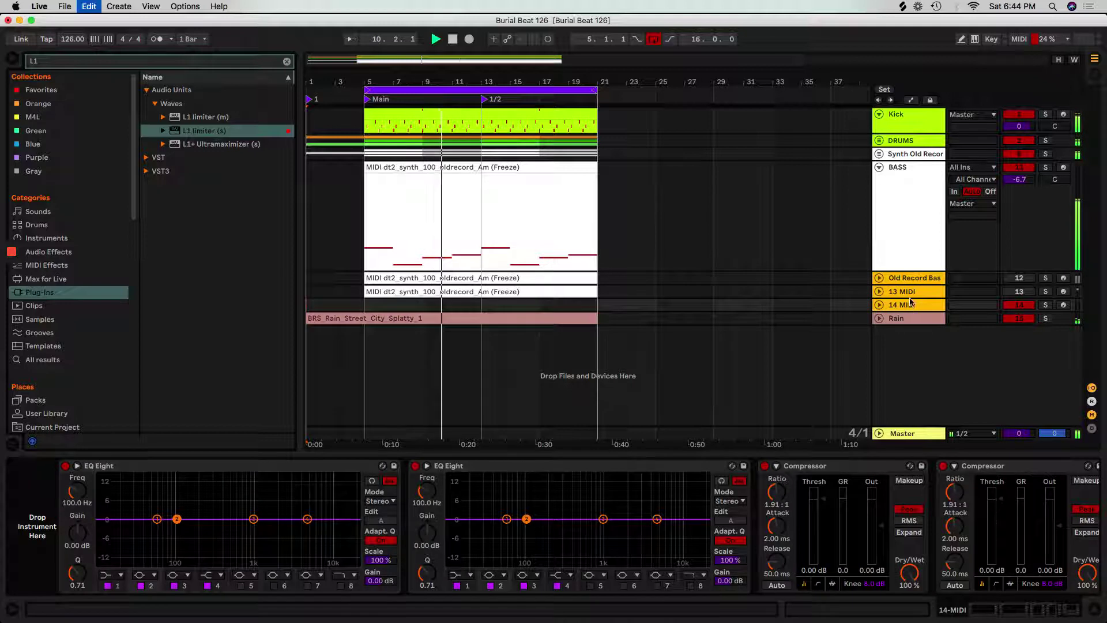
pyautogui.press('super+g')
pyautogui.press('Left')
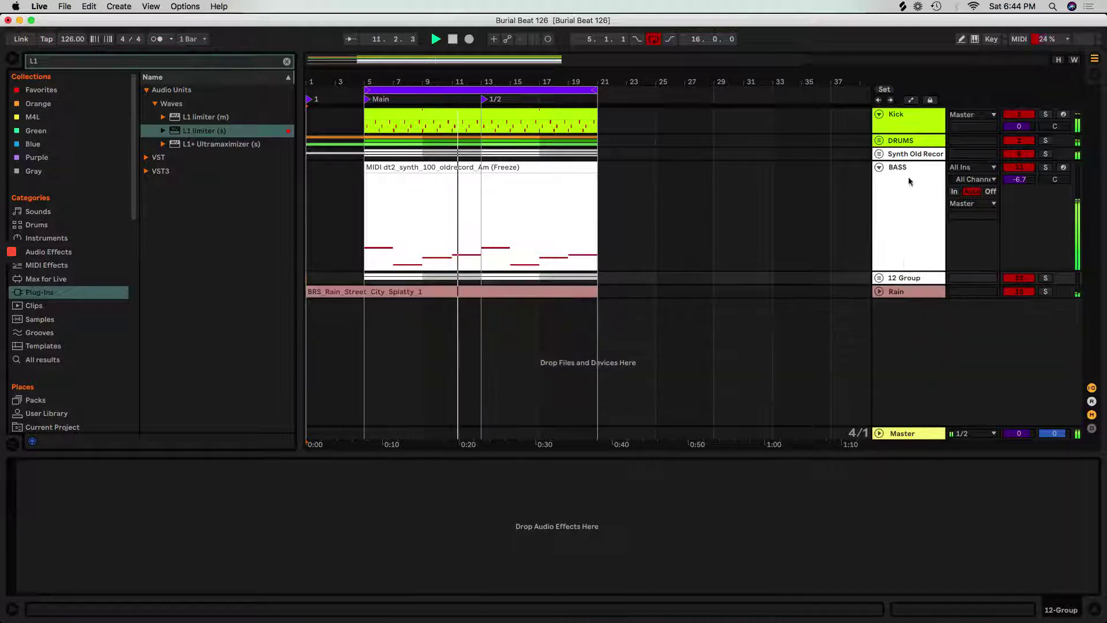
pyautogui.press('super+r')
pyautogui.write('Decoy')
pyautogui.press('Return')
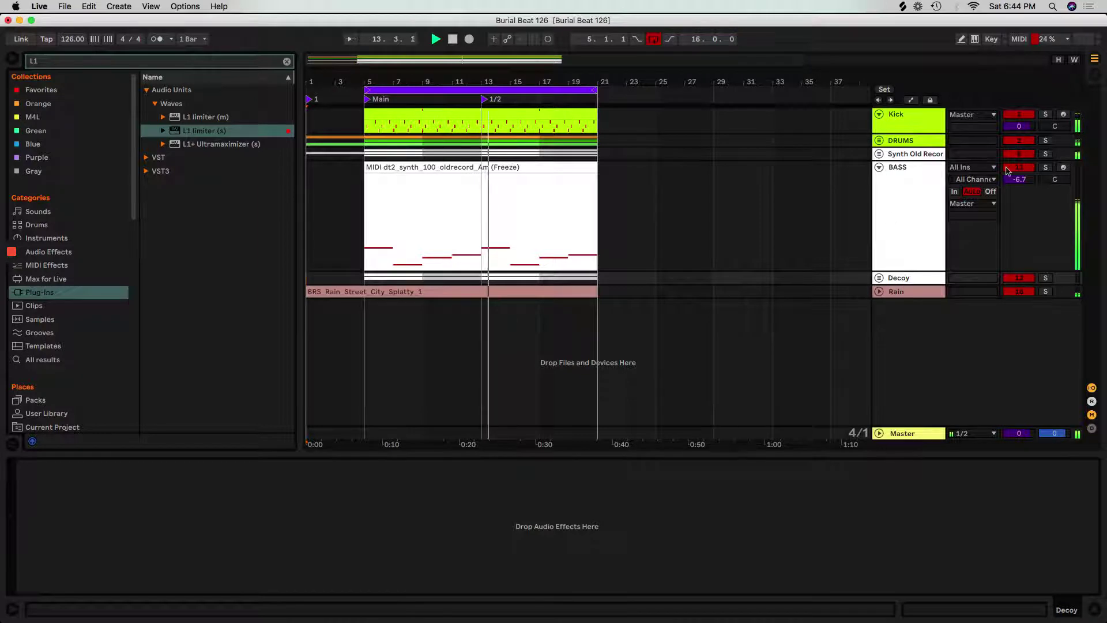
# Unfold the Synth Old Record group and audition the BASS, Old Record Chords and soft Layer bass tracks using solo.
pyautogui.click(1046, 168)
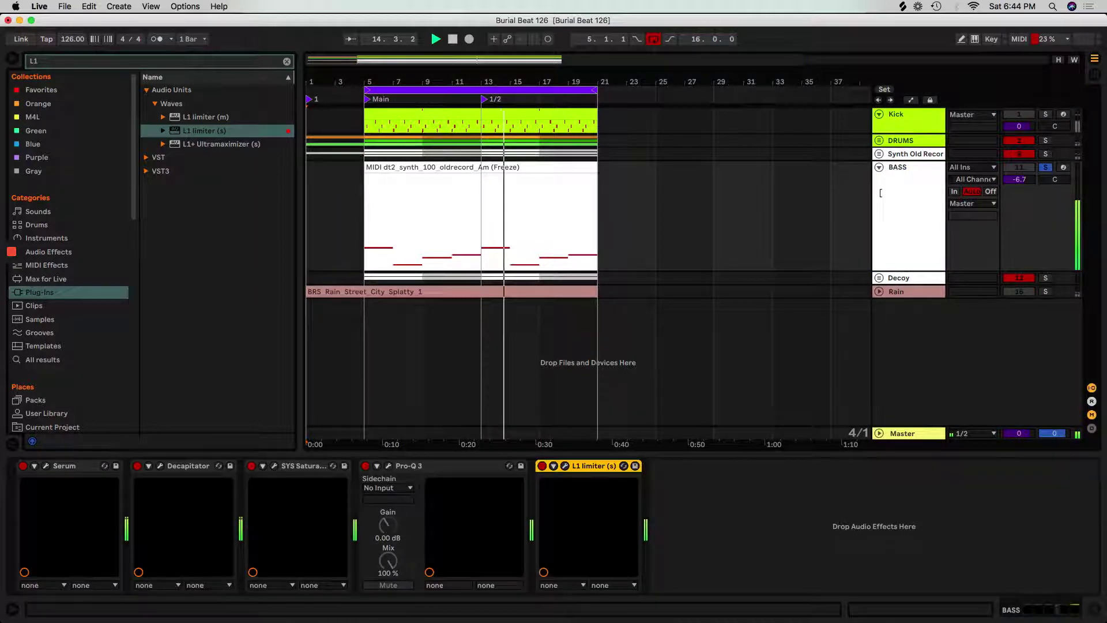
pyautogui.click(883, 154)
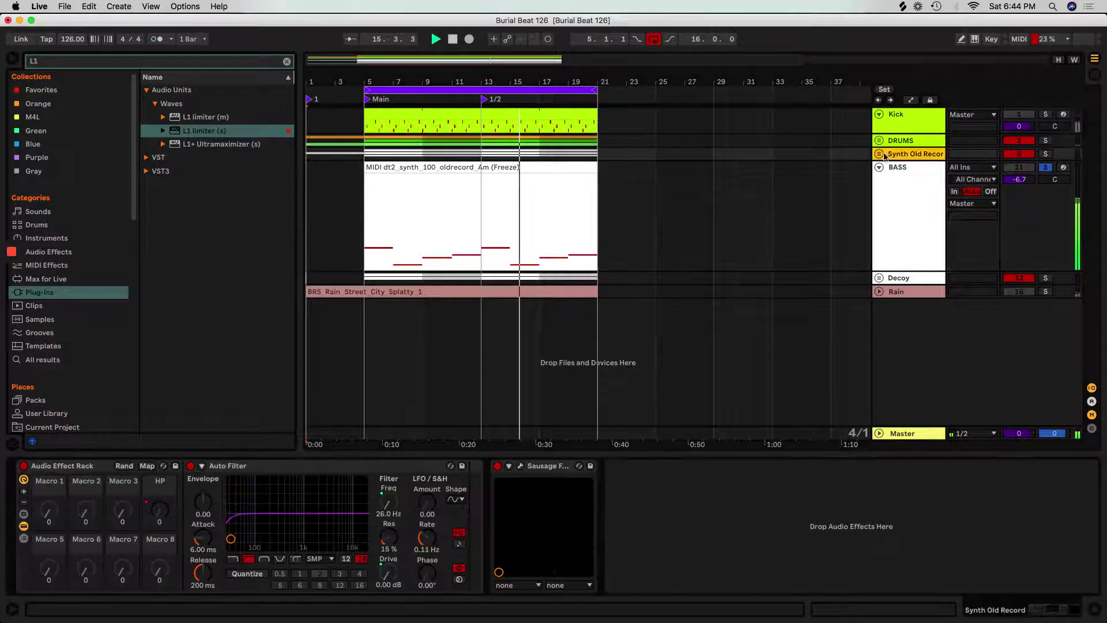
pyautogui.click(883, 155)
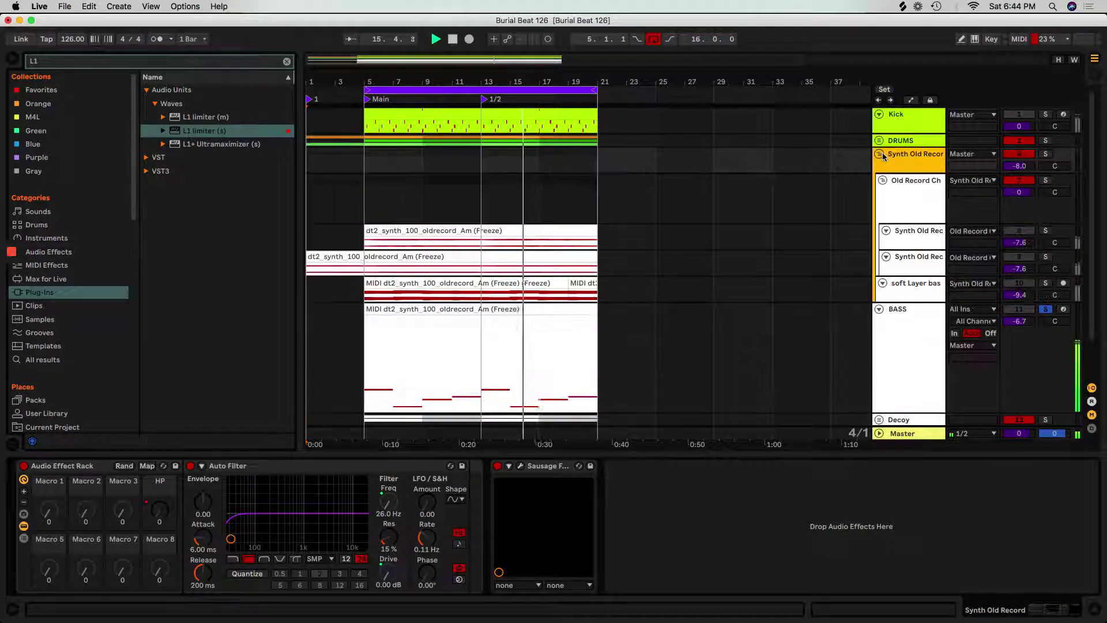
pyautogui.click(1046, 180)
pyautogui.click(1047, 180)
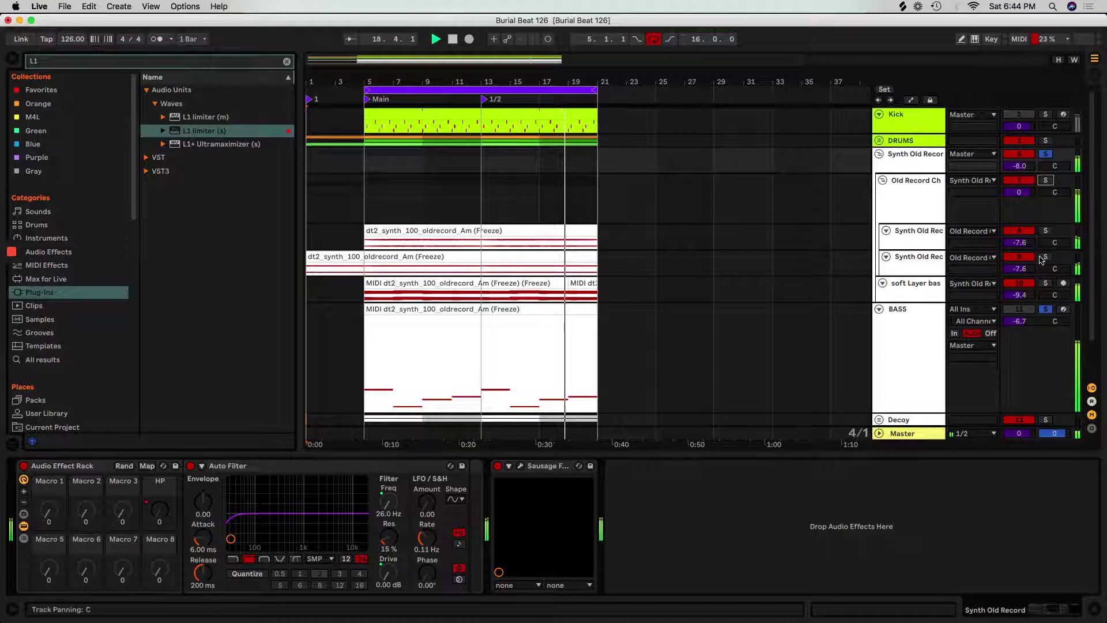
pyautogui.click(1045, 283)
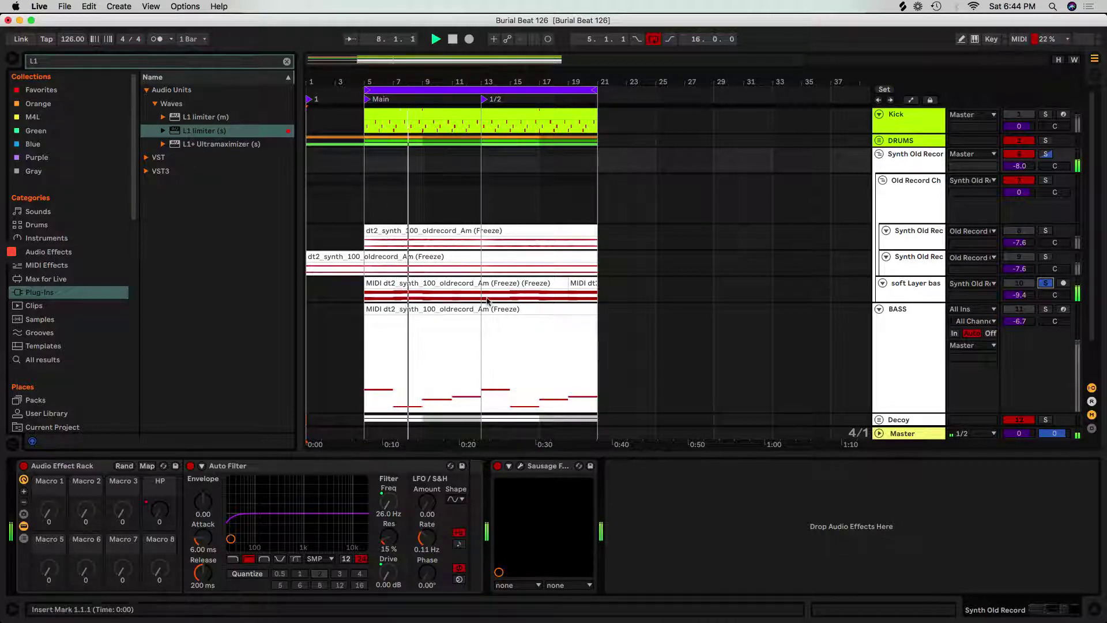
# Clear the solos, mute soft Layer bass and the folded BASS track, and start playback from bar 5.
pyautogui.click(1044, 155)
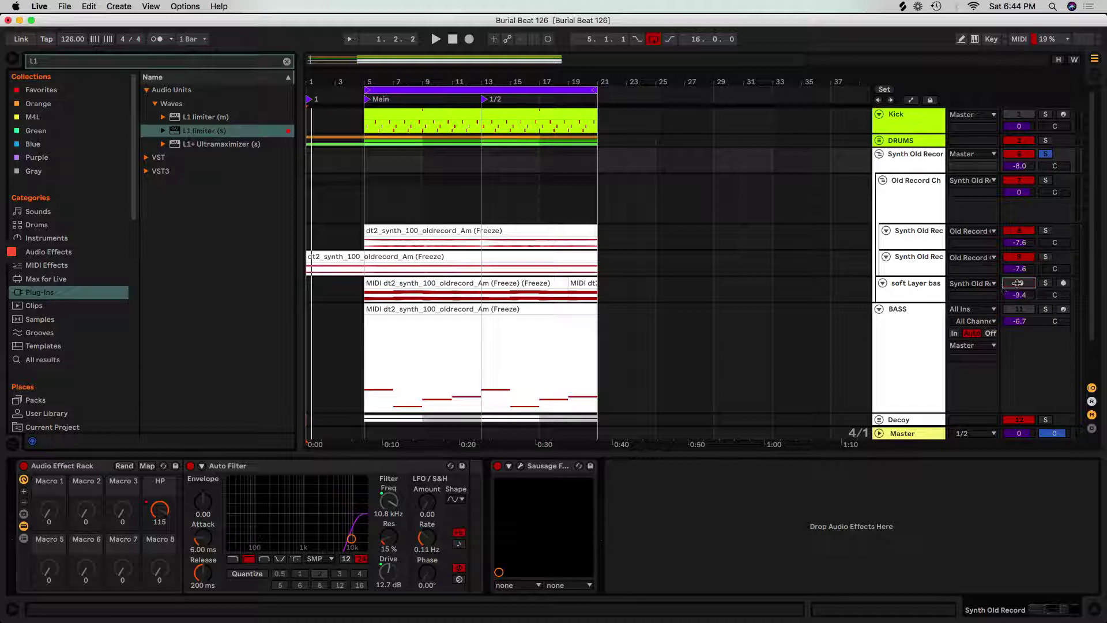
pyautogui.click(879, 309)
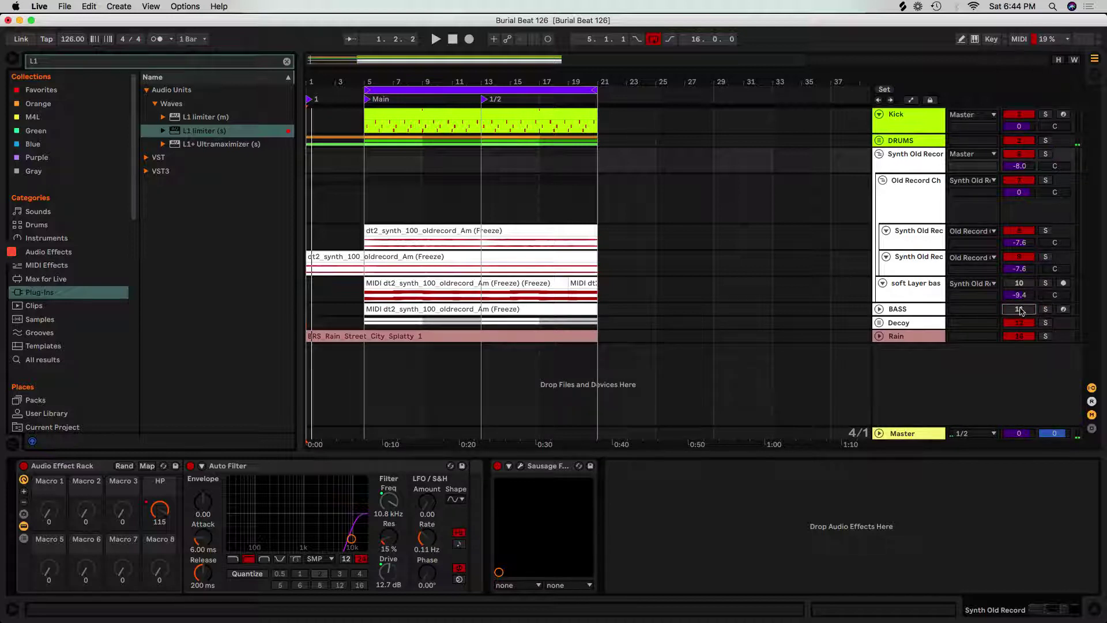
pyautogui.click(370, 179)
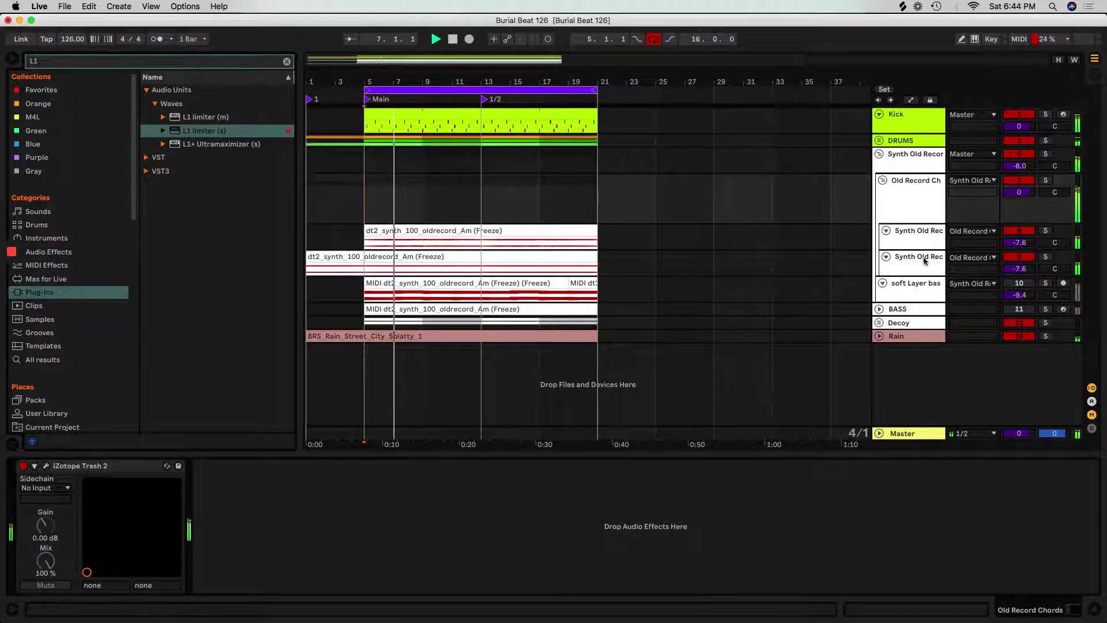
# Compare the two Synth Old Record layers by muting each in turn, and restore both along with the soft Layer bass.
pyautogui.click(1025, 257)
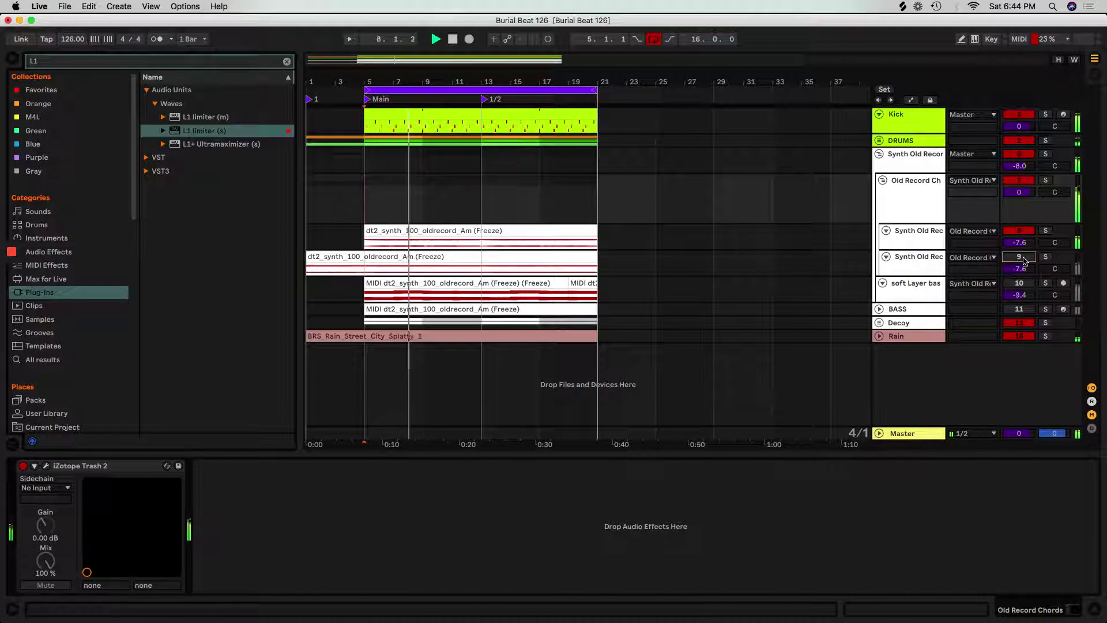
pyautogui.press('space')
pyautogui.click(1023, 231)
pyautogui.click(1022, 257)
pyautogui.press('space')
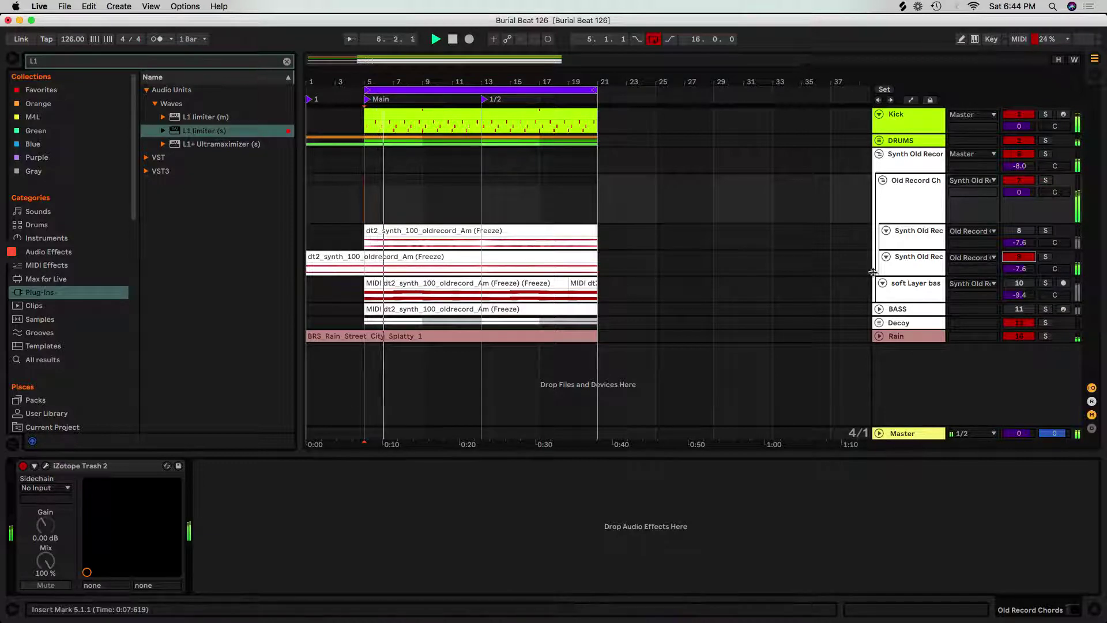
pyautogui.click(1021, 231)
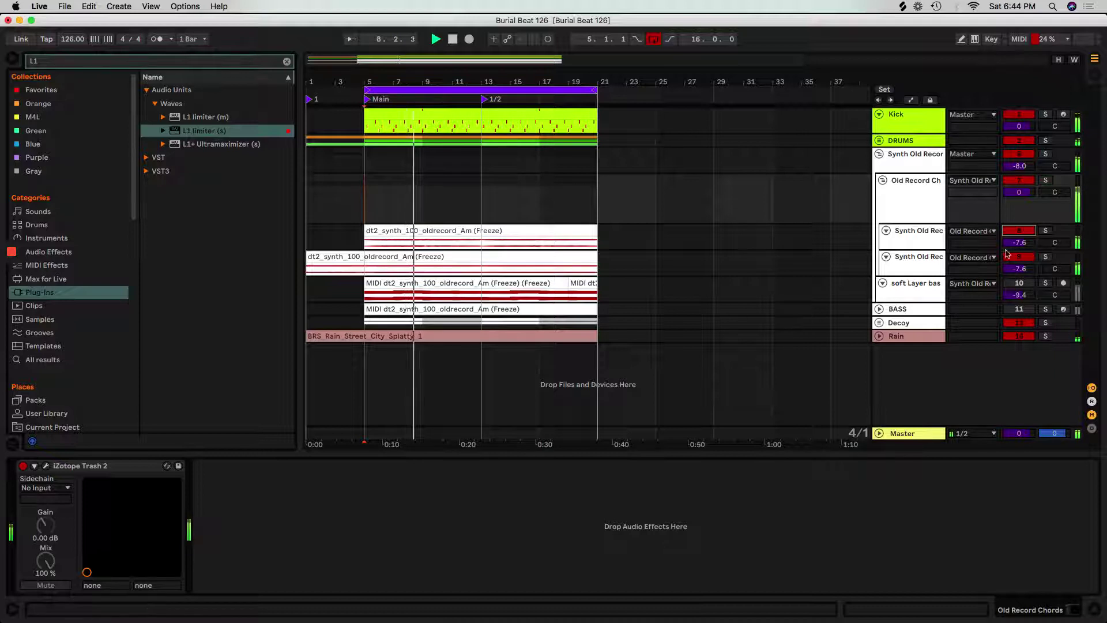
pyautogui.click(1016, 285)
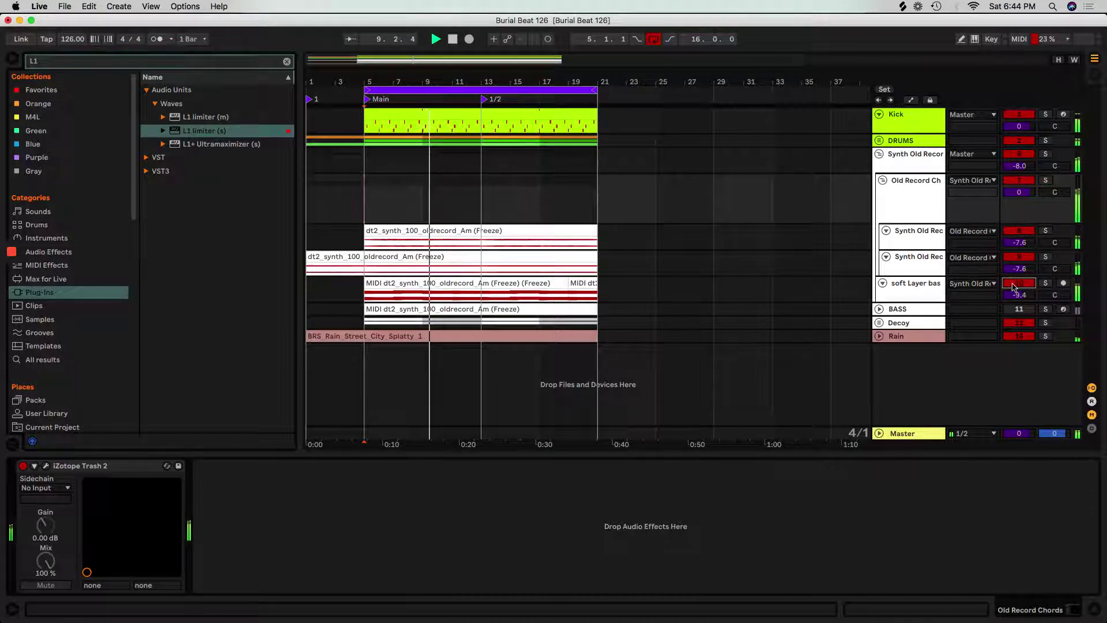
# Turn the muted BASS track back on and leave it folded.
pyautogui.click(879, 309)
pyautogui.click(1019, 309)
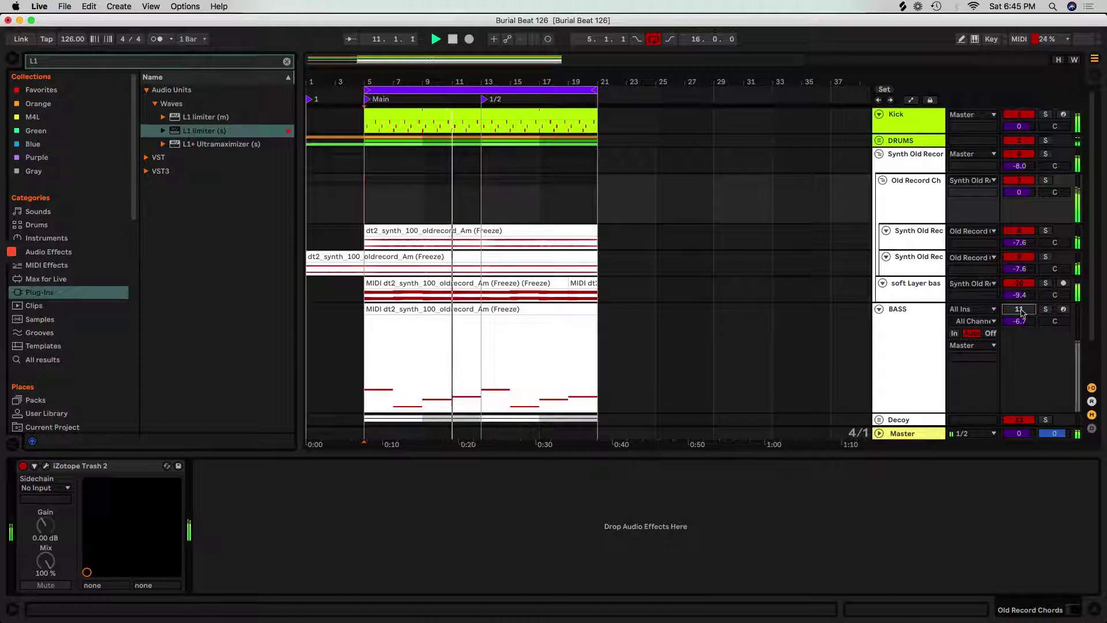
pyautogui.click(879, 309)
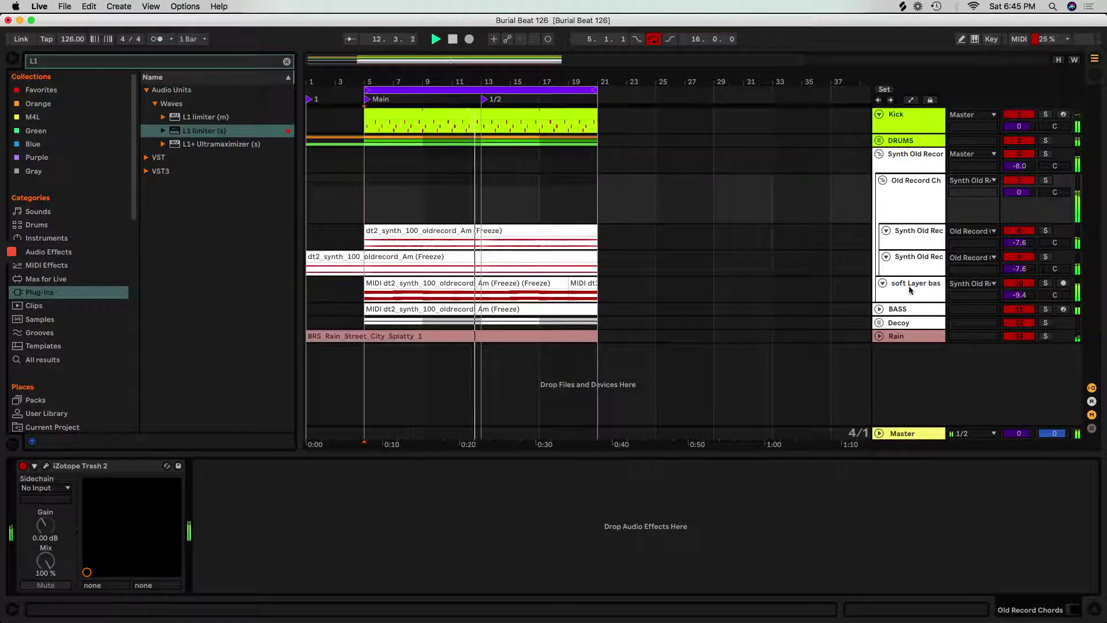
# Stop playback, move soft Layer bass out of the Synth Old Record group, and set its volume to -18 dB.
pyautogui.moveTo(909, 288); pyautogui.dragTo(903, 310)
pyautogui.press('space')
pyautogui.moveTo(1017, 295); pyautogui.dragTo(1016, 320)
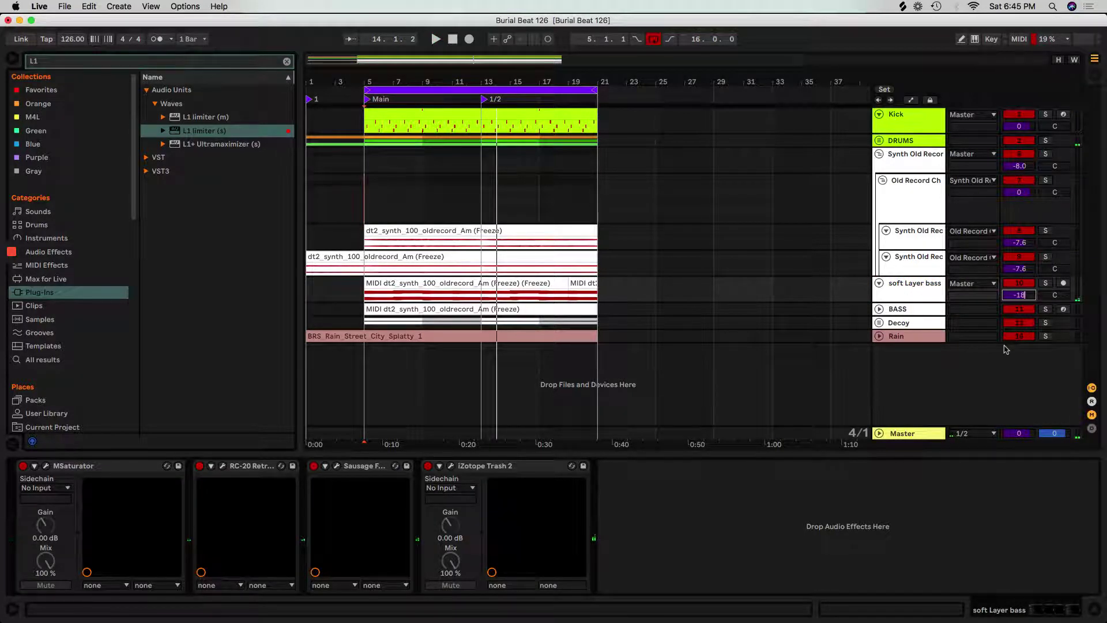
# Group the soft Layer bass and BASS tracks and rename the group Bass.
pyautogui.click(904, 311)
pyautogui.keyDown('shift'); pyautogui.click(903, 294); pyautogui.keyUp('shift')
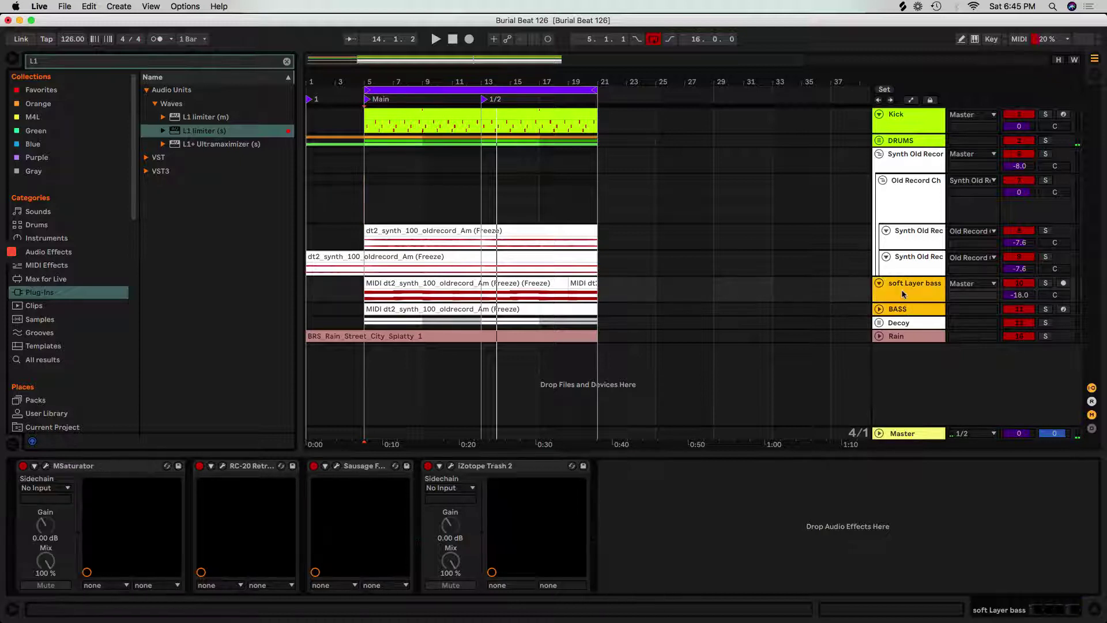
pyautogui.press('super+g')
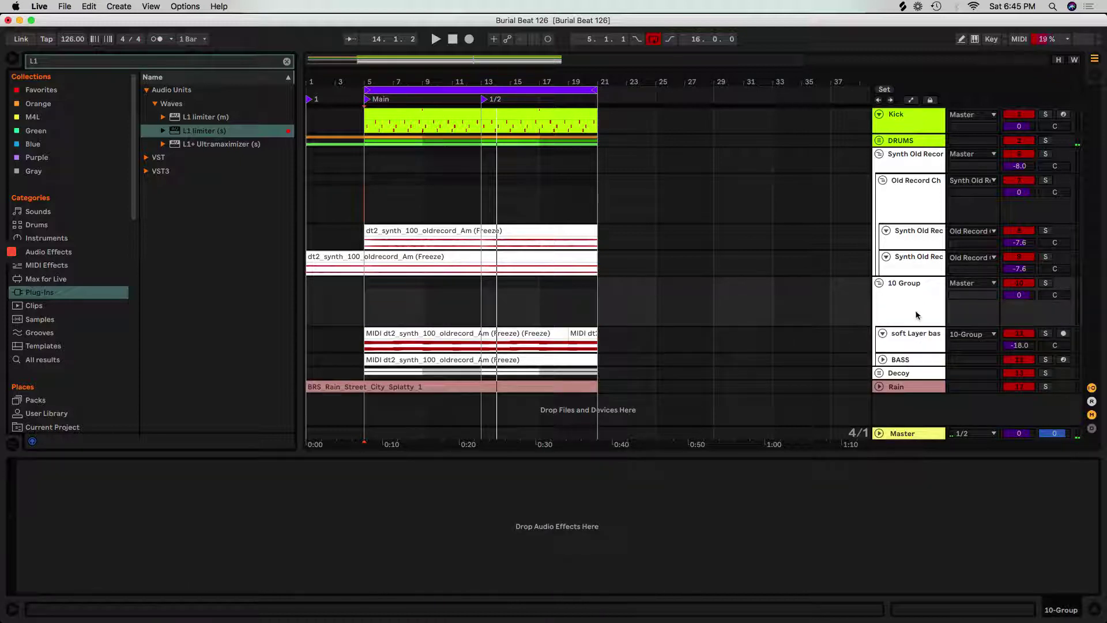
pyautogui.press('super+r')
pyautogui.write('Bass')
pyautogui.press('Return')
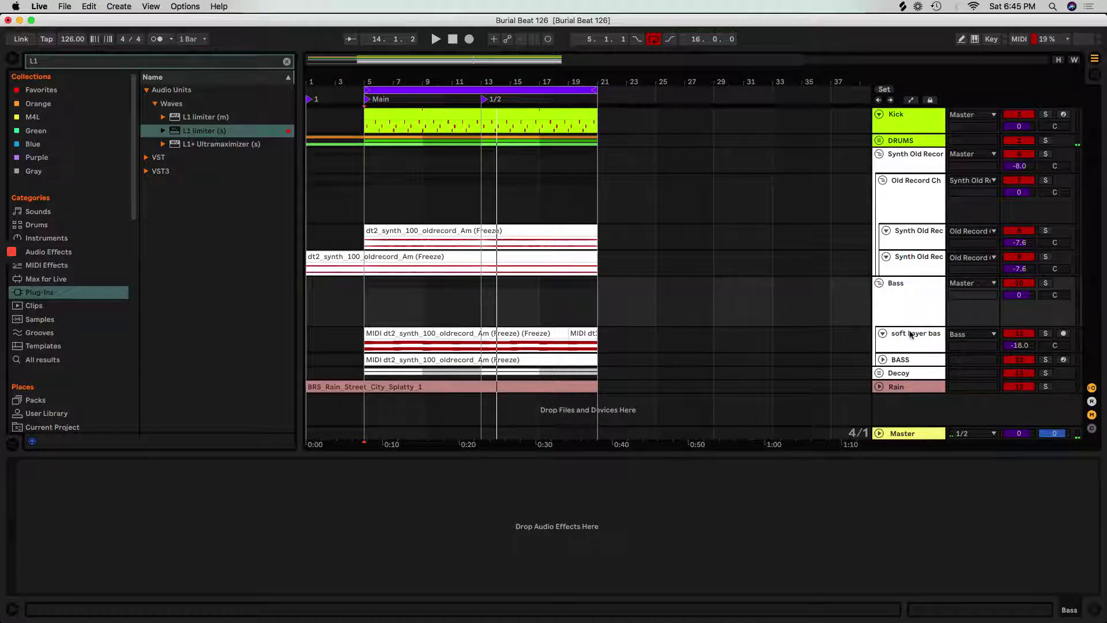
# Audition soft Layer bass soloed, together with BASS, and BASS alone, with the BASS track unfolded and its devices shown.
pyautogui.click(909, 334)
pyautogui.click(1048, 334)
pyautogui.press('space')
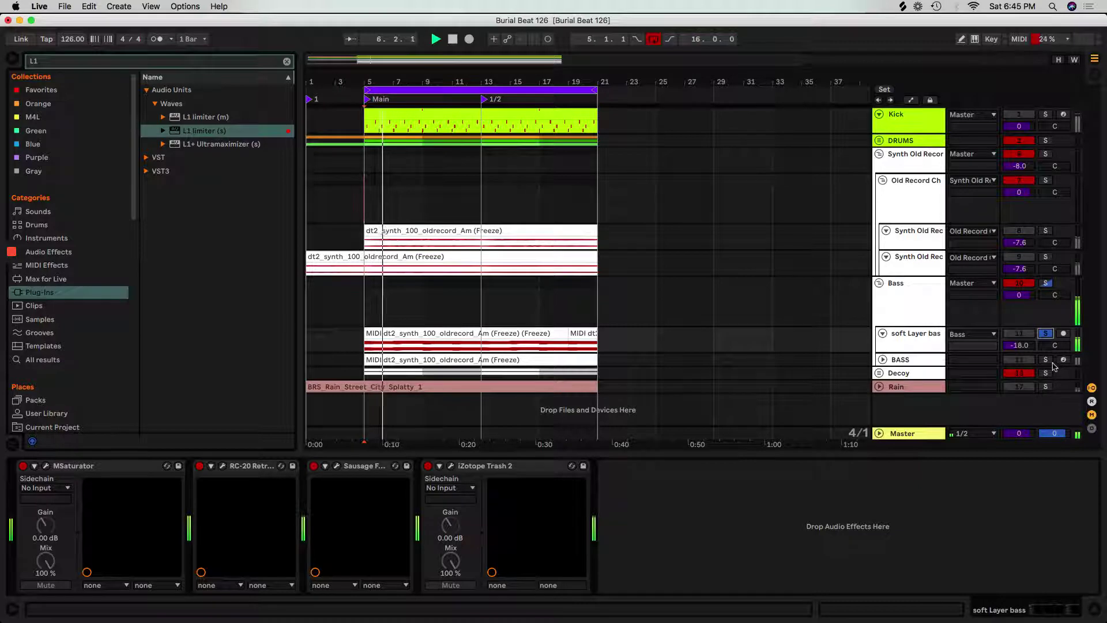
pyautogui.click(882, 359)
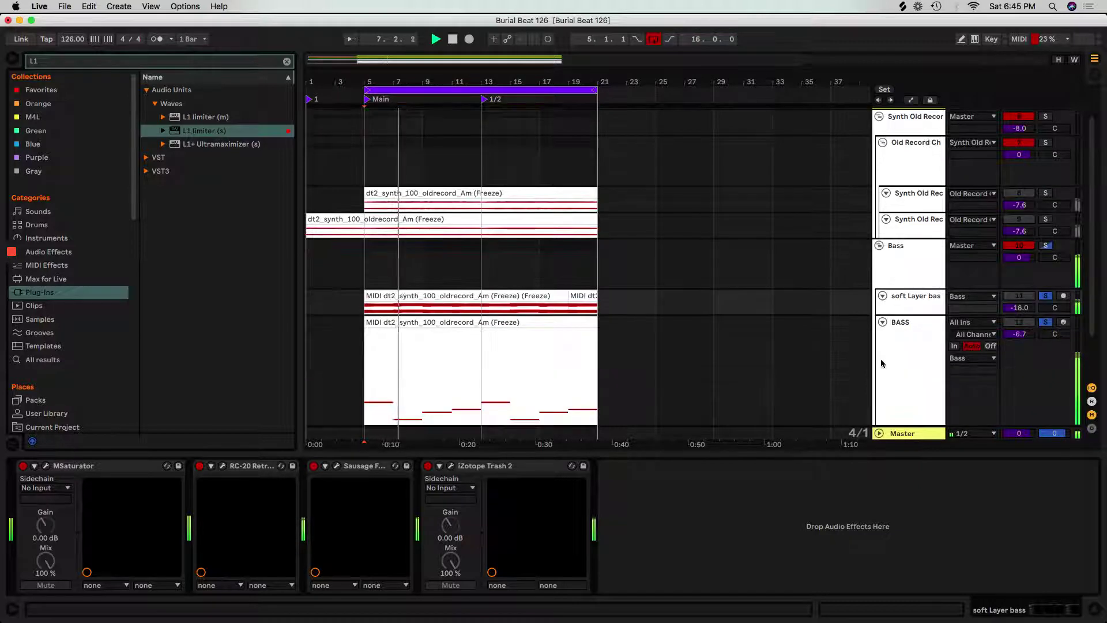
pyautogui.scroll(-2, 923, 346)
pyautogui.click(903, 278)
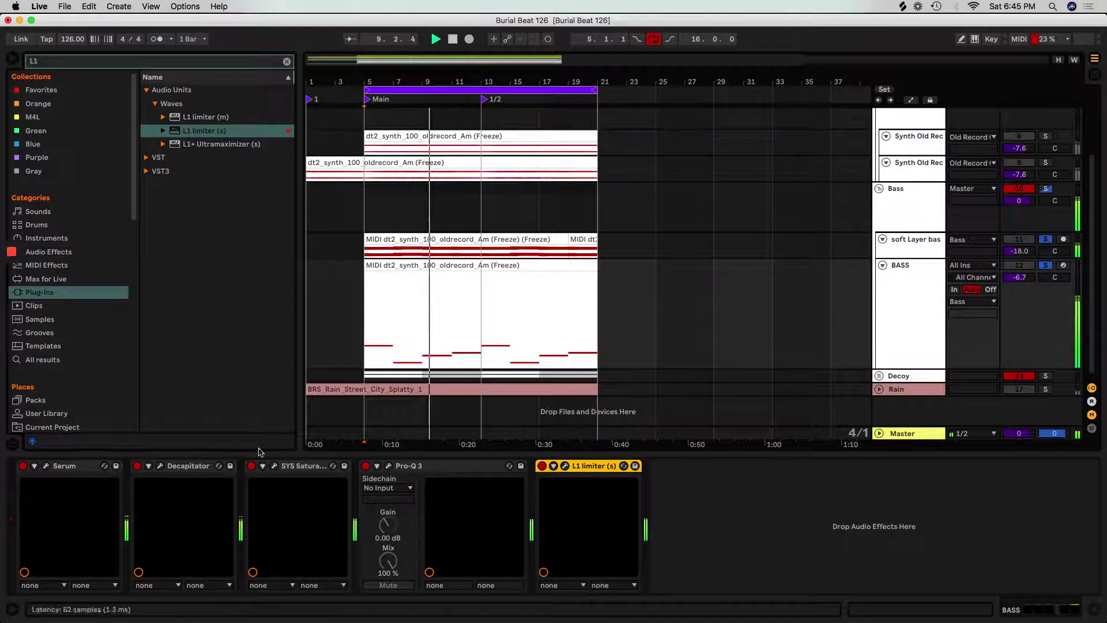
pyautogui.click(1046, 265)
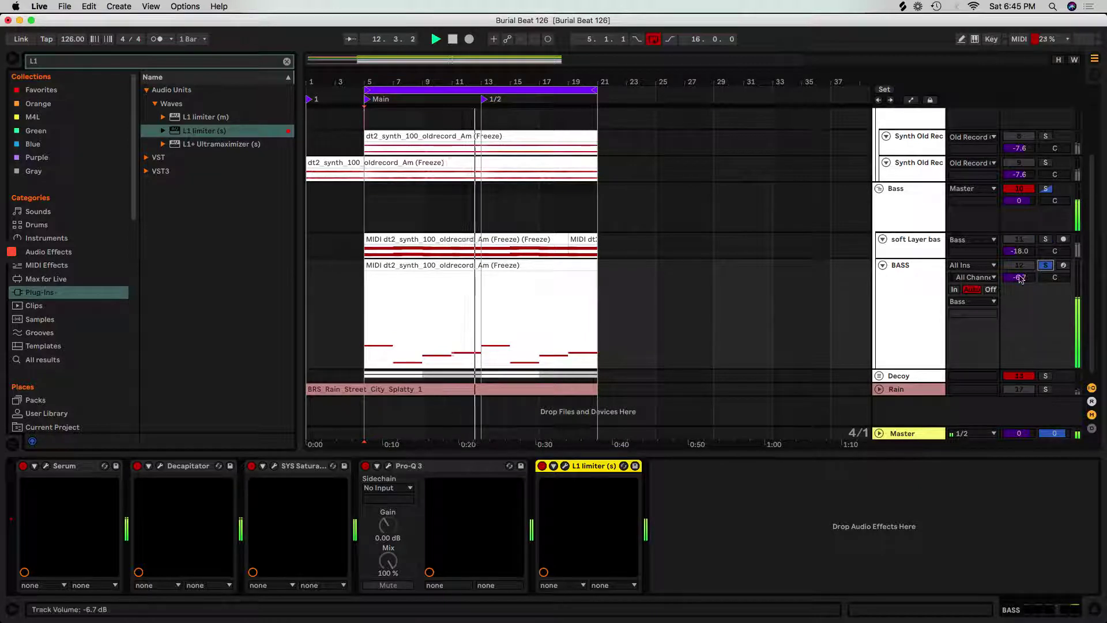
# Compare the bass track levels in the Session View mixer, clear the solos, and return to the Arrangement with playback stopped.
pyautogui.press('Tab')
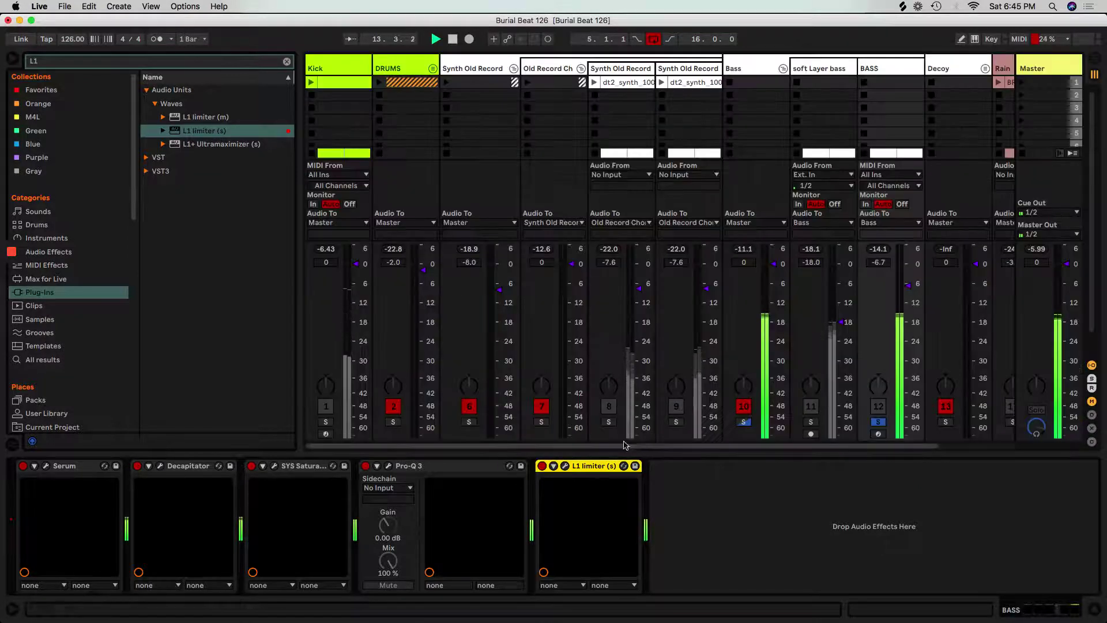
pyautogui.moveTo(580, 446); pyautogui.dragTo(773, 445)
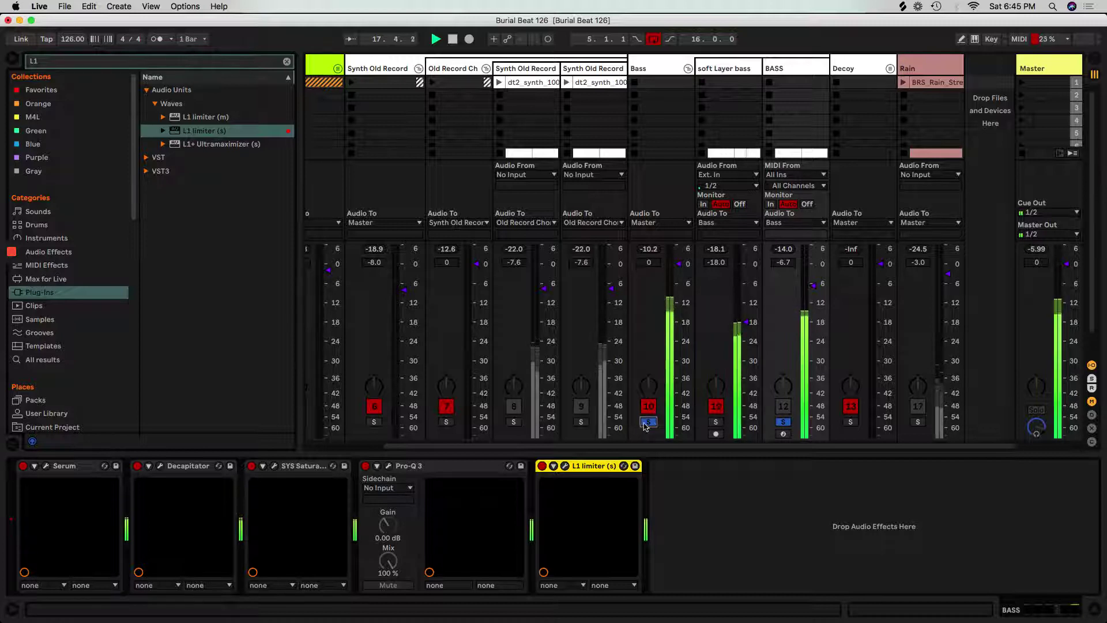
pyautogui.click(783, 422)
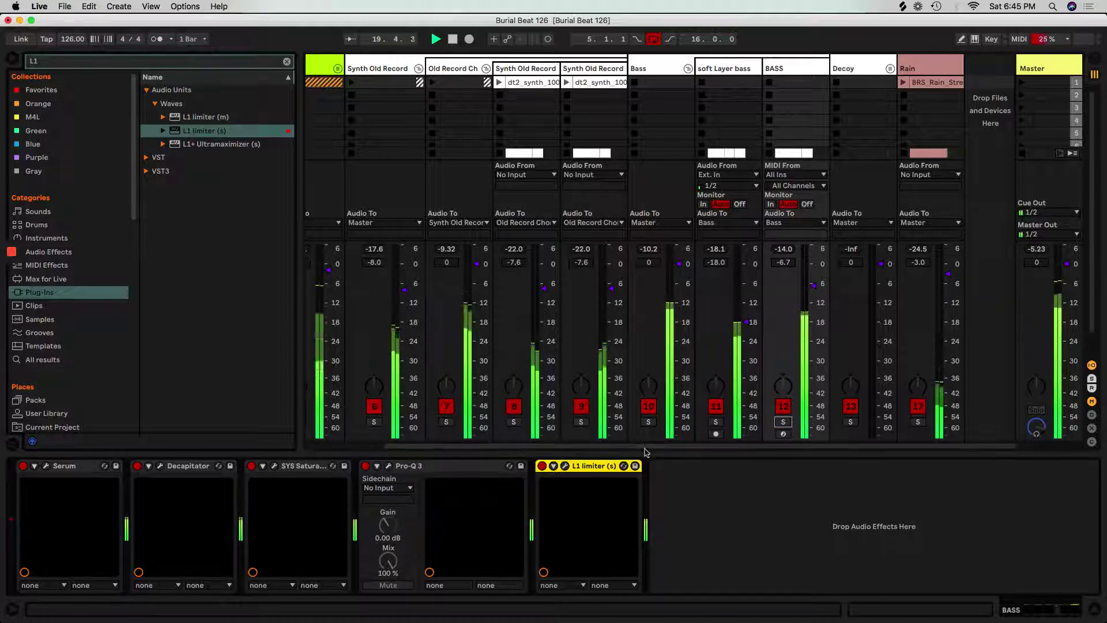
pyautogui.press('Tab')
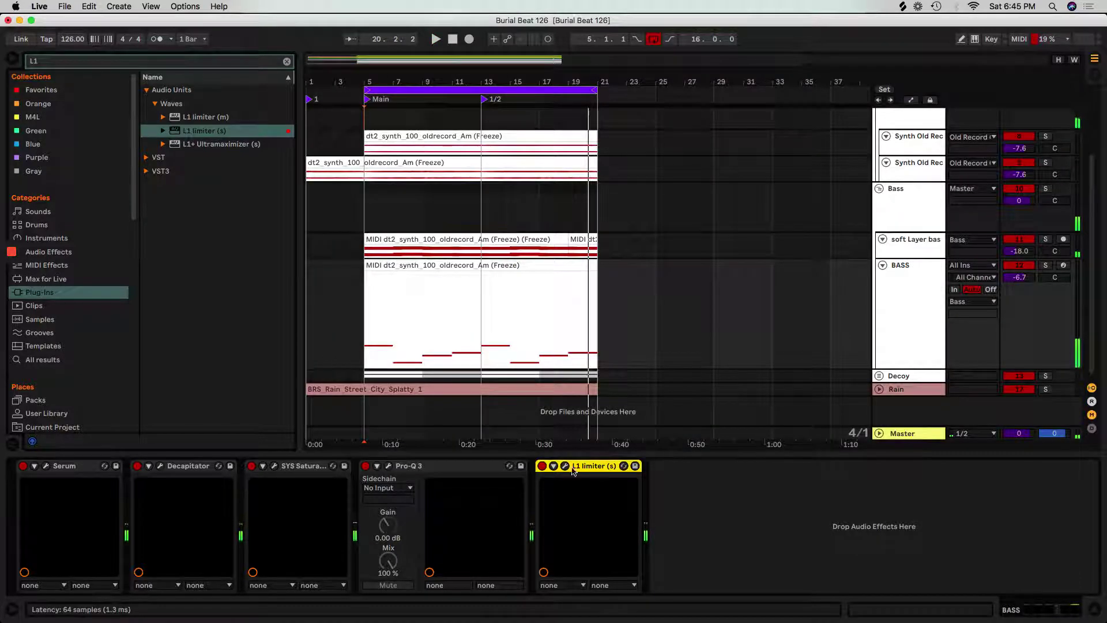
# Hide the device view, fold the Synth Old Record and Bass groups, mute Decoy, and unfold the DRUMS group.
pyautogui.press('super+alt+l')
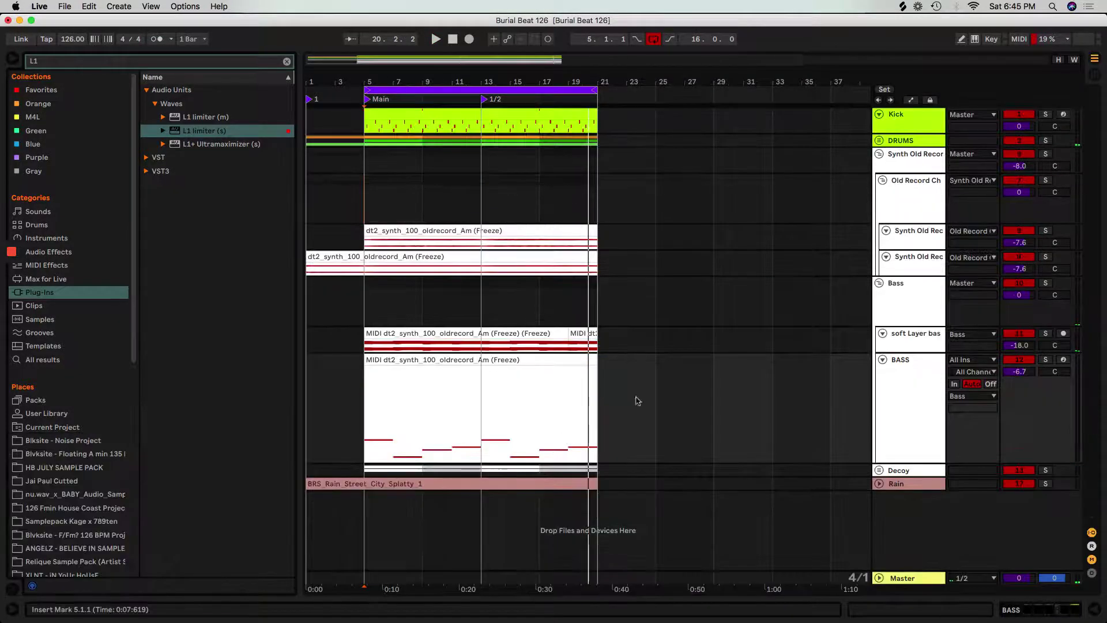
pyautogui.click(883, 155)
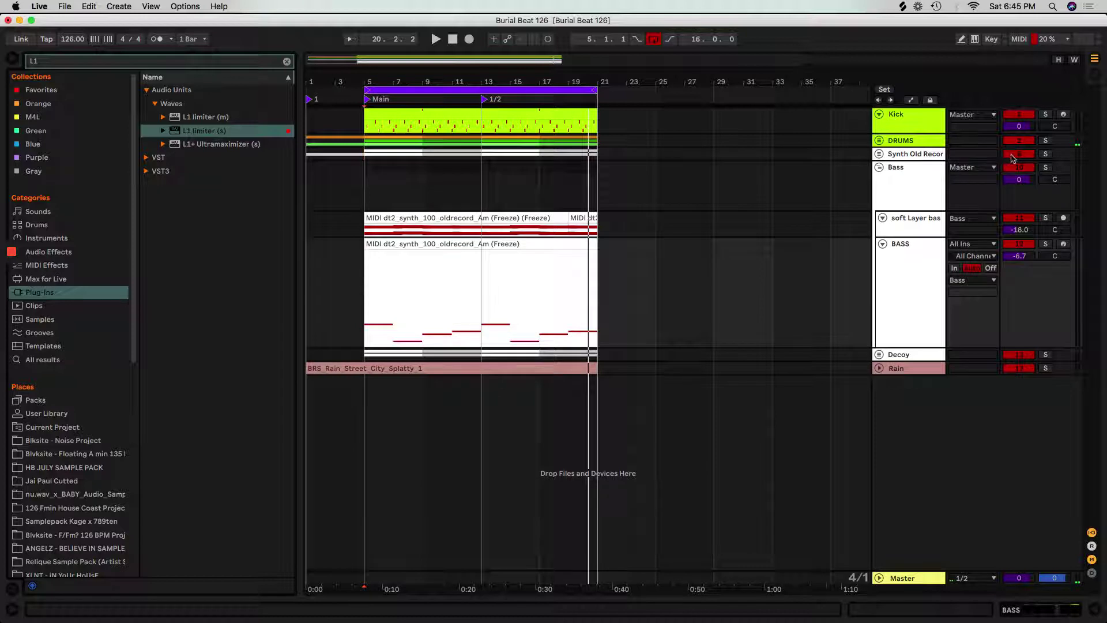
pyautogui.click(879, 167)
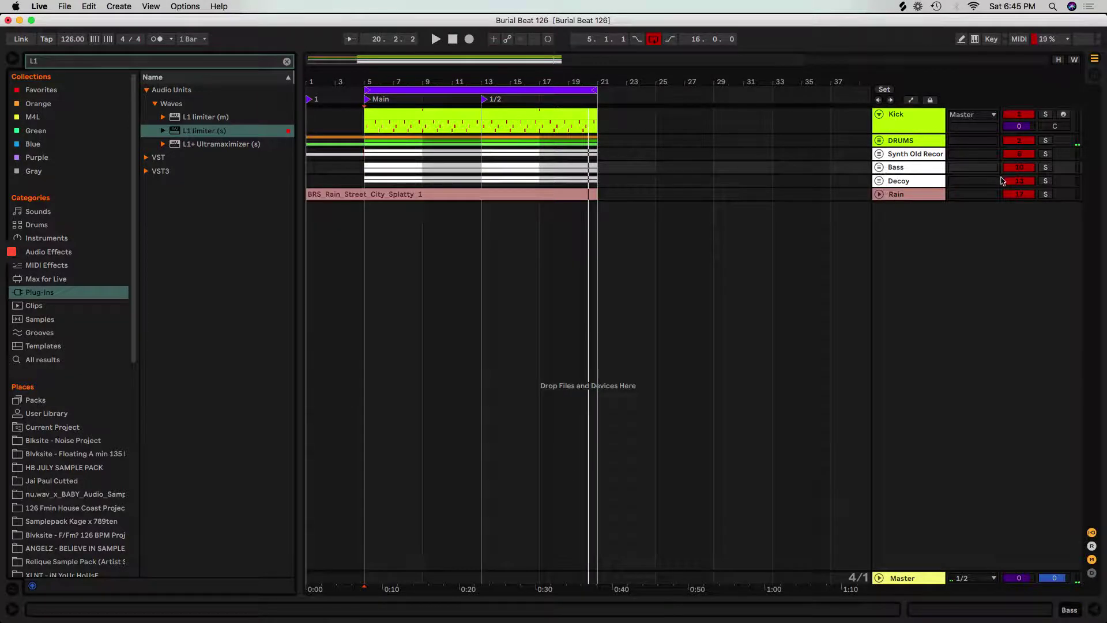
pyautogui.click(880, 140)
# Open the Kick clip's notes and play the arrangement briefly to examine the kick pattern.
pyautogui.doubleClick(398, 115)
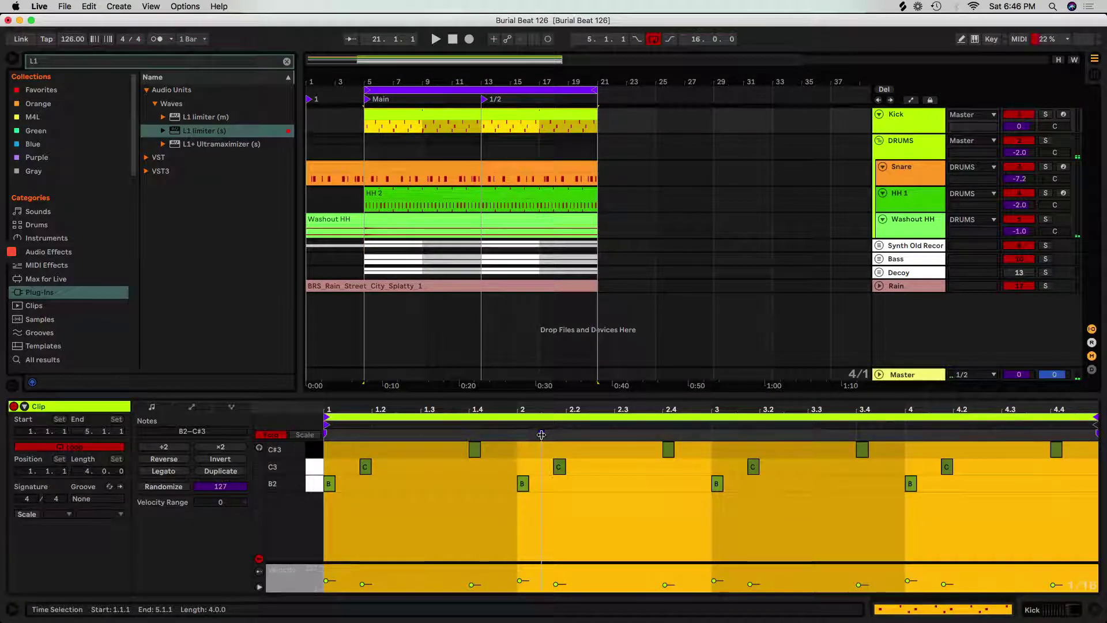
pyautogui.click(480, 207)
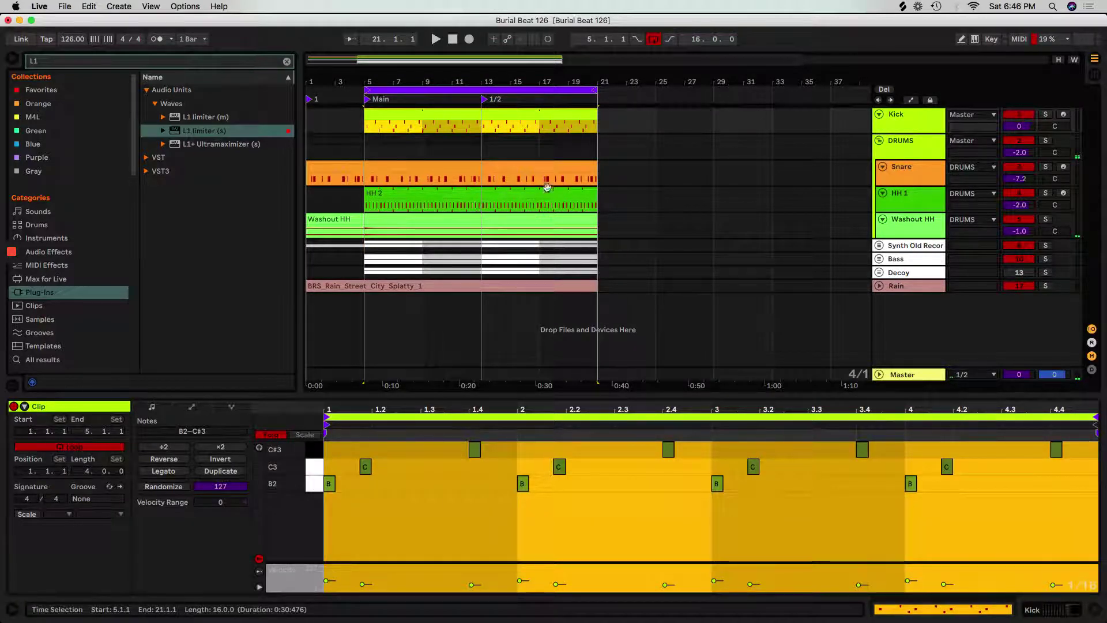
pyautogui.press('space')
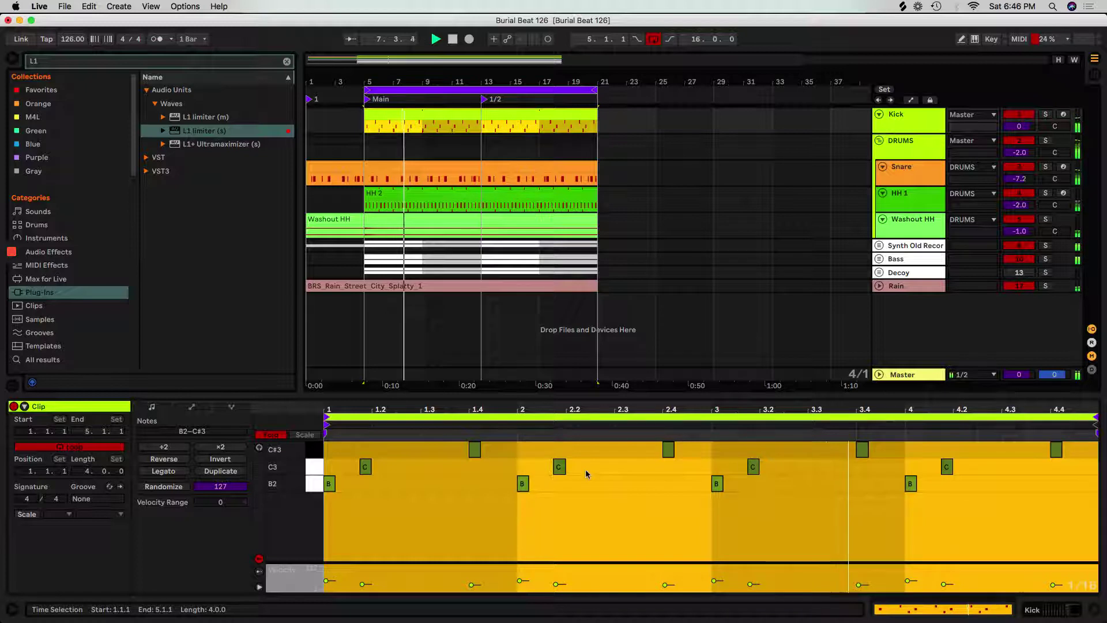
pyautogui.press('space')
pyautogui.moveTo(467, 409); pyautogui.dragTo(560, 334)
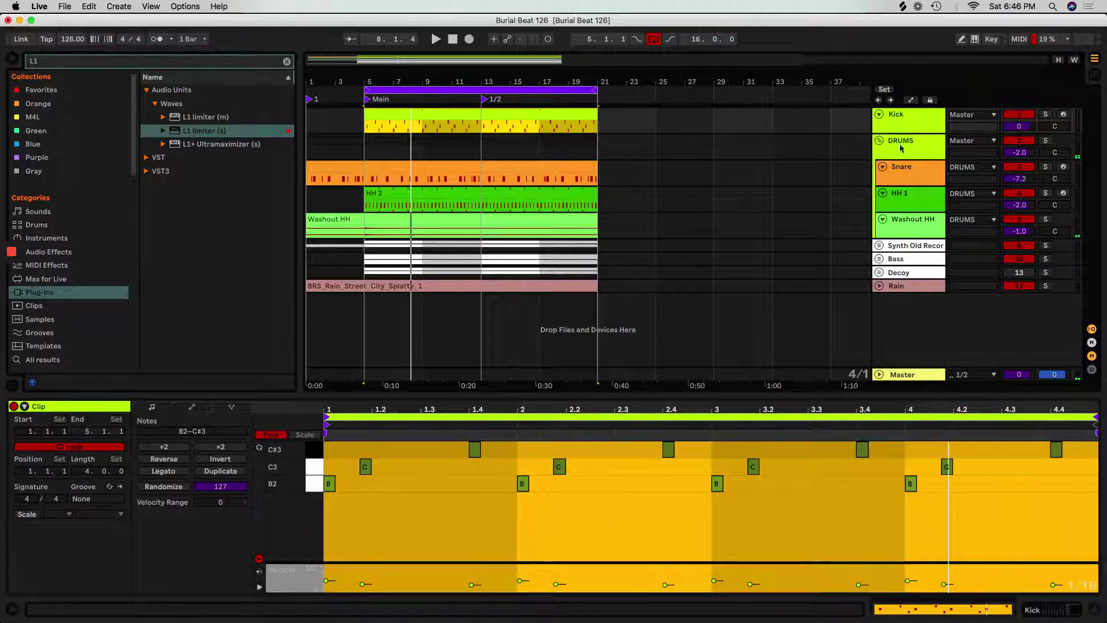
# Examine the note patterns of the Snare and HH 2 clips, ending on the Snare clip.
pyautogui.click(902, 167)
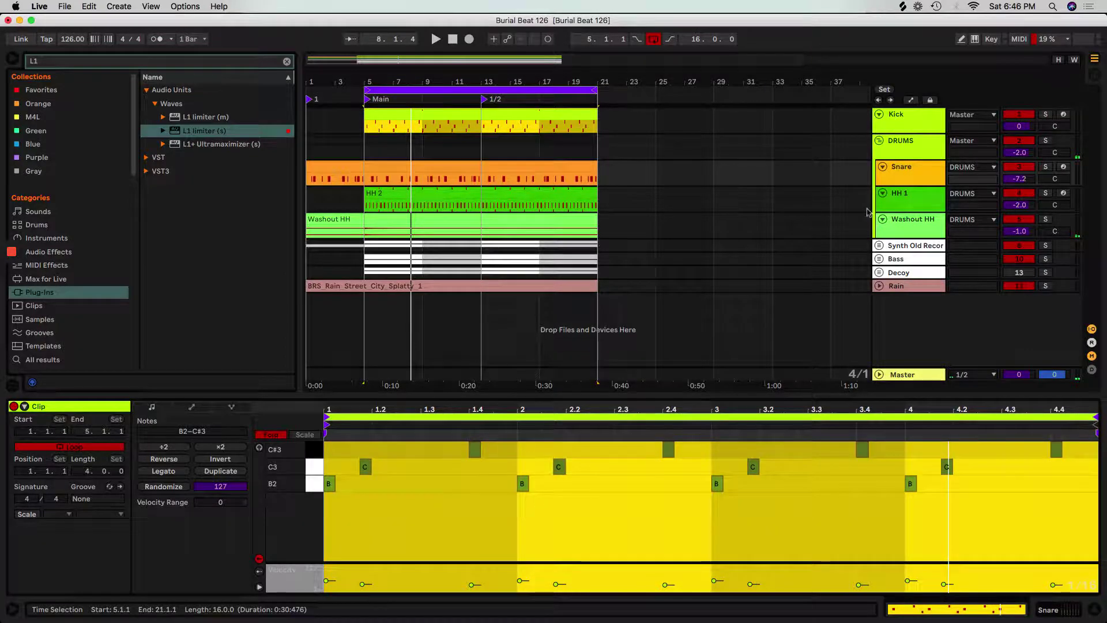
pyautogui.click(568, 176)
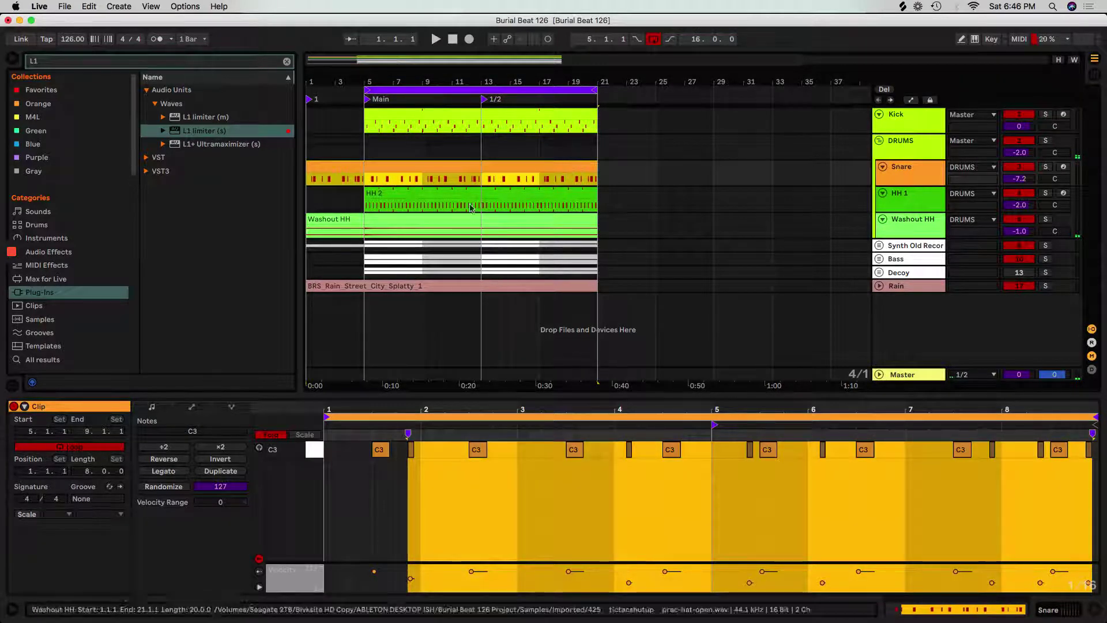
pyautogui.click(448, 190)
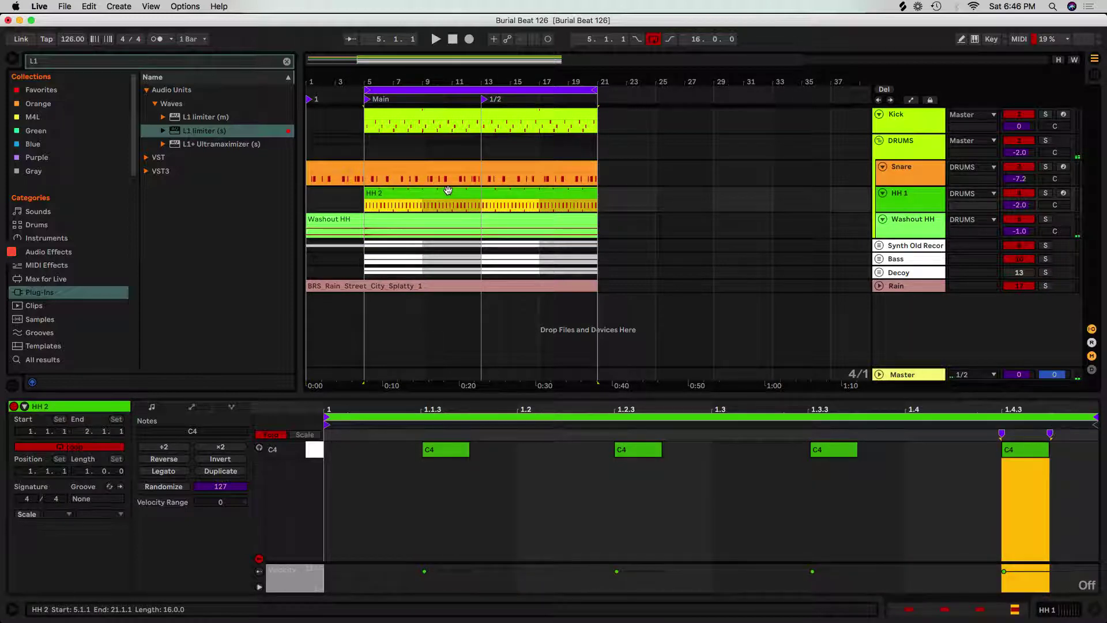
pyautogui.click(439, 176)
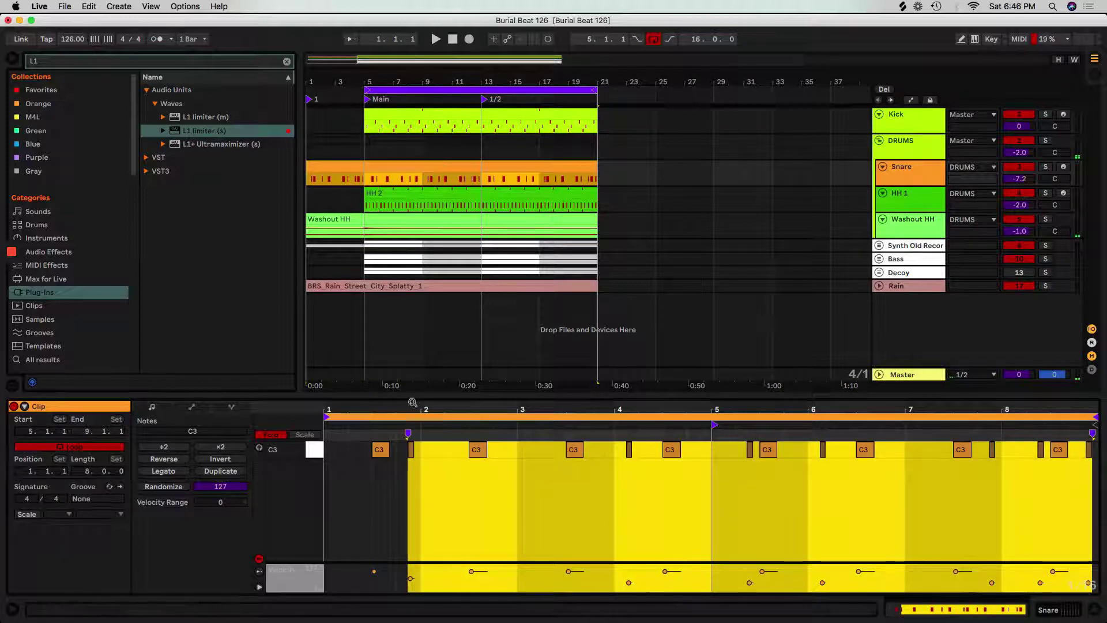
pyautogui.moveTo(407, 407)
pyautogui.mouseDown()
pyautogui.moveTo(453, 469)
pyautogui.moveTo(420, 444)
pyautogui.moveTo(404, 410)
pyautogui.mouseUp()
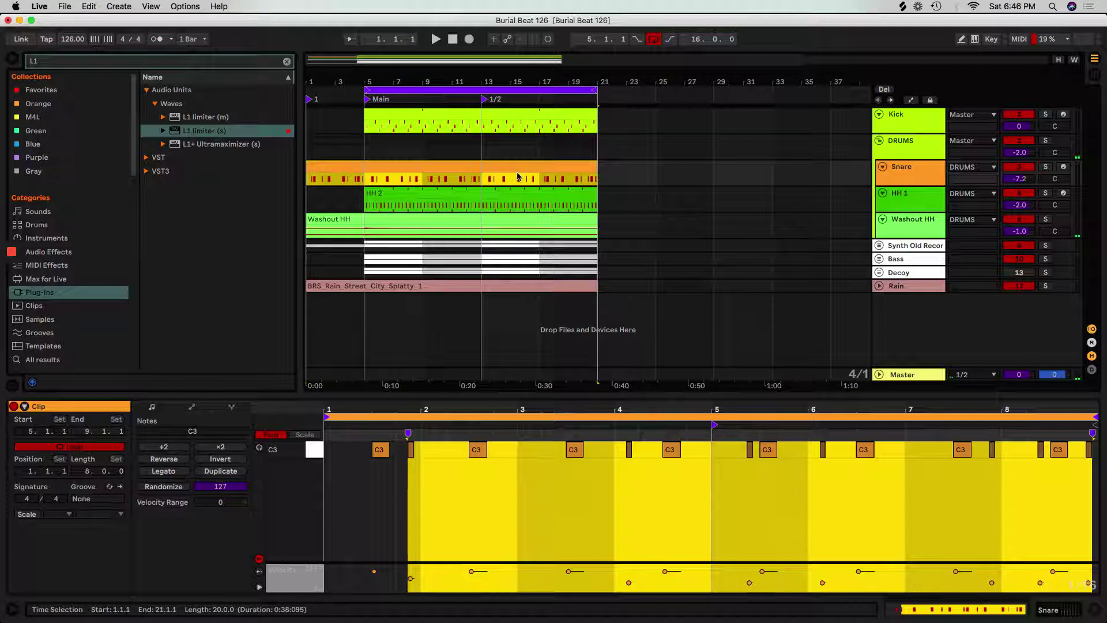
# Solo the Kick and Snare tracks and audition them together from the Main locator.
pyautogui.click(367, 99)
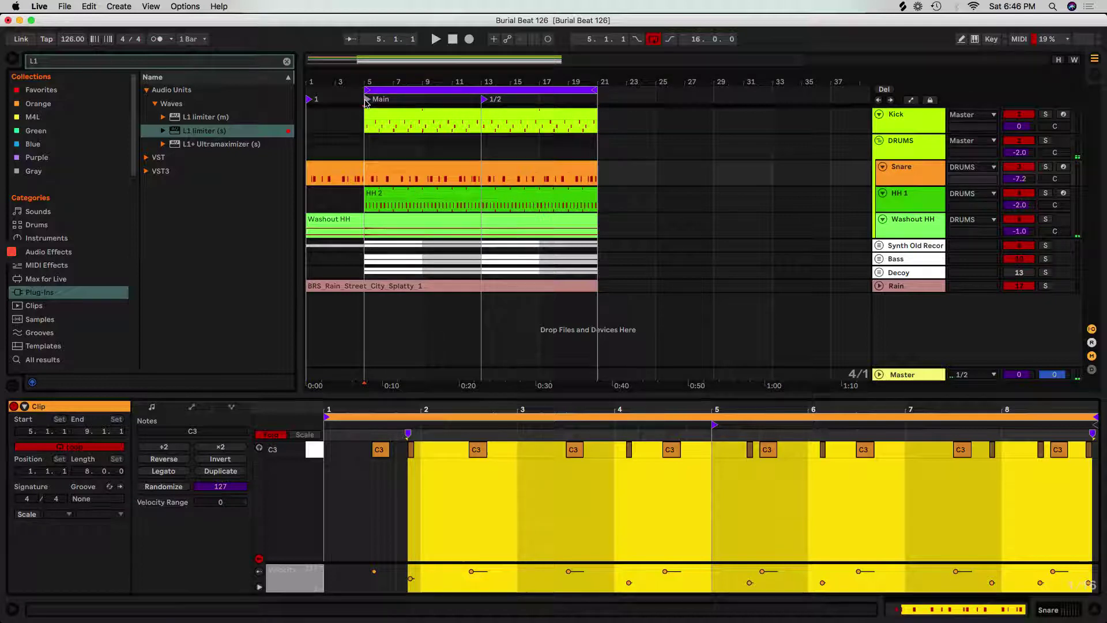
pyautogui.click(1046, 114)
pyautogui.click(1045, 167)
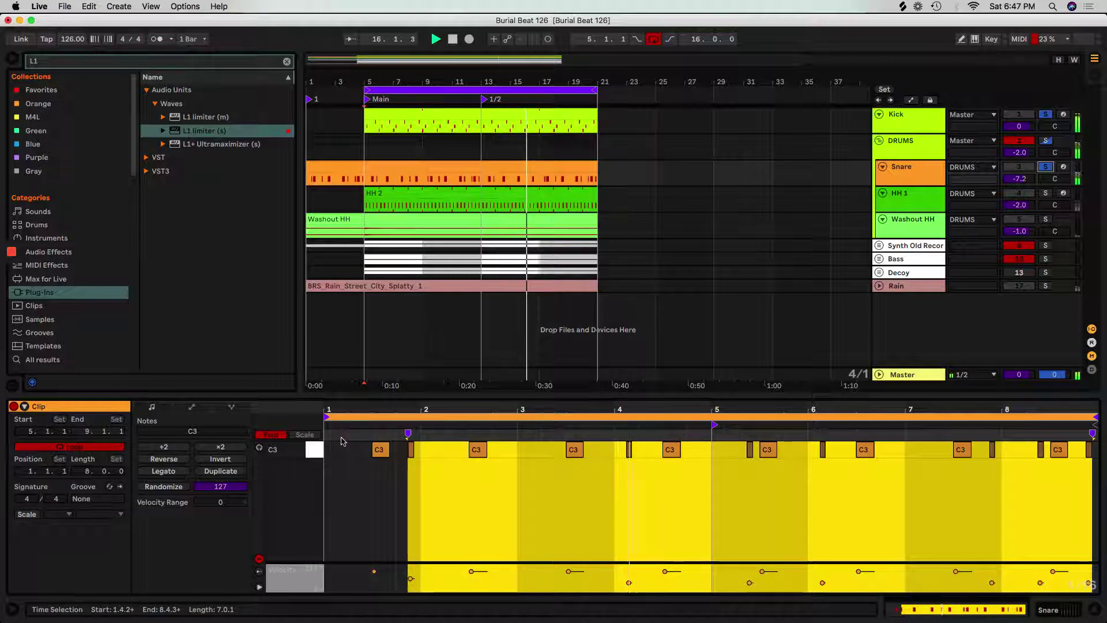
# Expand the Snare track's first EQ Eight display and, during playback, boost band 3 to 13.2 dB at 601 Hz.
pyautogui.click(928, 163)
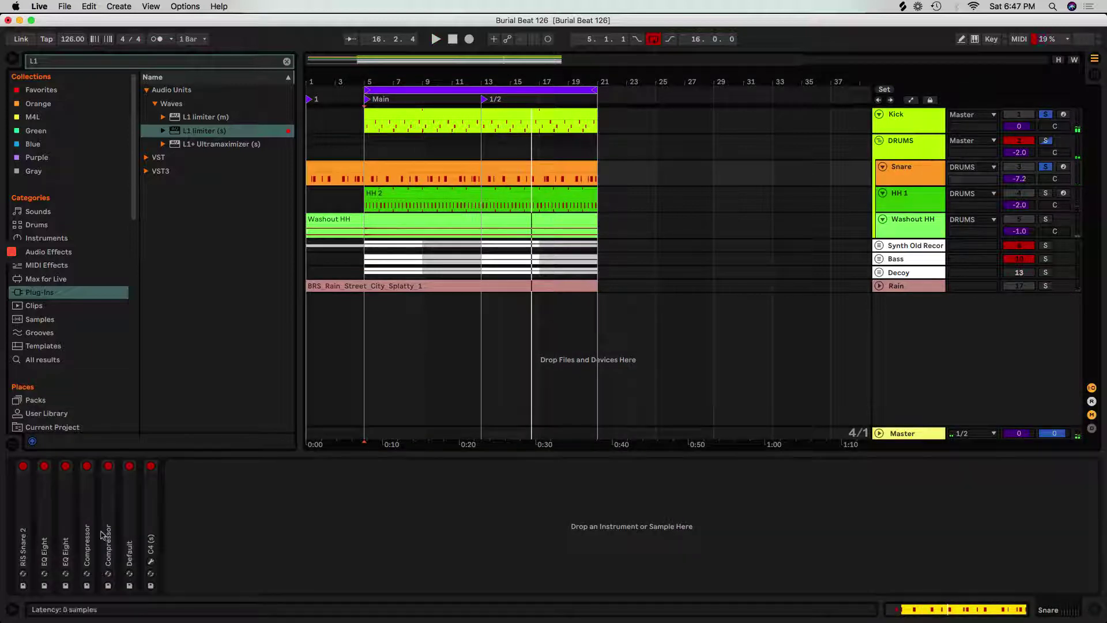
pyautogui.doubleClick(47, 529)
pyautogui.press('space')
pyautogui.click(361, 465)
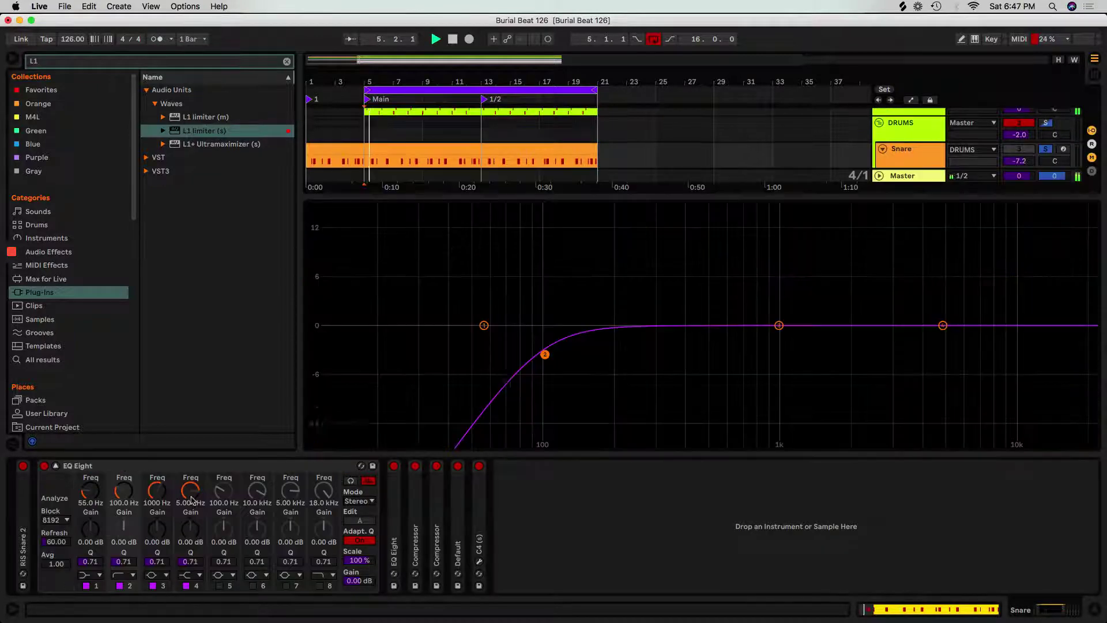
pyautogui.moveTo(778, 325); pyautogui.dragTo(727, 220)
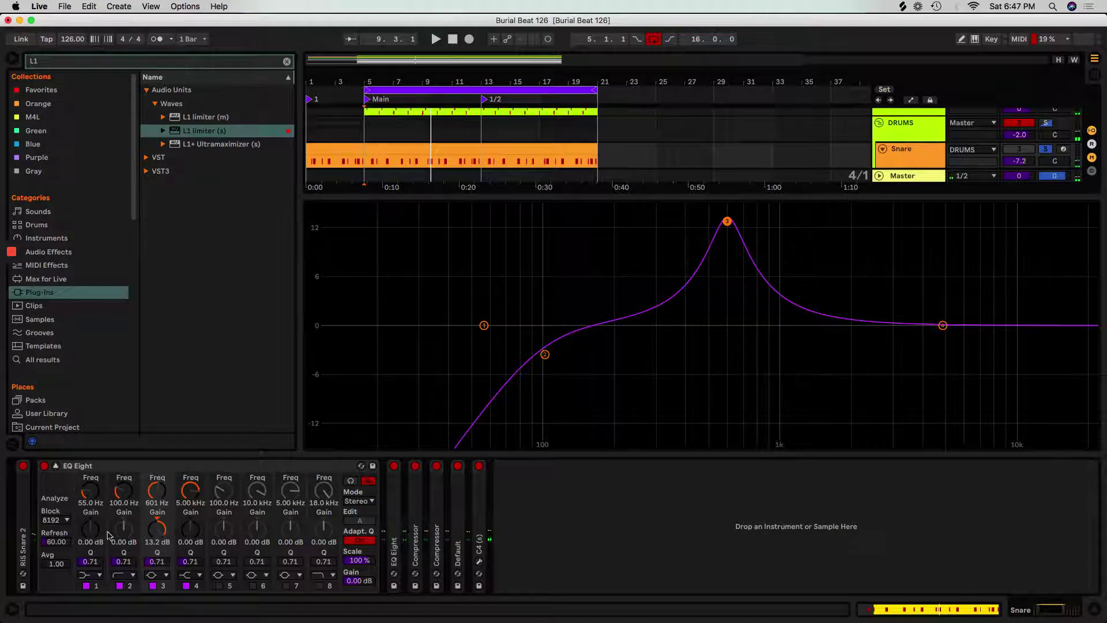
# Switch off band 3 in the Snare's EQ Eight and collapse its expanded display.
pyautogui.click(153, 585)
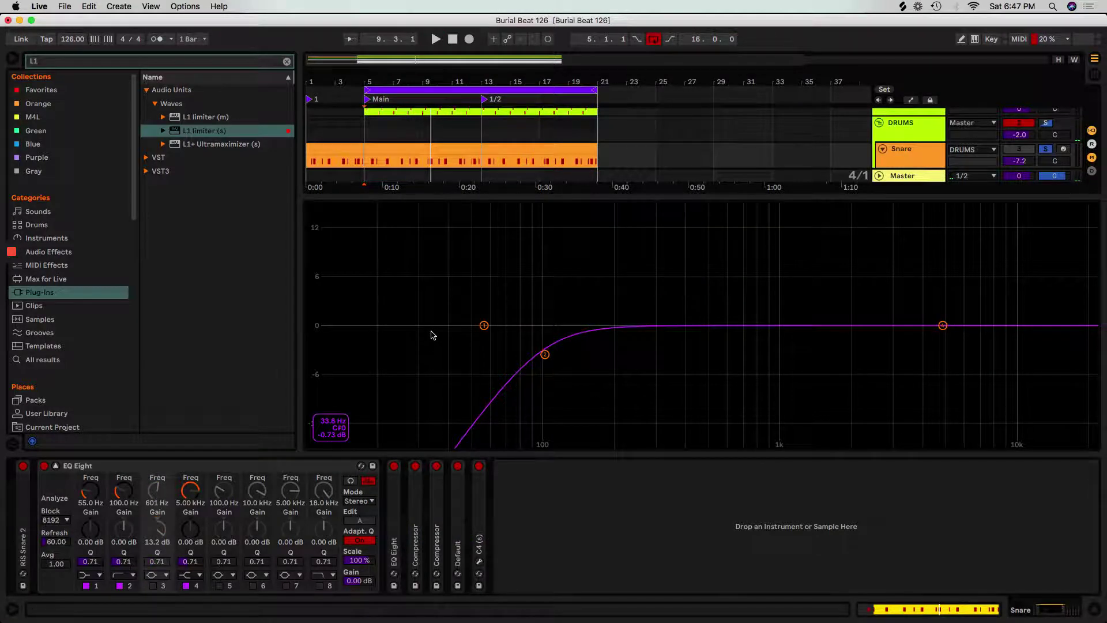
pyautogui.click(55, 466)
pyautogui.press('space')
# Revisit the Snare clip's notes, return to the track's devices, and unfold the RiS Snare 2 instrument to show its sample.
pyautogui.doubleClick(401, 166)
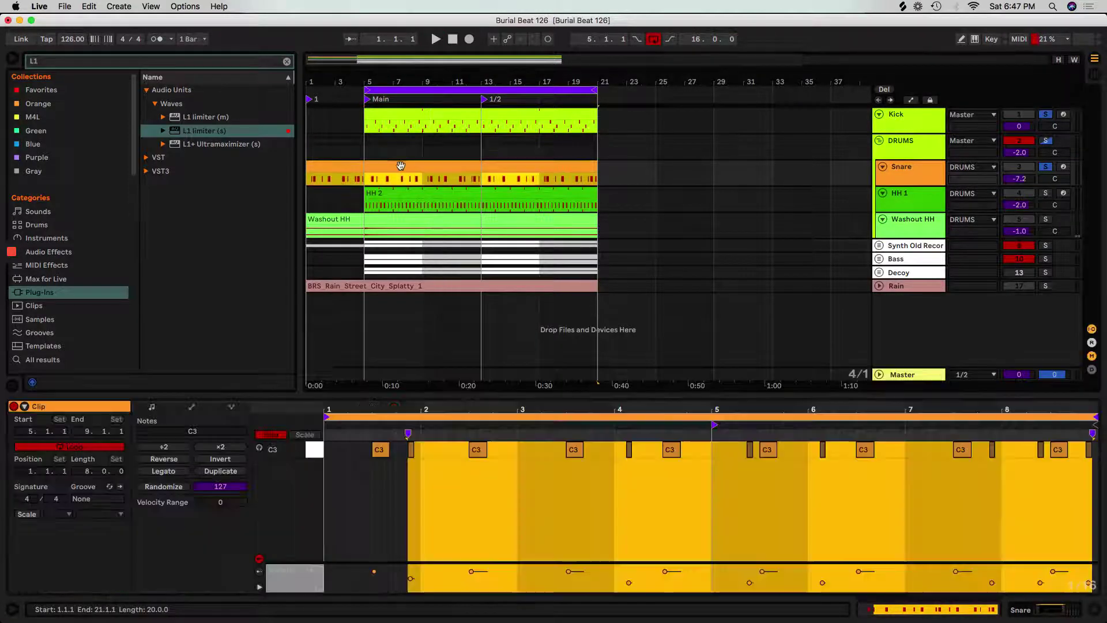
pyautogui.doubleClick(898, 178)
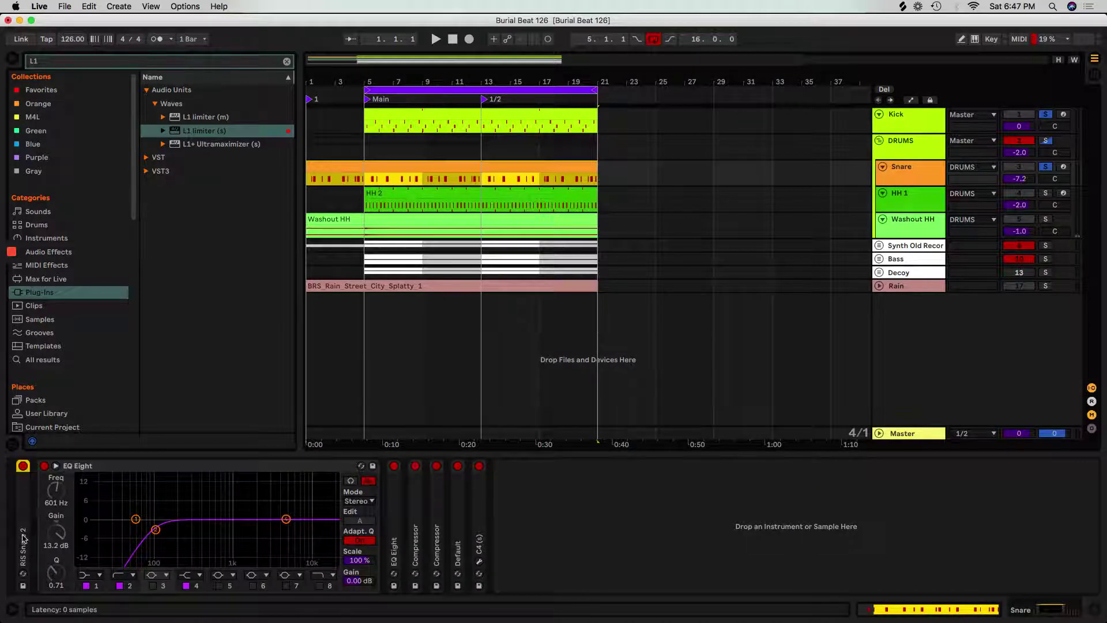
pyautogui.doubleClick(23, 538)
pyautogui.rightClick(141, 472)
pyautogui.click(173, 456)
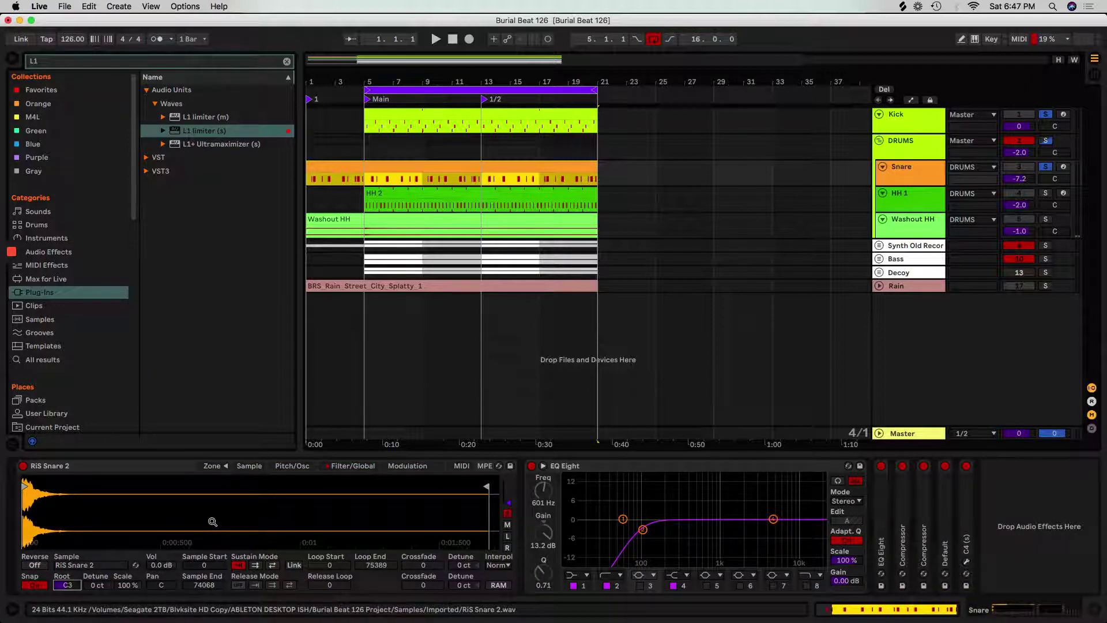
# Open the Kick clip's notes in the clip view and unfold the Synth Old Record group.
pyautogui.click(415, 112)
pyautogui.doubleClick(407, 110)
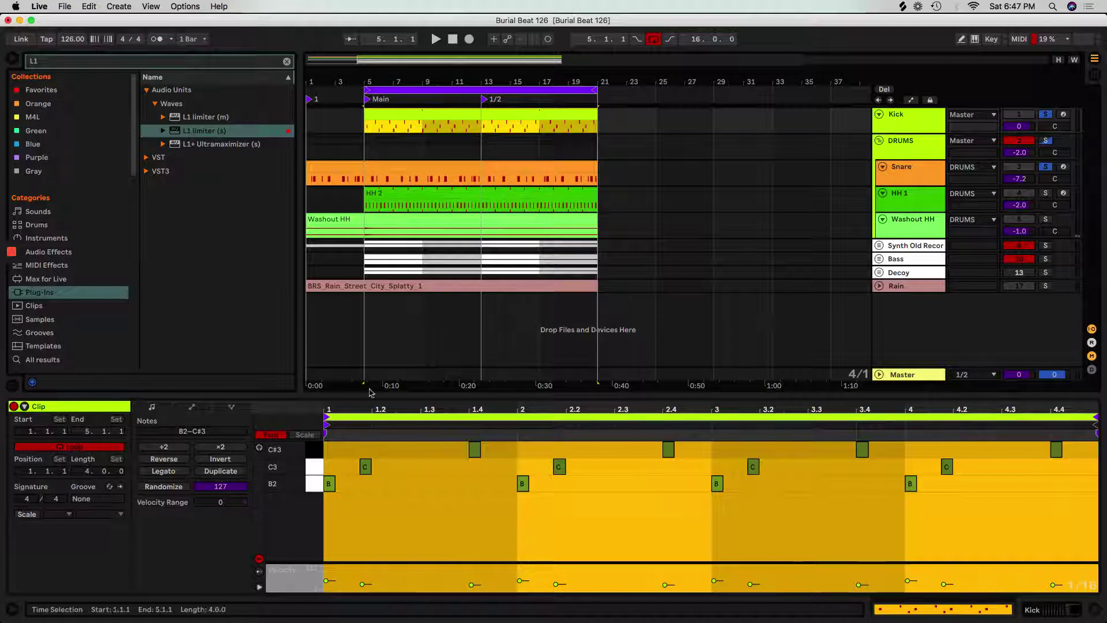
pyautogui.click(879, 246)
pyautogui.scroll(-3, 563, 341)
pyautogui.scroll(3, 562, 342)
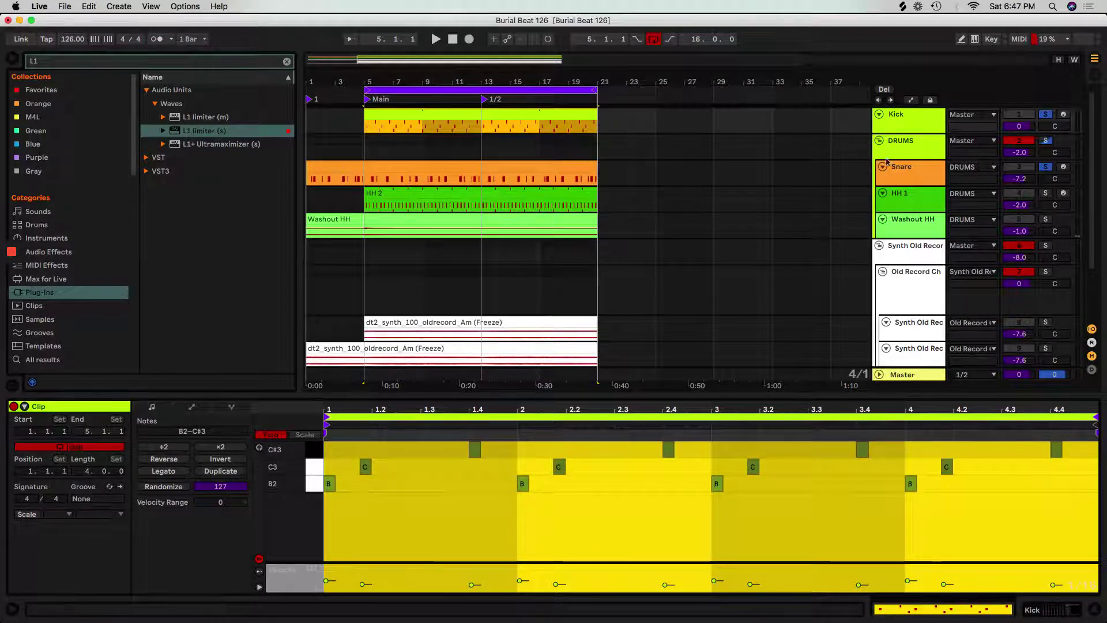
# Look through the devices on the Synth Old Record group and its nested Old Record tracks.
pyautogui.scroll(-1, 902, 287)
pyautogui.click(909, 242)
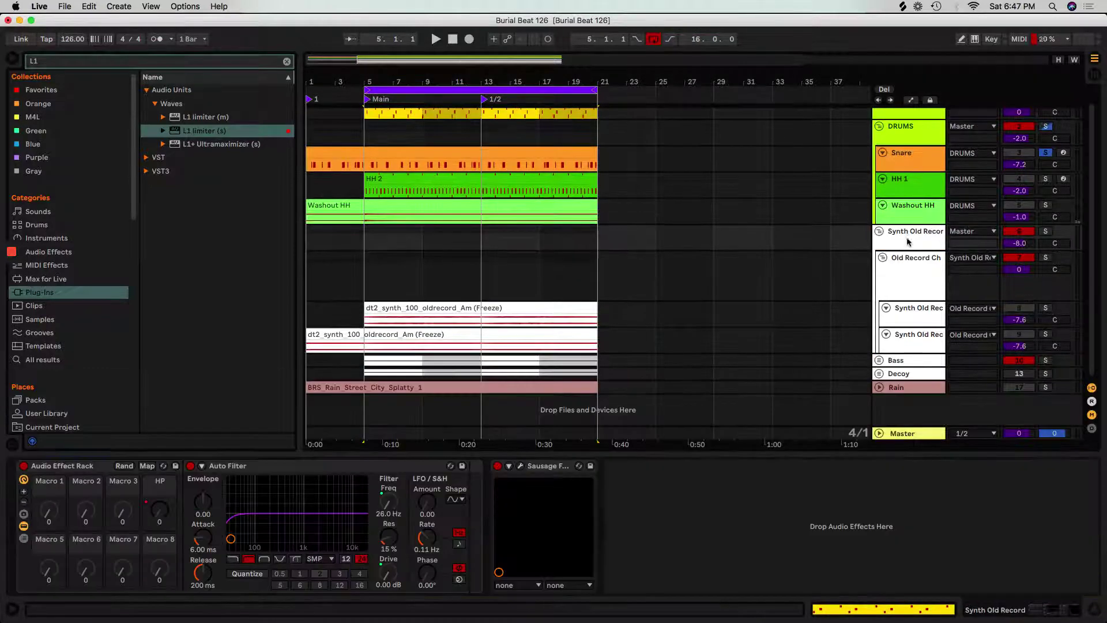
pyautogui.click(903, 293)
pyautogui.click(903, 318)
pyautogui.click(906, 345)
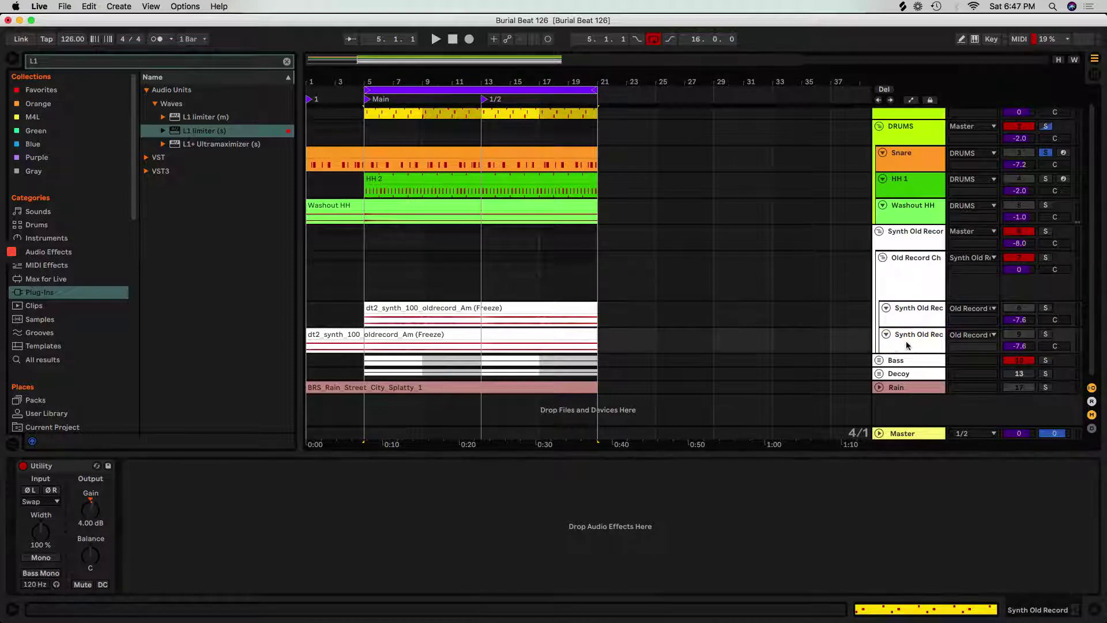
# Unfold the Bass group and open the BASS track's MIDI clip to examine its notes across the full clip.
pyautogui.click(891, 364)
pyautogui.click(879, 362)
pyautogui.click(879, 362)
pyautogui.click(879, 362)
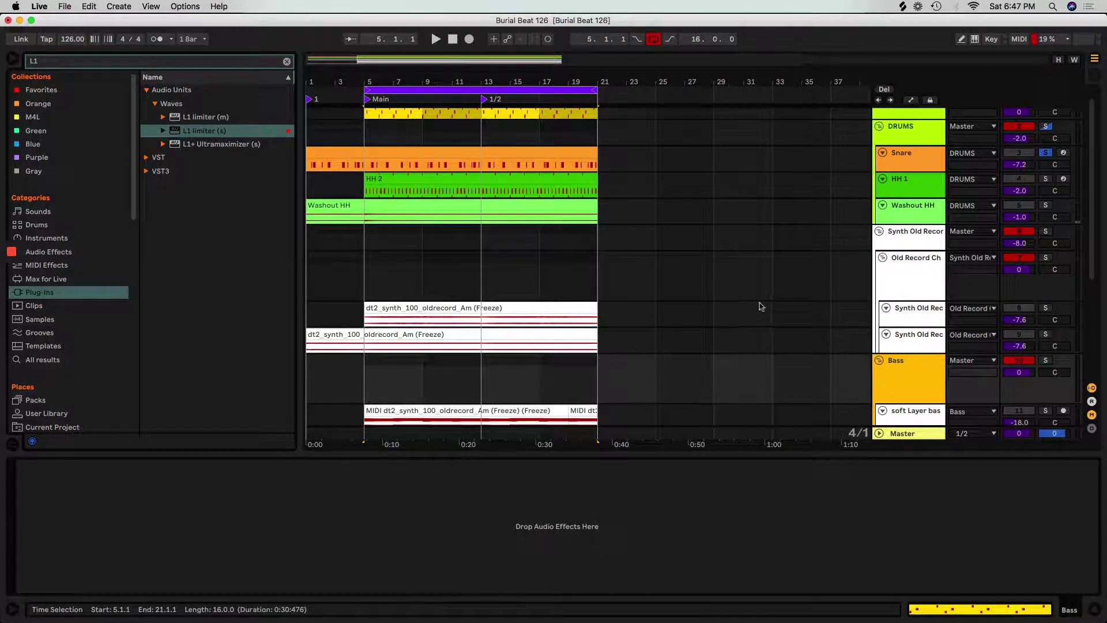
pyautogui.scroll(-5, 761, 307)
pyautogui.doubleClick(422, 294)
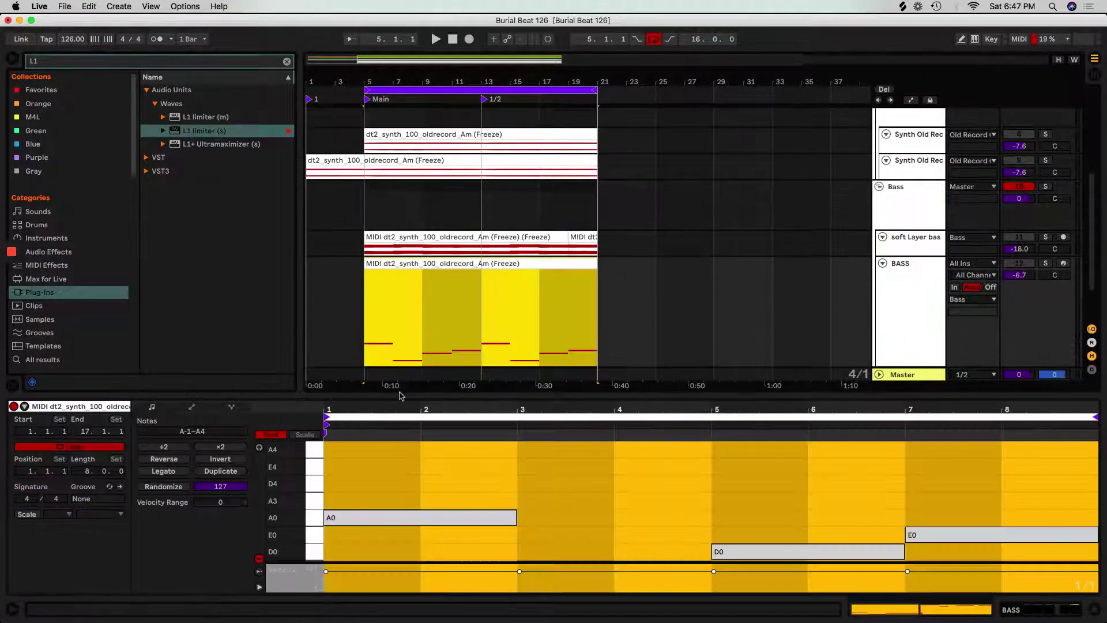
pyautogui.click(271, 435)
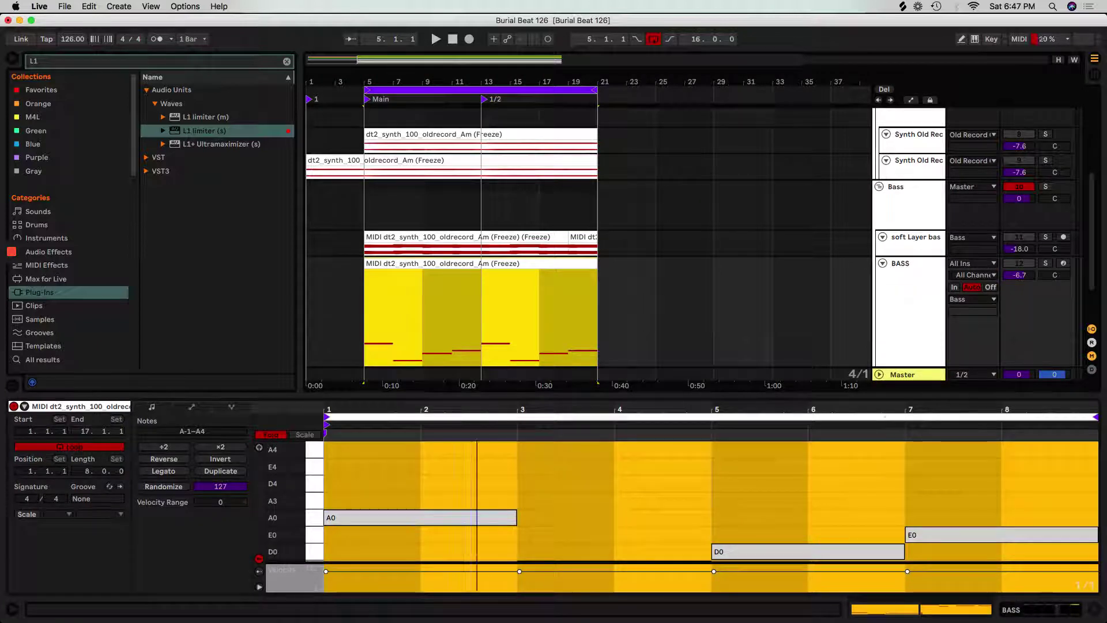
pyautogui.moveTo(403, 412); pyautogui.dragTo(403, 392)
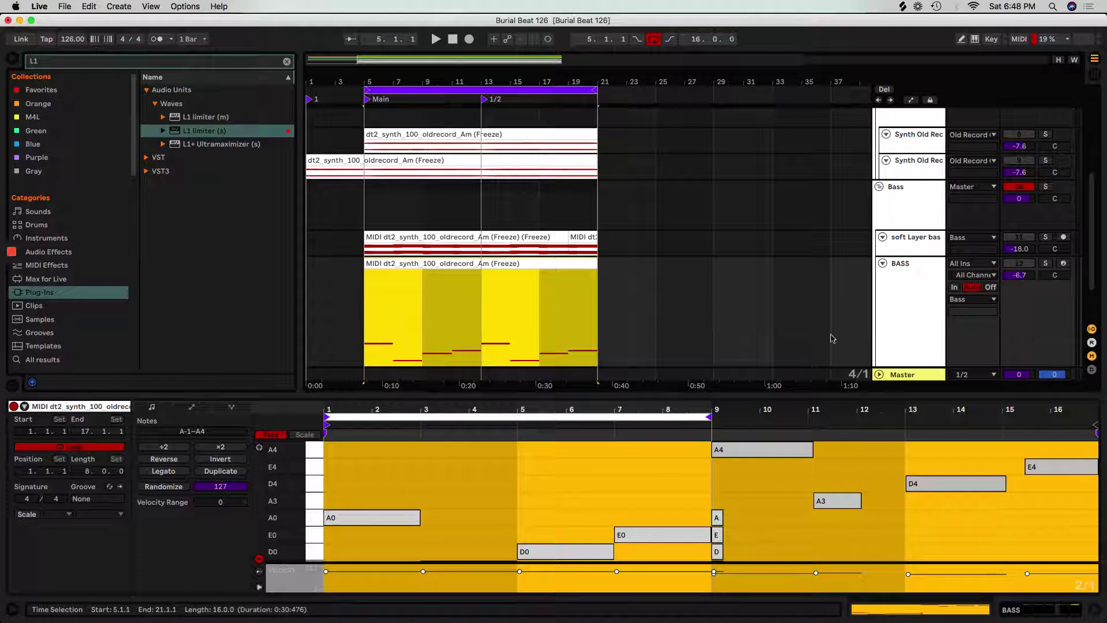
# Delete the three short stacked A0, E0 and D0 notes at bar 9 of the BASS clip.
pyautogui.click(877, 309)
pyautogui.doubleClick(447, 263)
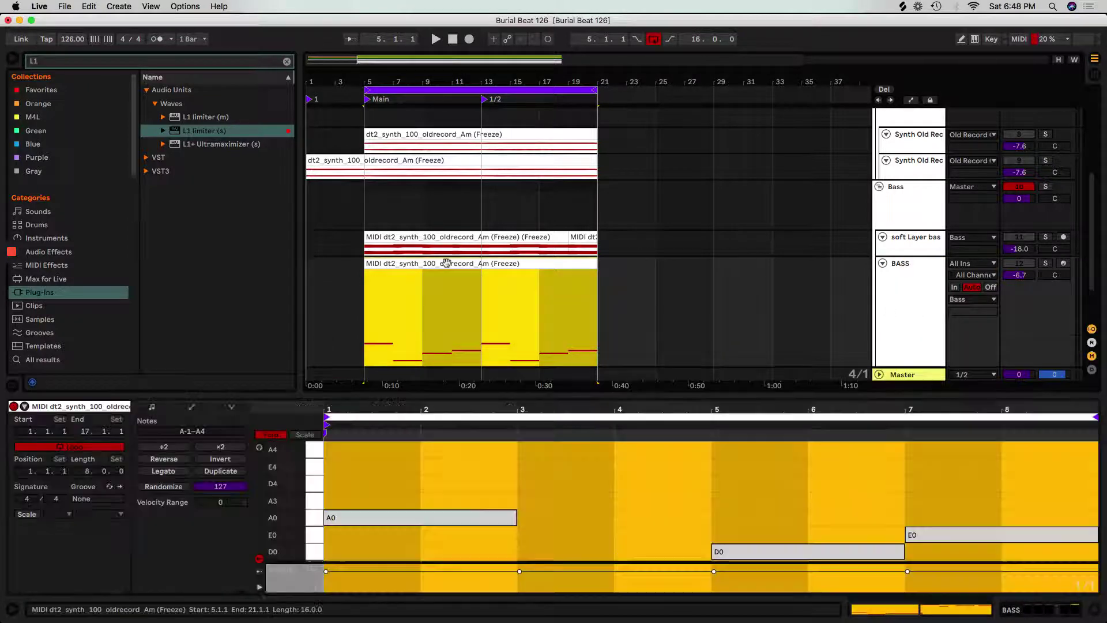
pyautogui.moveTo(750, 510); pyautogui.dragTo(719, 556)
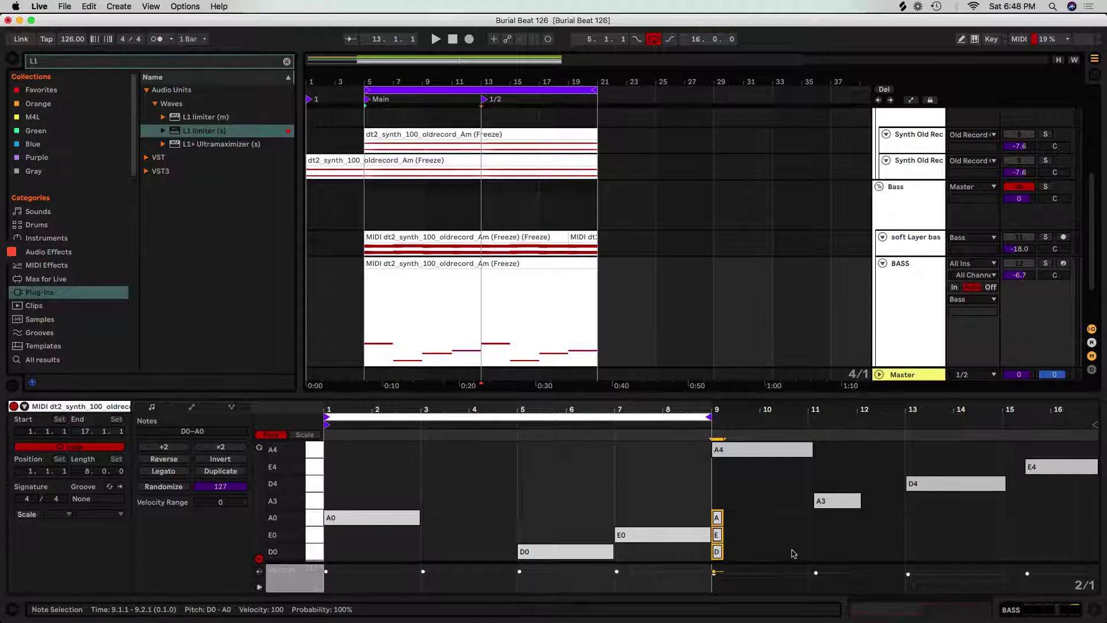
pyautogui.press('Delete')
# Check the BASS clip's remaining notes during playback, hide the clip view, and stop playback.
pyautogui.scroll(-1, 730, 525)
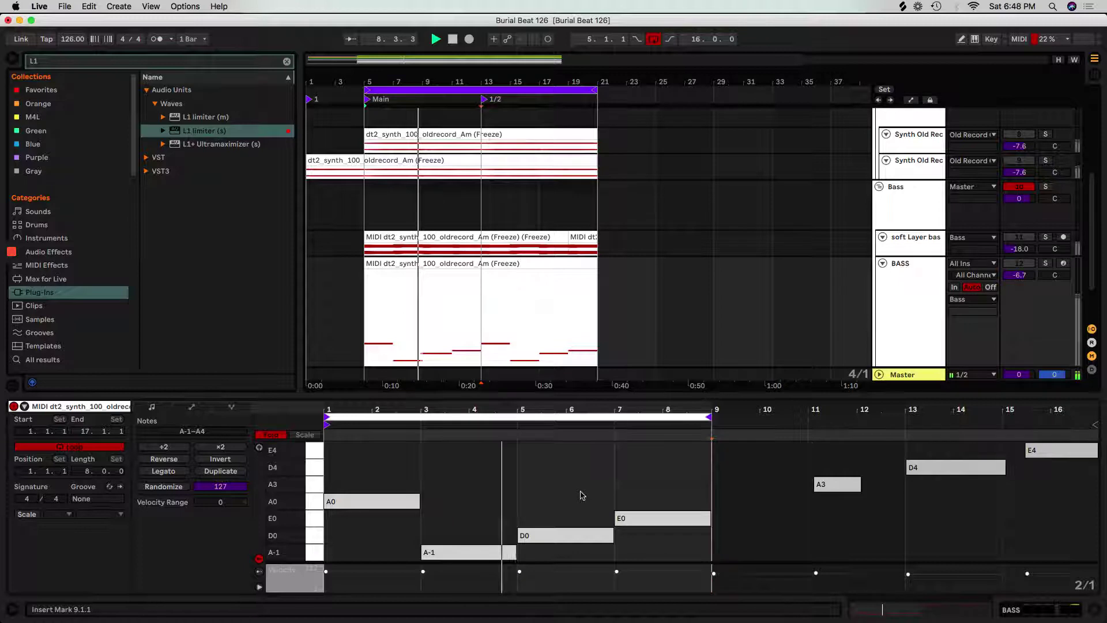
pyautogui.scroll(1, 581, 497)
pyautogui.press('super+alt+l')
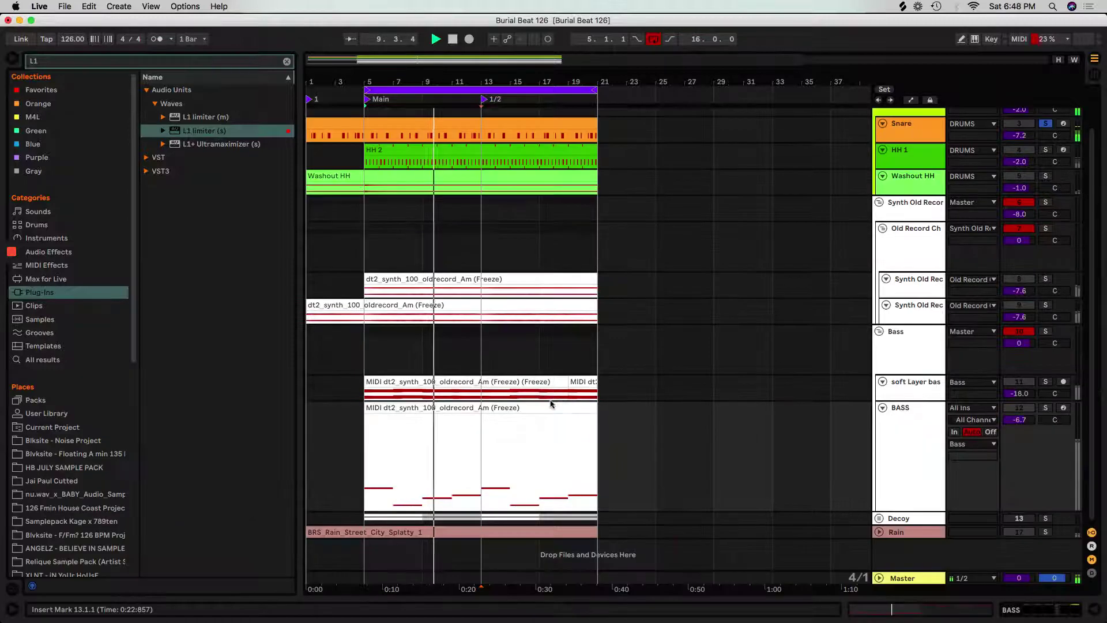
pyautogui.scroll(2, 552, 392)
pyautogui.press('space')
# Reopen the Kick clip and loop a one-beat arrangement region from 5.1.3 to 5.2.3 around its kick hits.
pyautogui.doubleClick(885, 125)
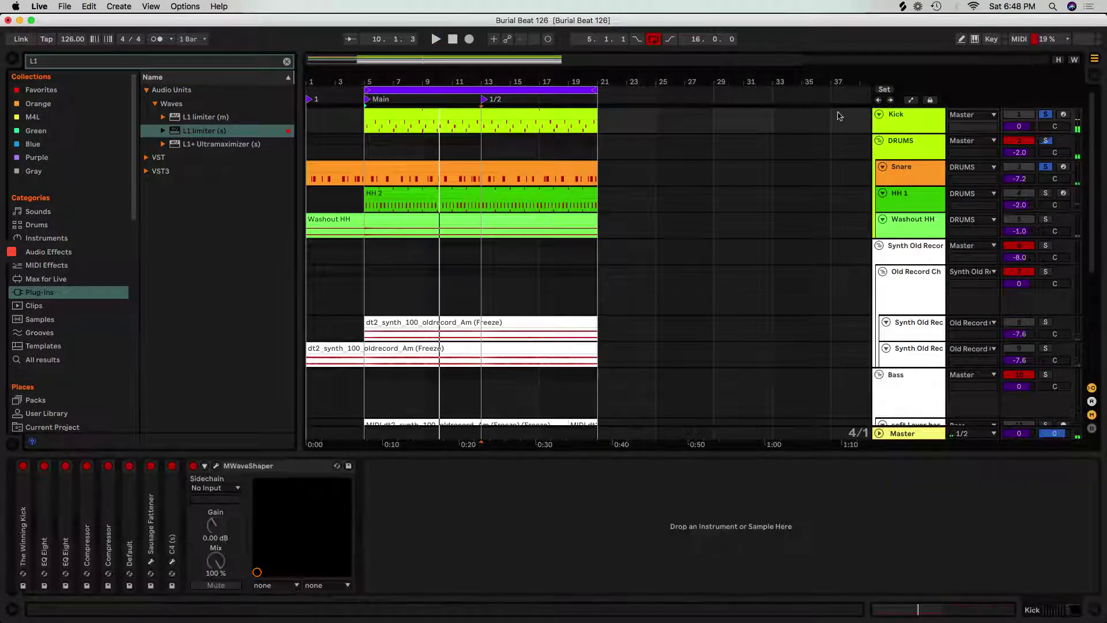
pyautogui.doubleClick(377, 115)
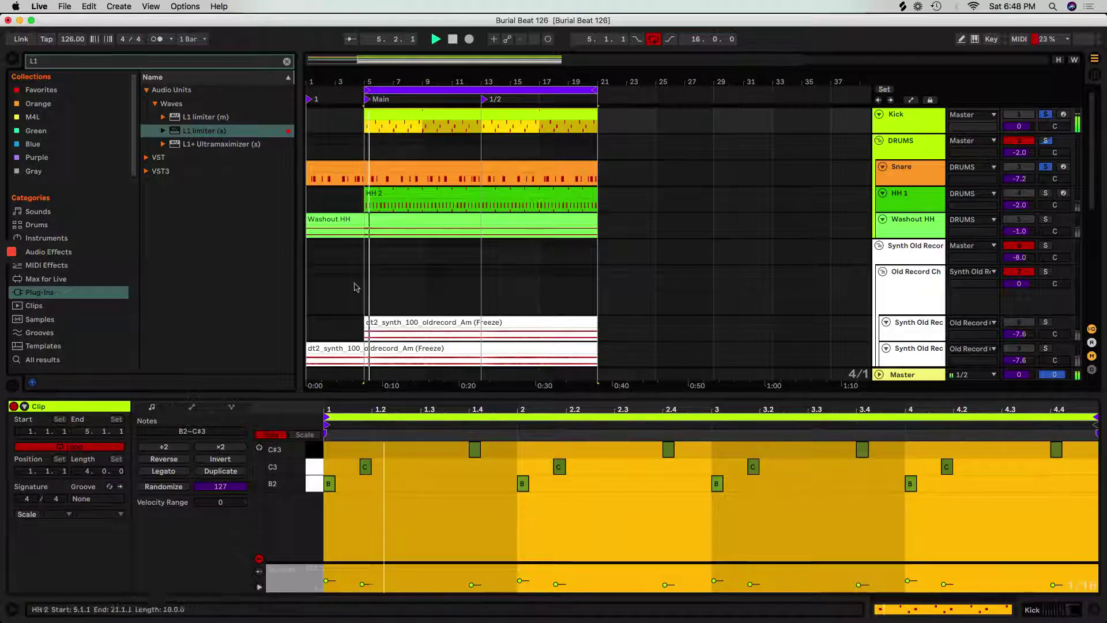
pyautogui.moveTo(377, 76); pyautogui.dragTo(367, 136)
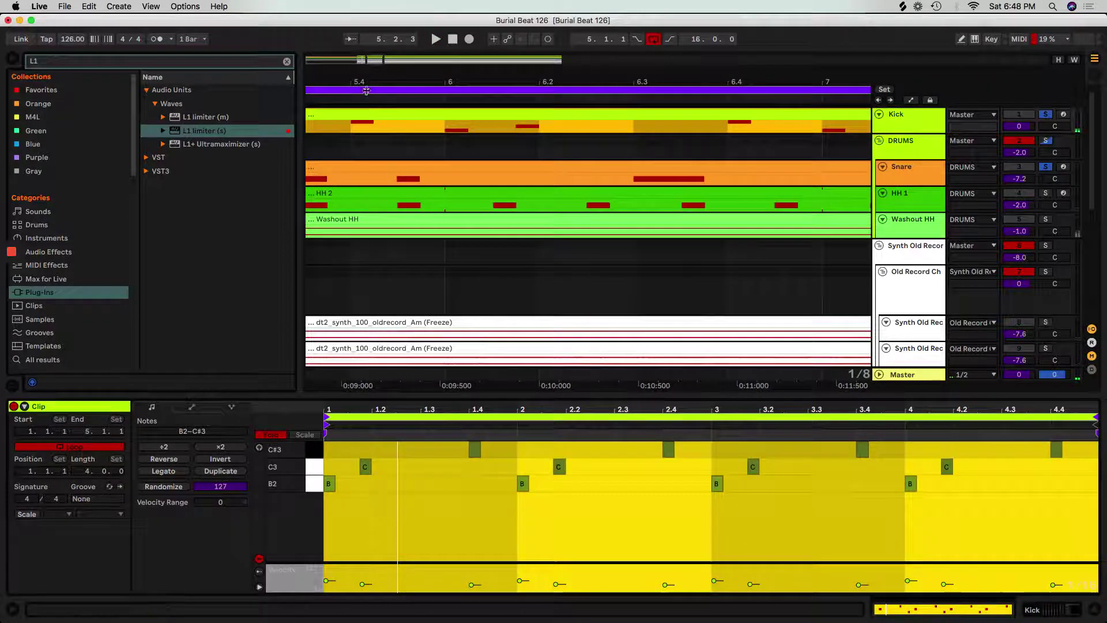
pyautogui.moveTo(368, 70); pyautogui.dragTo(378, 123)
pyautogui.press('super+d')
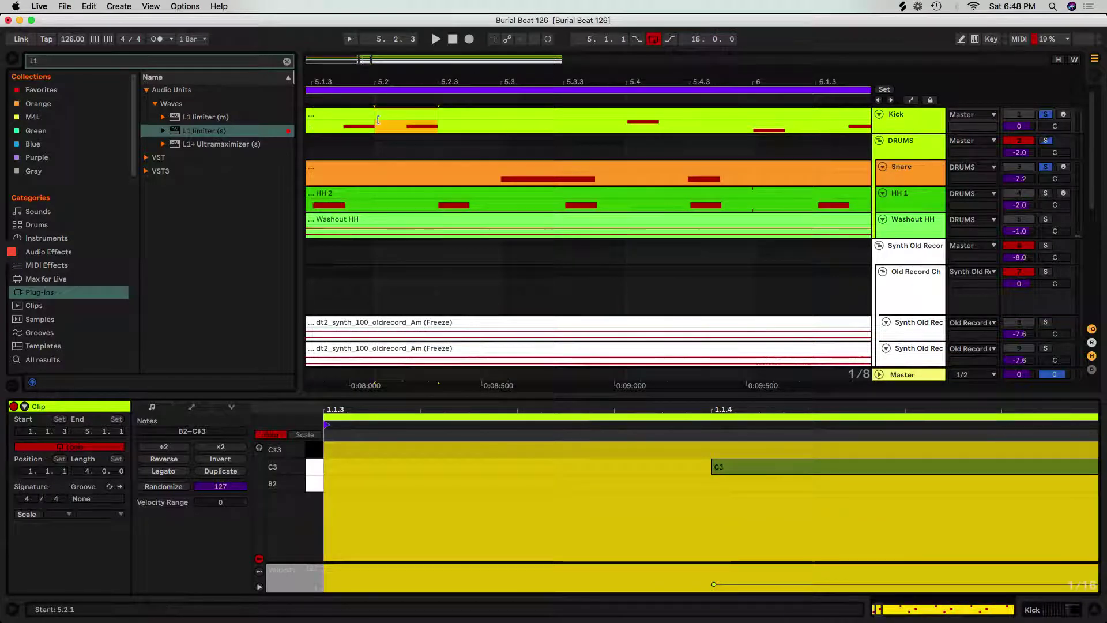
pyautogui.press('super+z')
pyautogui.press('super+l')
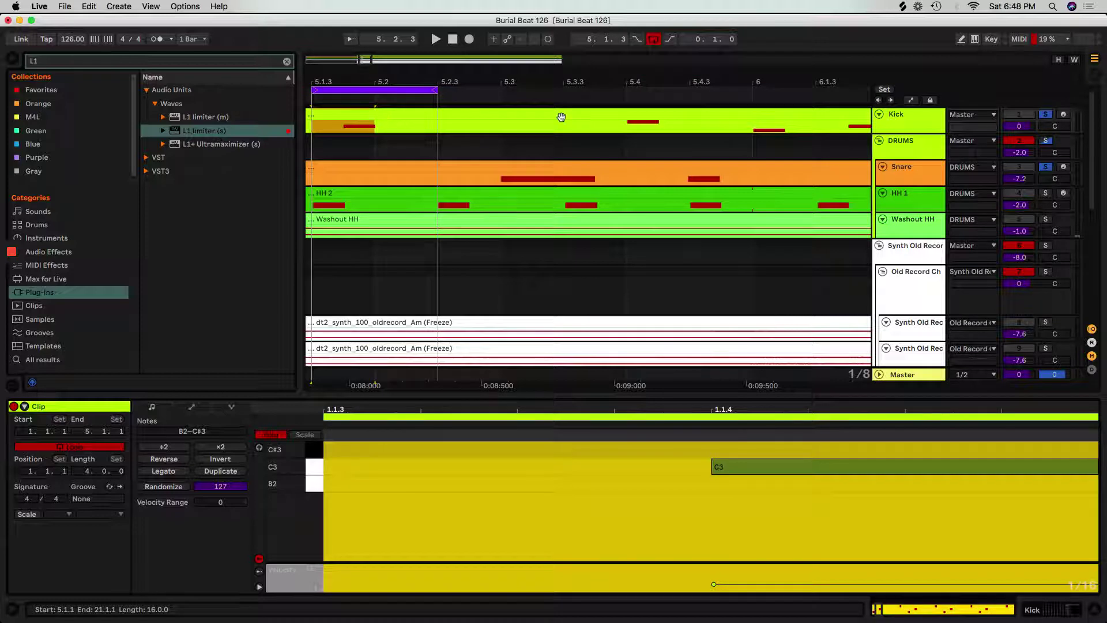
# Unfold The Winning Kick and the Kick track's first EQ Eight, and inspect the looping kick's spectrum in the expanded display.
pyautogui.click(883, 113)
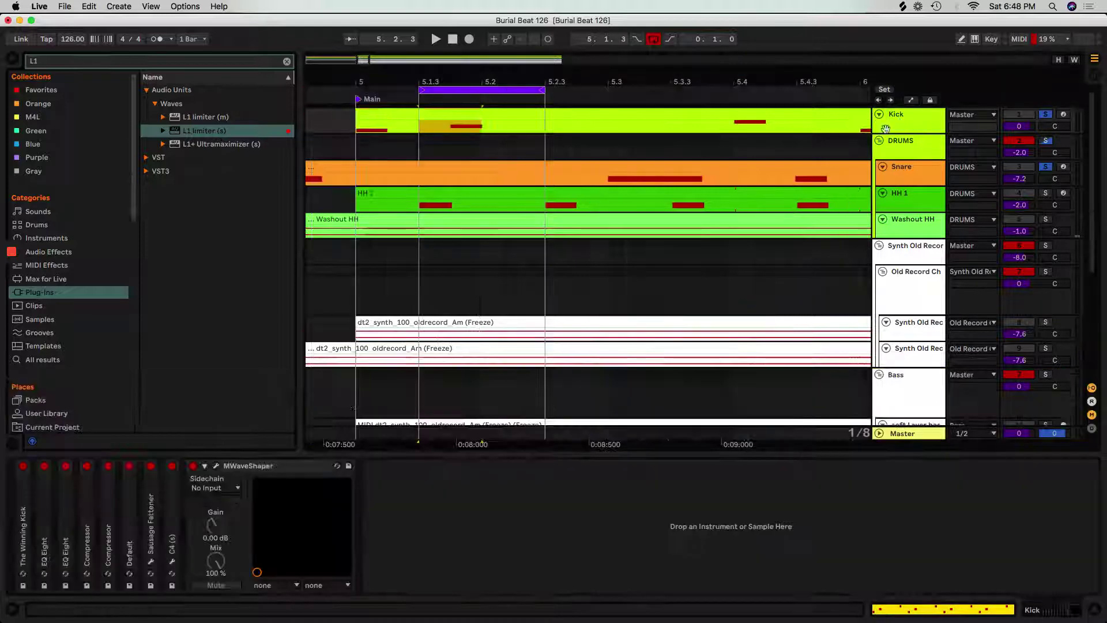
pyautogui.click(26, 531)
pyautogui.press('space')
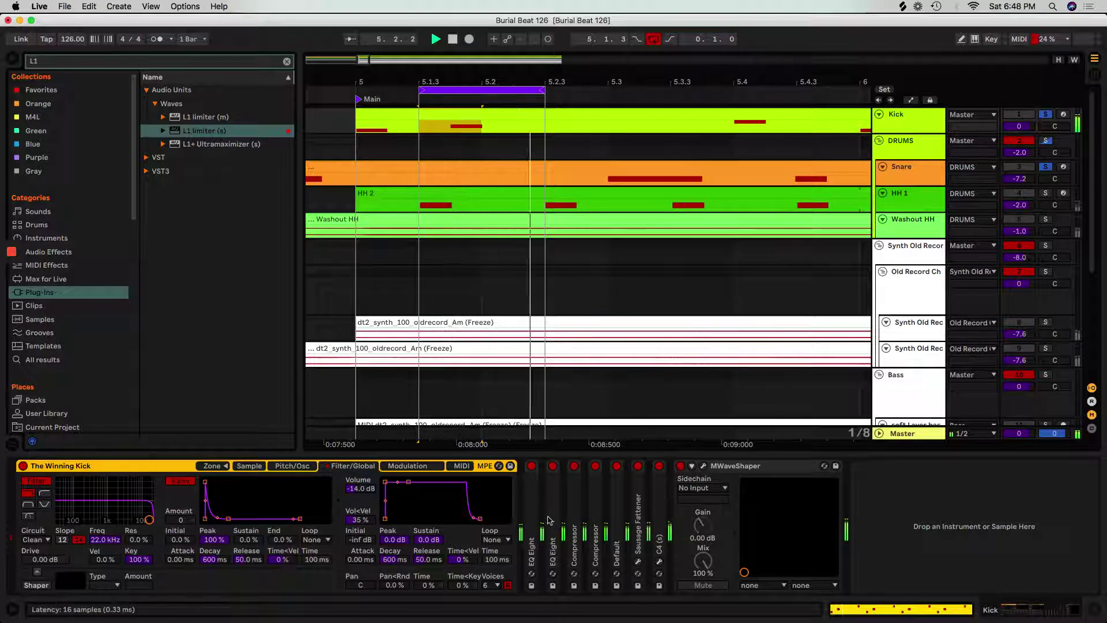
pyautogui.click(532, 507)
pyautogui.doubleClick(532, 508)
pyautogui.doubleClick(623, 501)
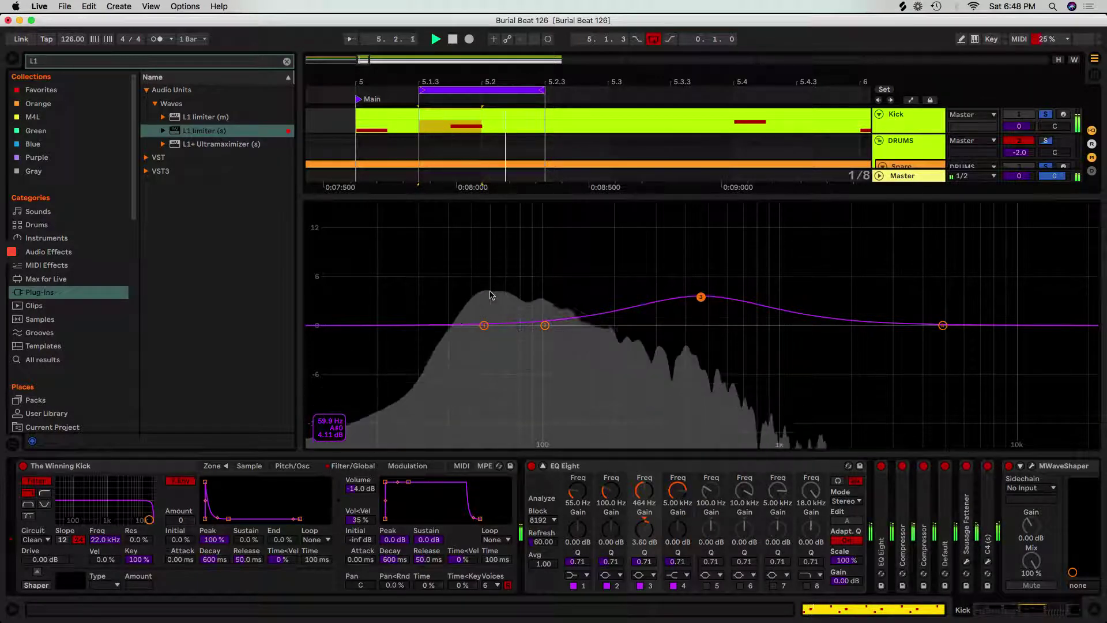
pyautogui.press('space')
pyautogui.click(542, 466)
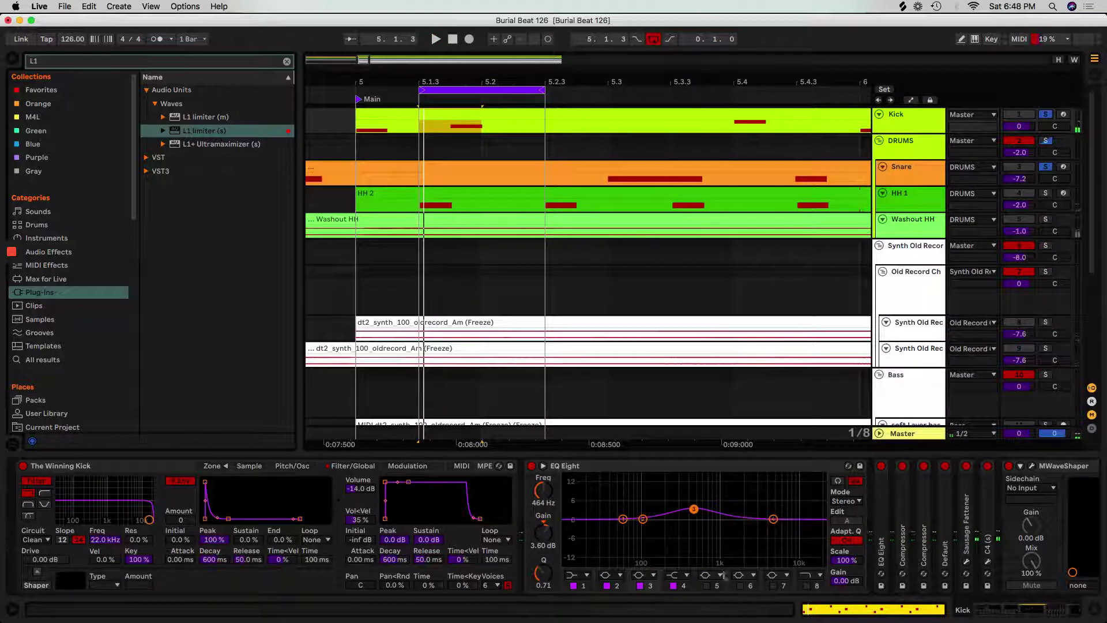
pyautogui.moveTo(1053, 611); pyautogui.dragTo(1106, 616)
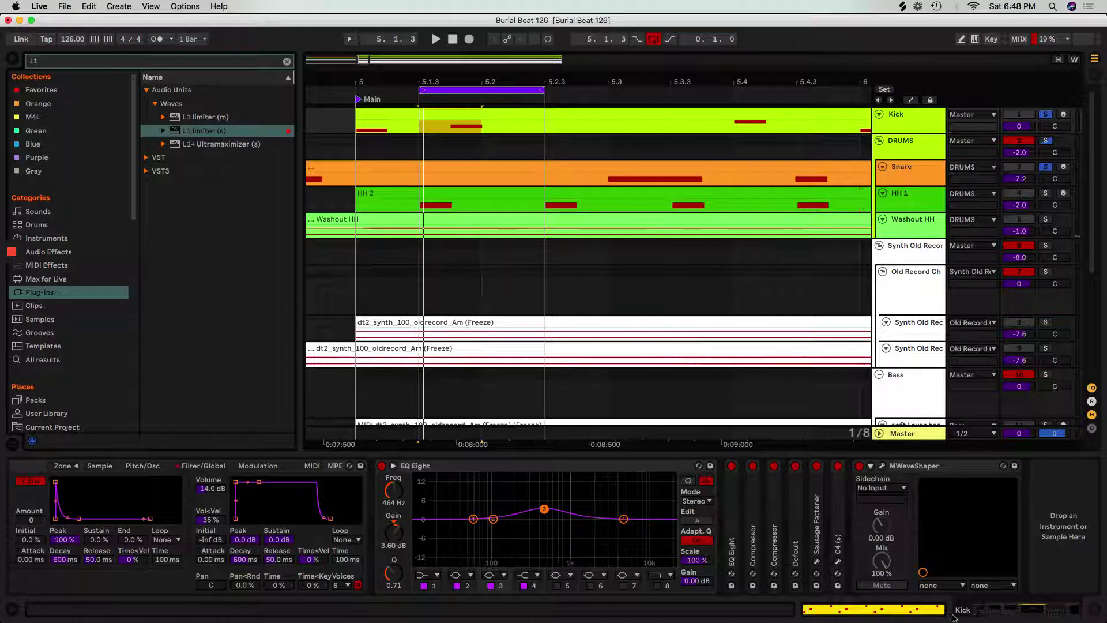
pyautogui.click(37, 291)
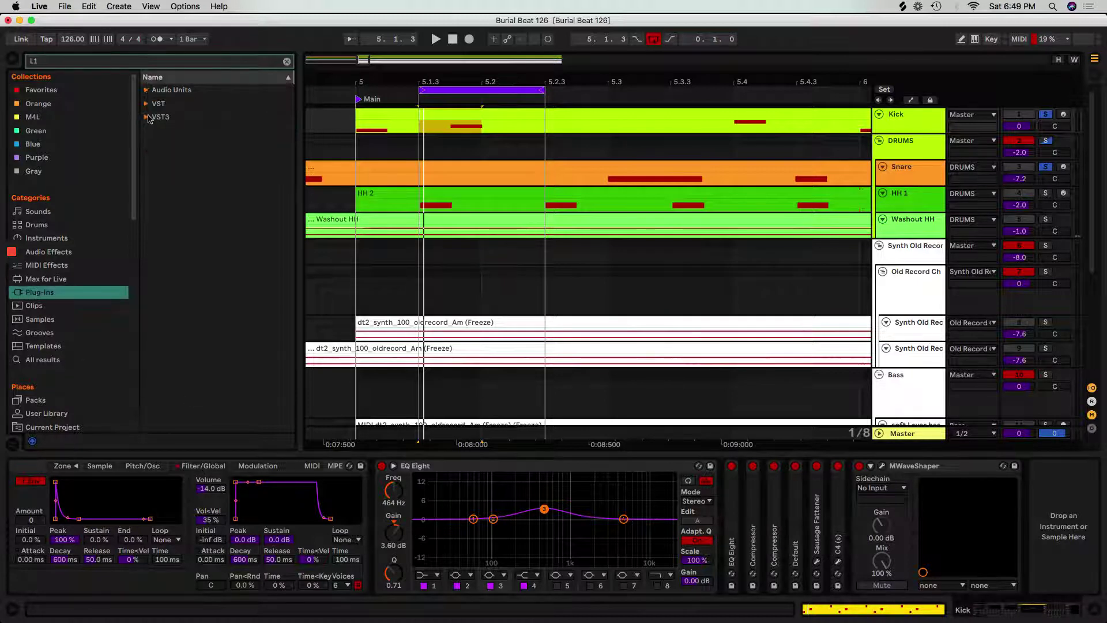
pyautogui.click(286, 63)
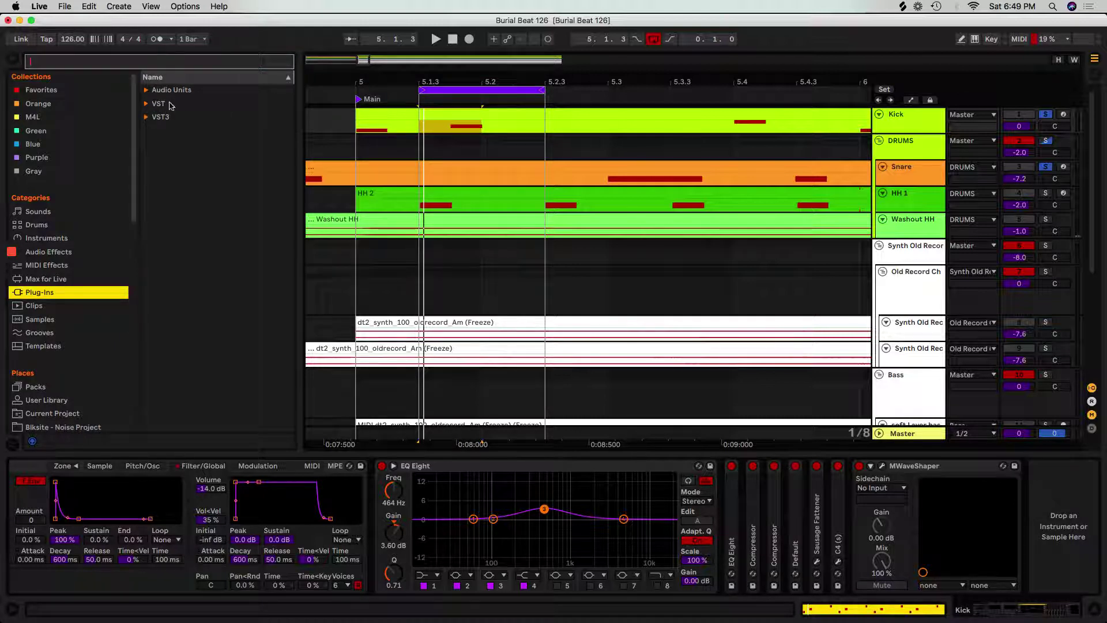
pyautogui.click(144, 92)
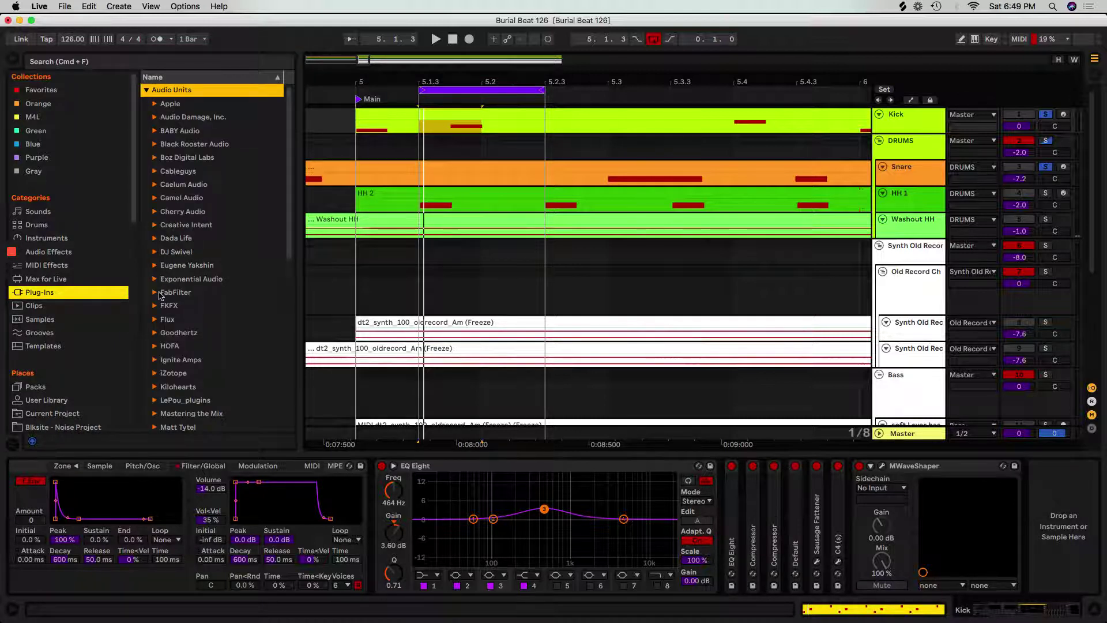
pyautogui.click(160, 294)
pyautogui.click(195, 372)
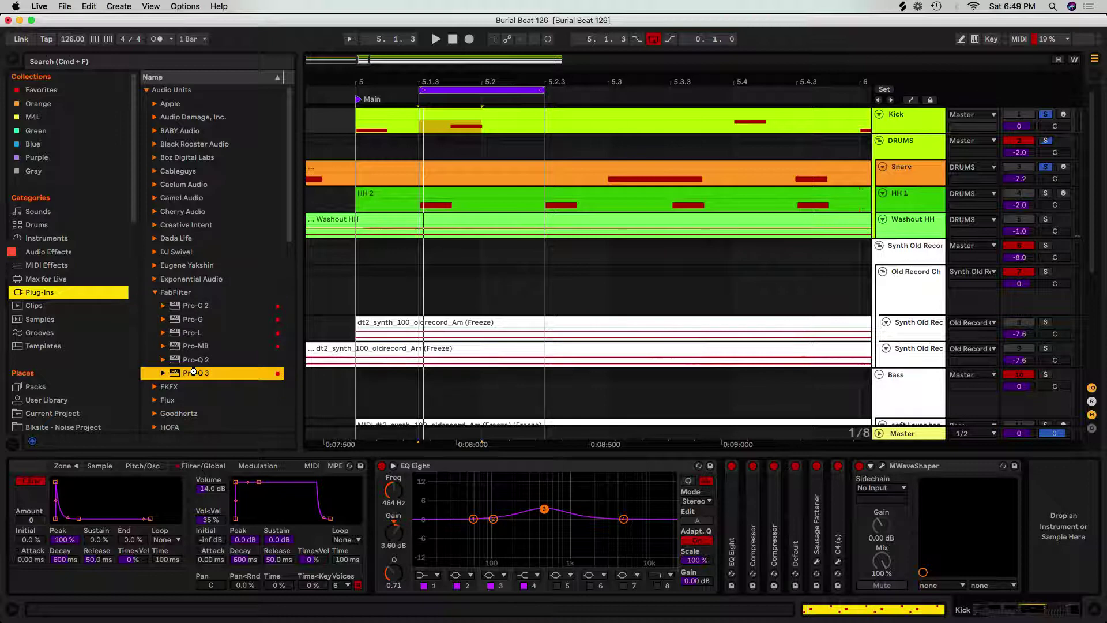
pyautogui.moveTo(492, 444); pyautogui.dragTo(835, 516)
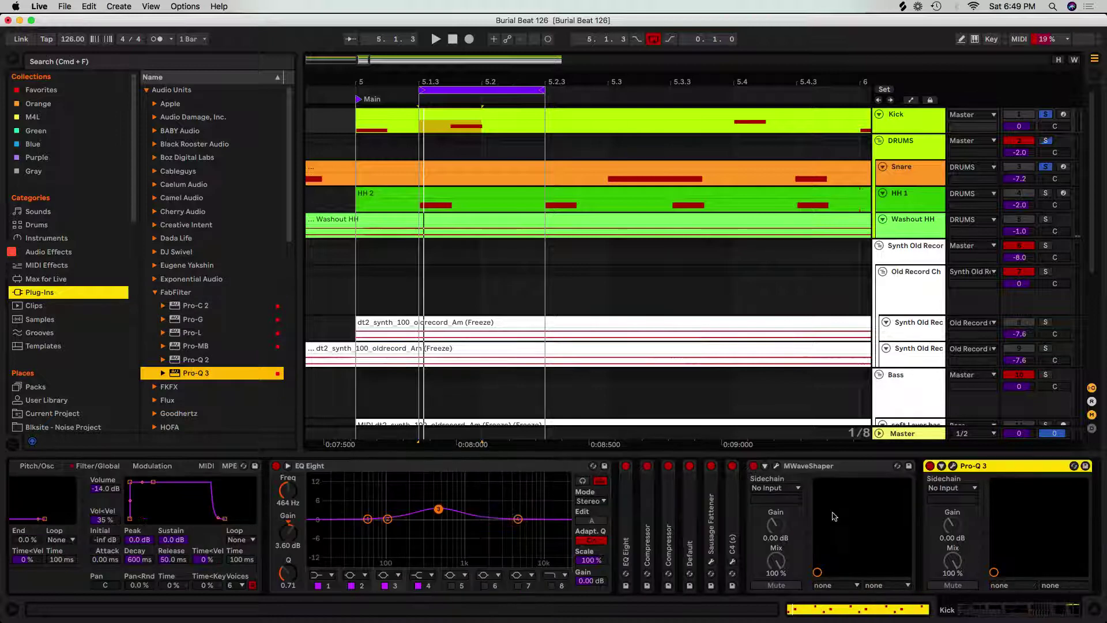
# Open the Pro-Q 3 interface, play the kick loop, and add a bell band at about 60 Hz.
pyautogui.click(954, 465)
pyautogui.press('space')
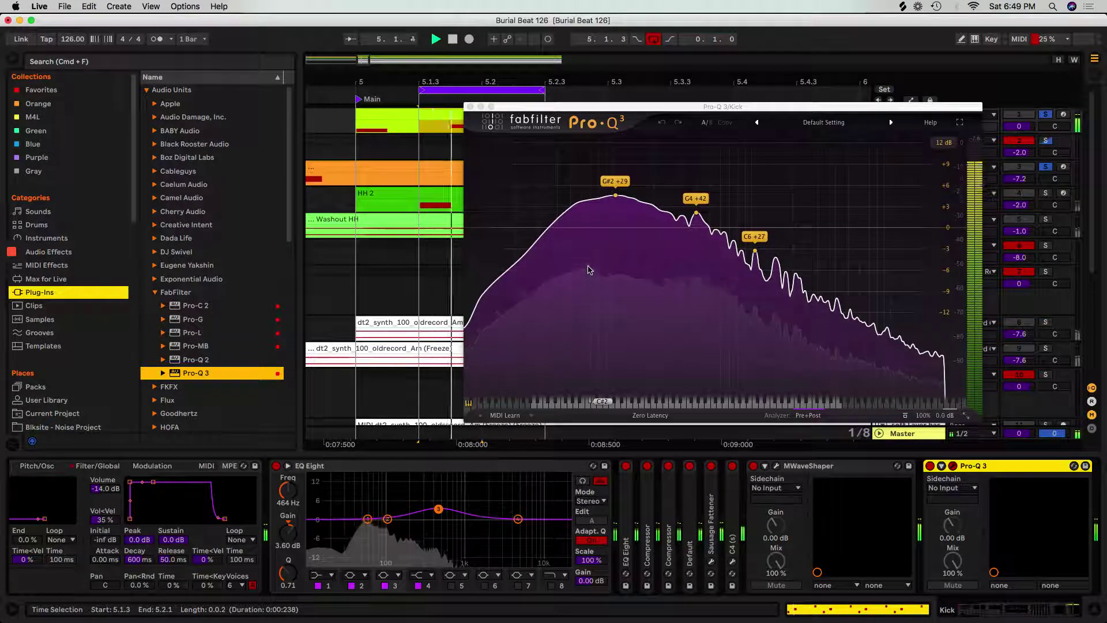
pyautogui.click(581, 203)
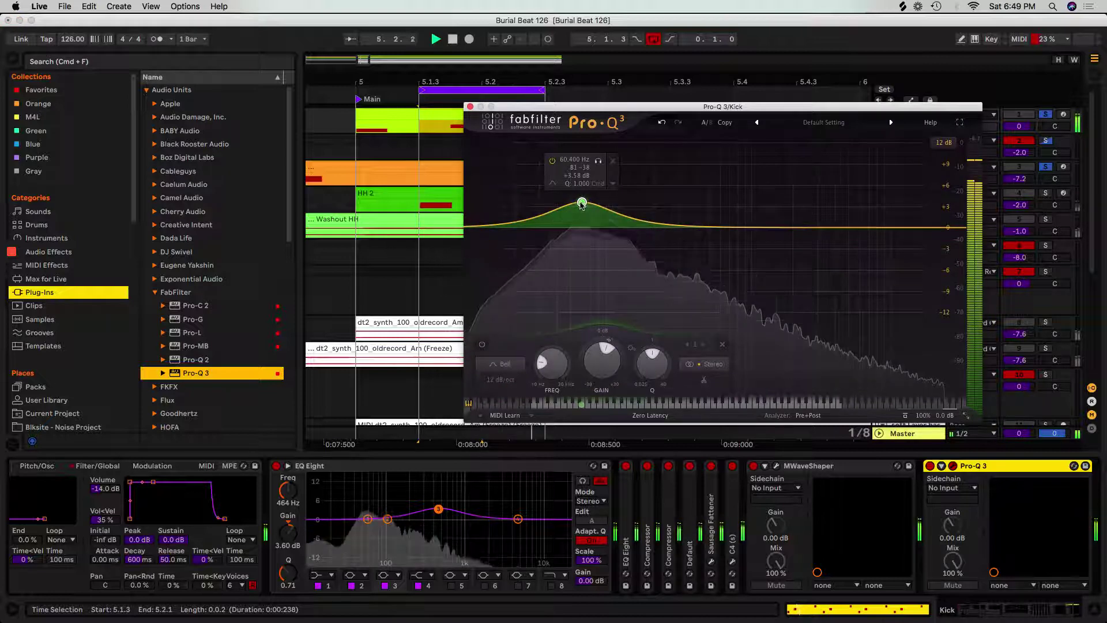
# Boost the Pro-Q 3 bell band to +16.23 dB and narrow its Q to a sharp spike.
pyautogui.moveTo(579, 198); pyautogui.dragTo(581, 179)
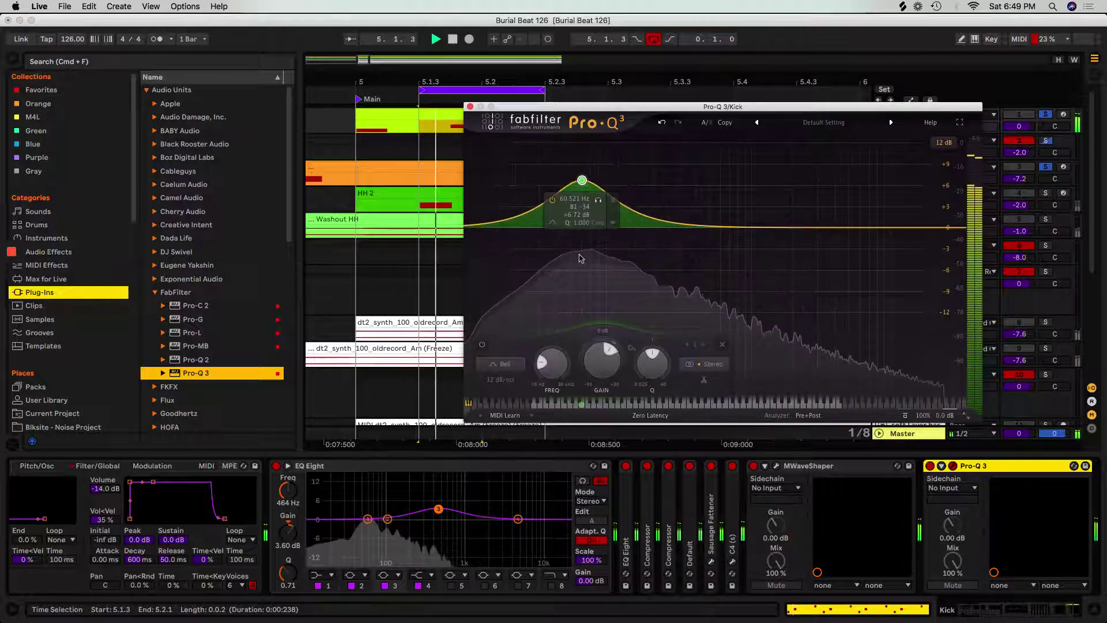
pyautogui.moveTo(650, 364); pyautogui.dragTo(577, 115)
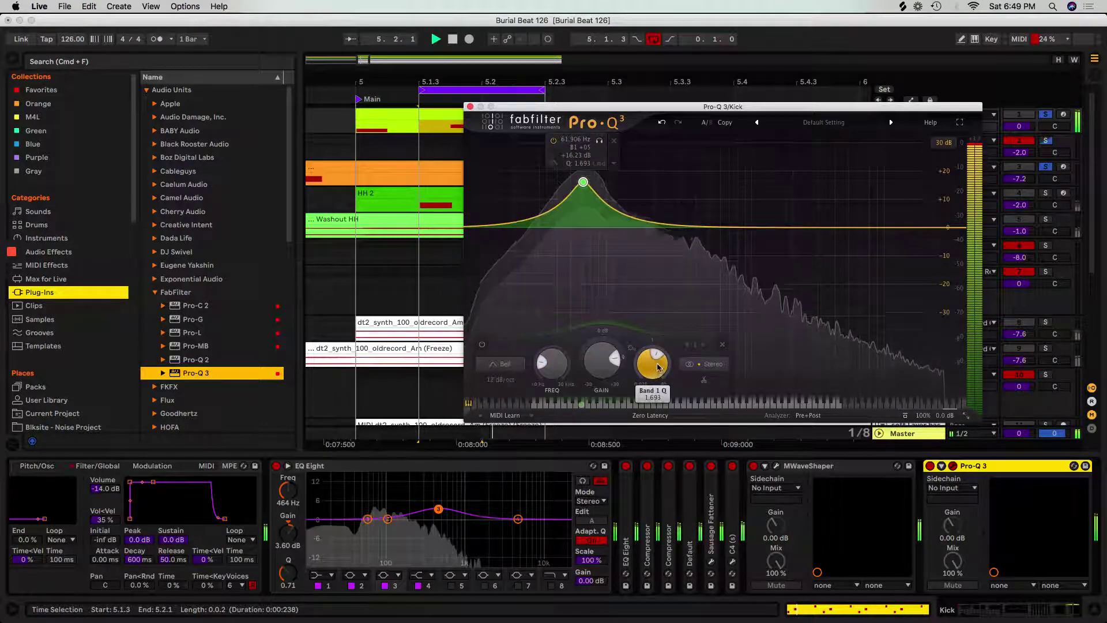
pyautogui.moveTo(655, 365); pyautogui.dragTo(656, 306)
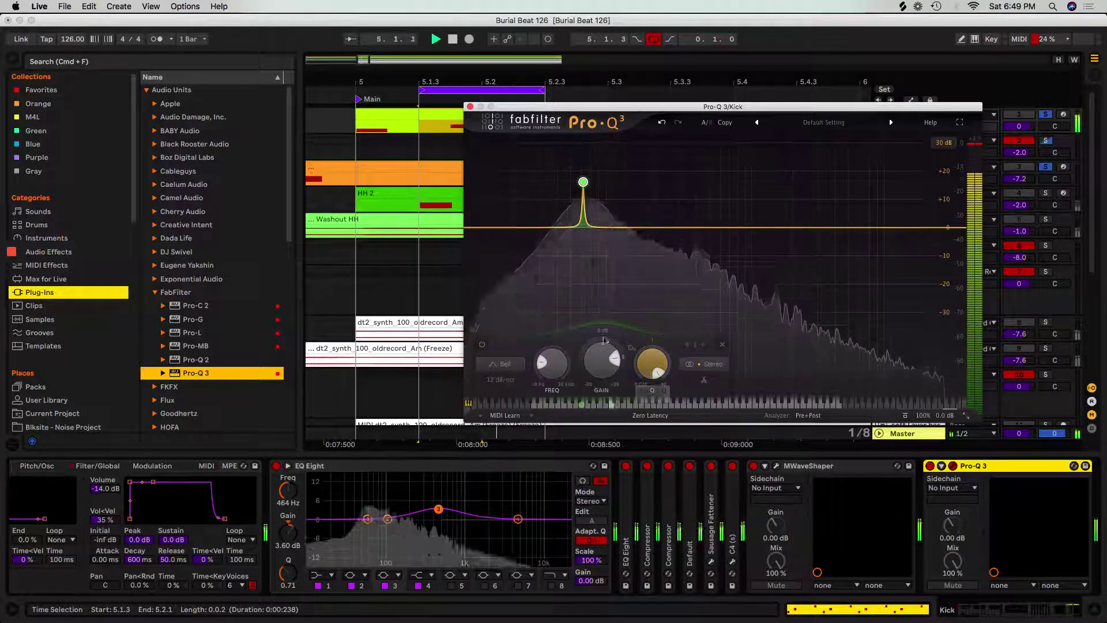
# Tune the Pro-Q 3 band to exactly B1 at 61.735 Hz and check it against the looping kick.
pyautogui.doubleClick(549, 390)
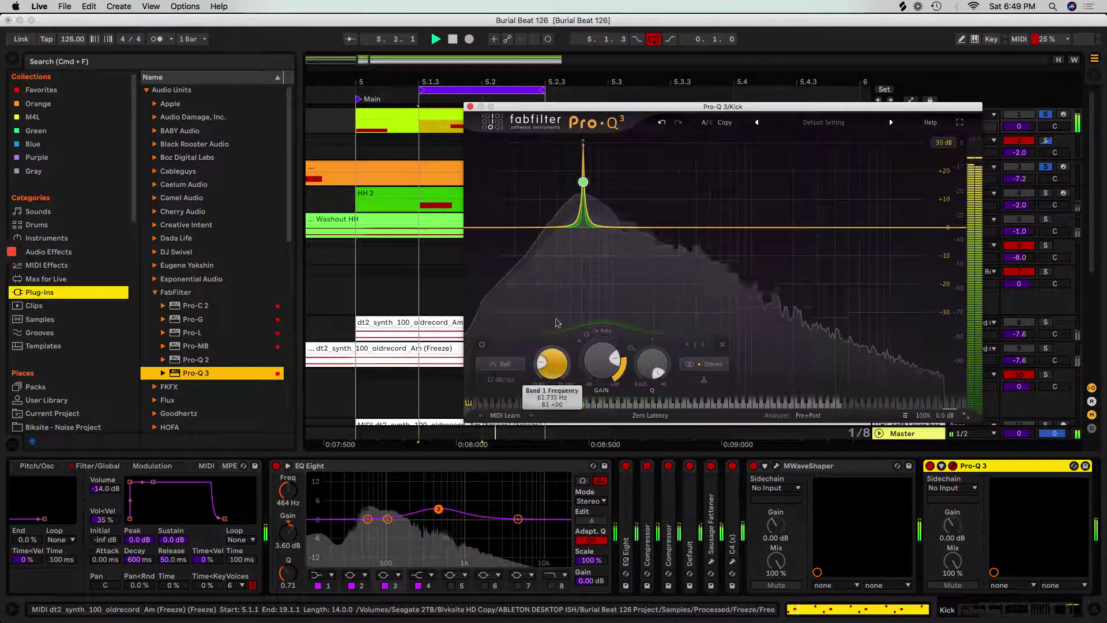
pyautogui.press('space')
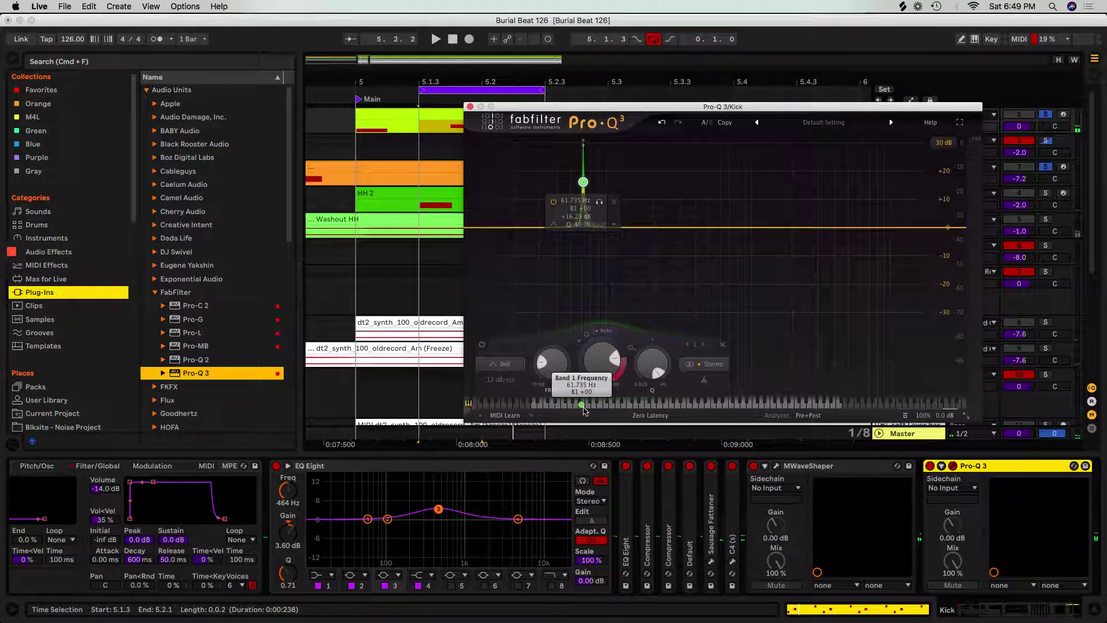
pyautogui.press('space')
pyautogui.moveTo(585, 405)
pyautogui.mouseDown()
pyautogui.moveTo(571, 413)
pyautogui.moveTo(584, 414)
pyautogui.mouseUp()
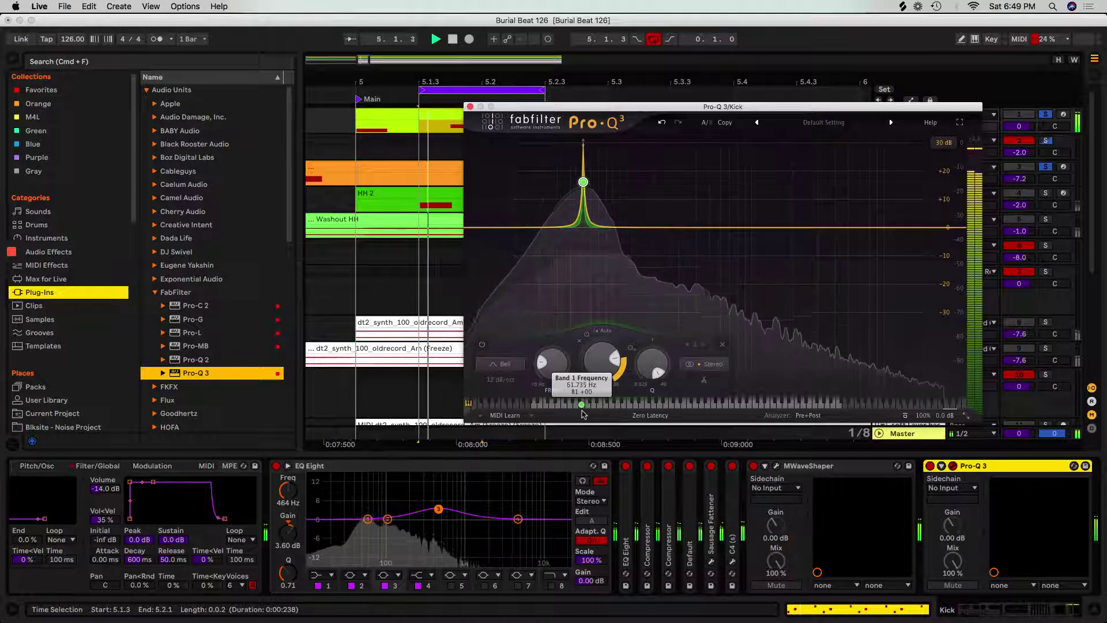
# Bypass the Pro-Q 3 bell band to compare the kick without it, then delete the band and stop playback.
pyautogui.click(482, 345)
pyautogui.press('space')
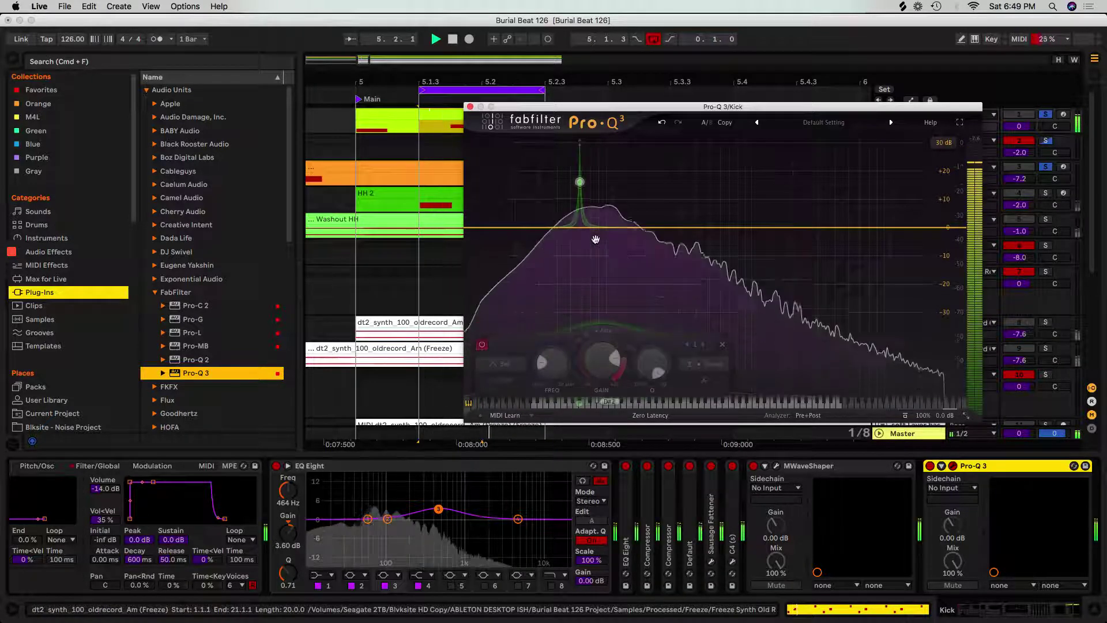
pyautogui.press('Delete')
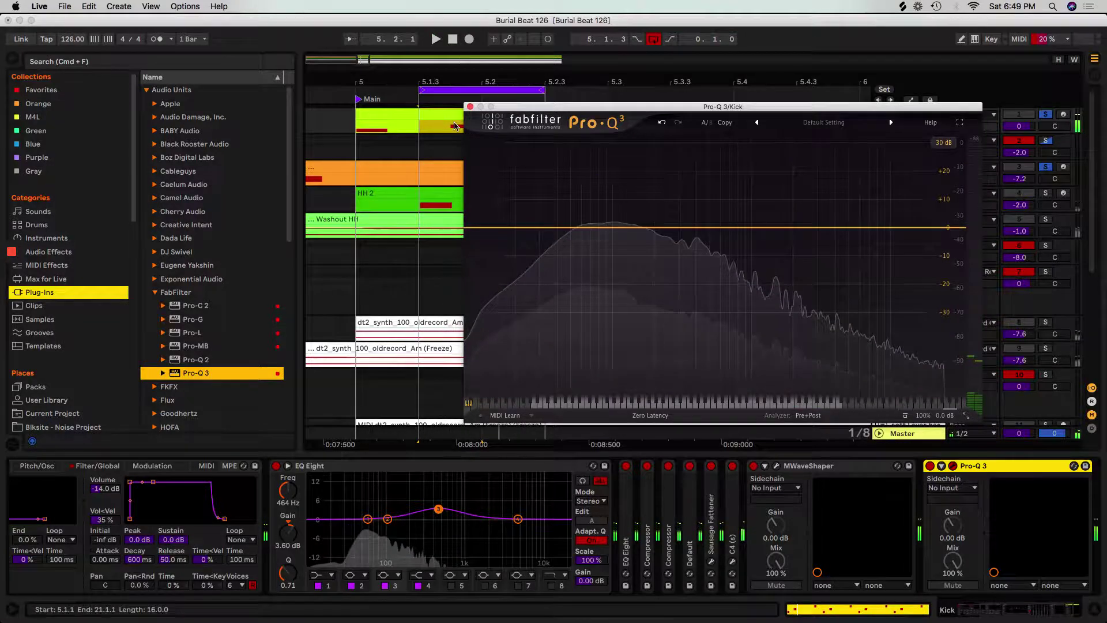
pyautogui.press('space')
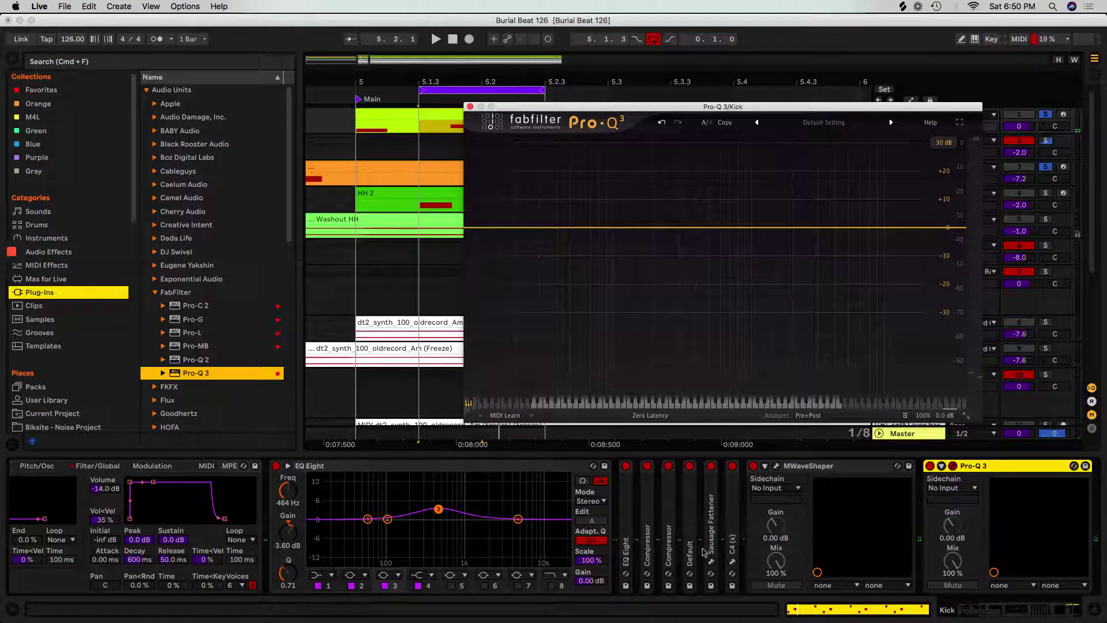
pyautogui.hscroll(-5, 704, 552)
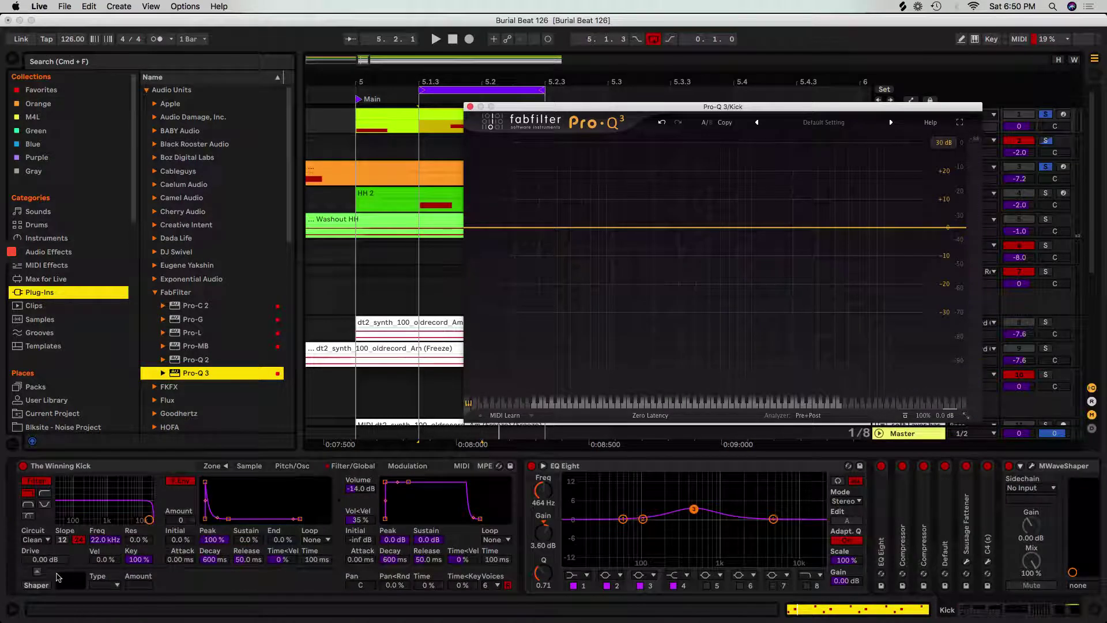
pyautogui.click(247, 465)
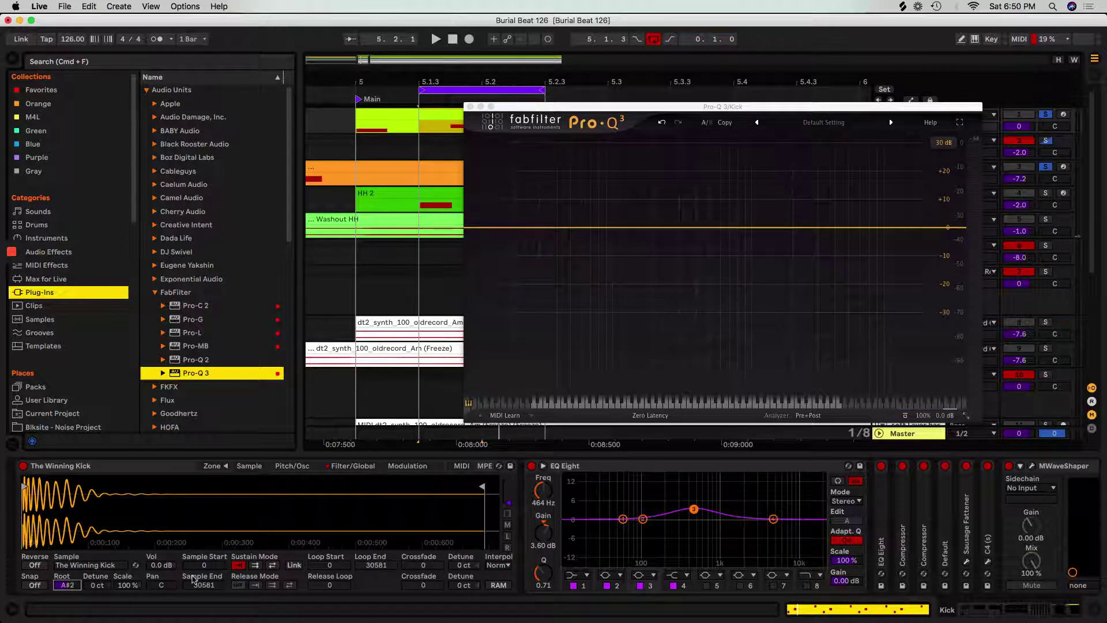
pyautogui.press('space')
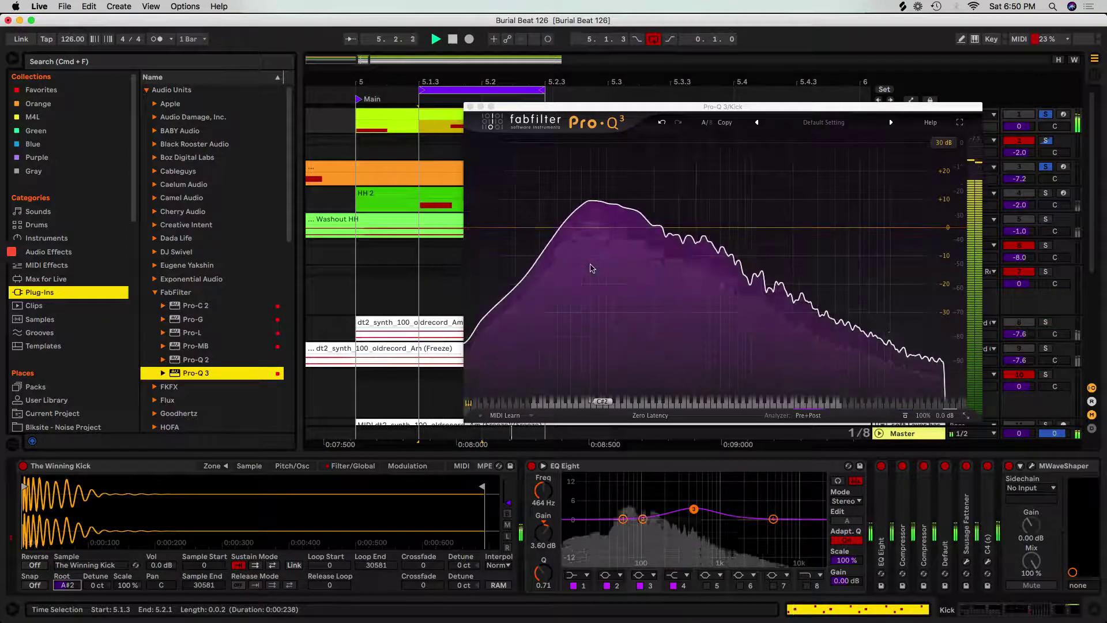
pyautogui.moveTo(591, 266)
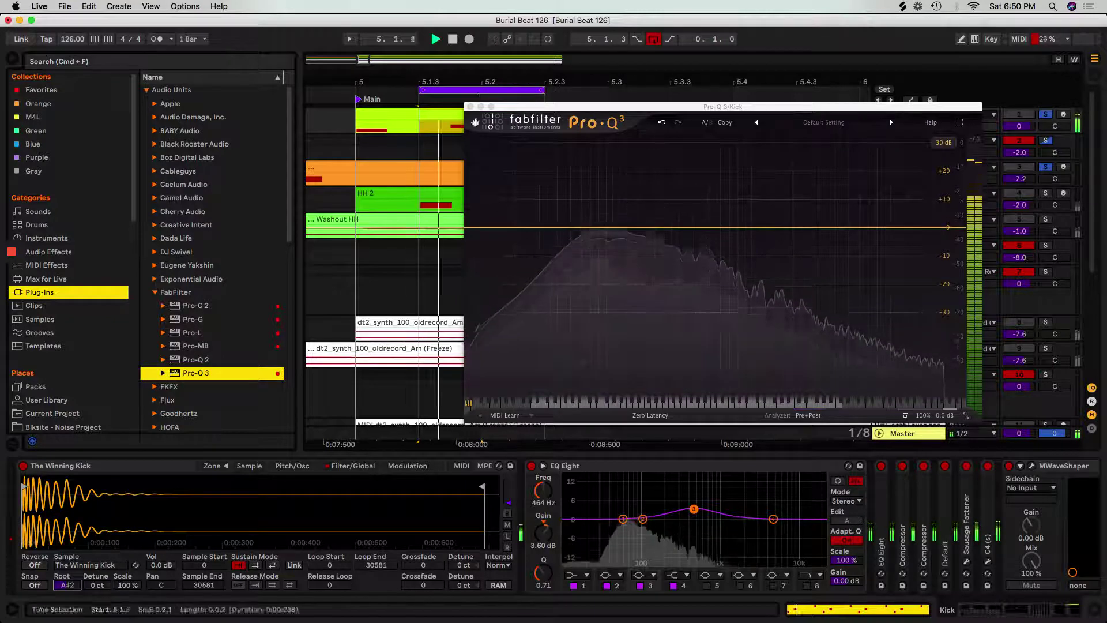
# Close the Pro-Q 3 window, stop playback and open the Kick's MIDI clip at bar 5.
pyautogui.click(470, 107)
pyautogui.press('space')
pyautogui.moveTo(501, 79); pyautogui.dragTo(455, 57)
pyautogui.doubleClick(558, 120)
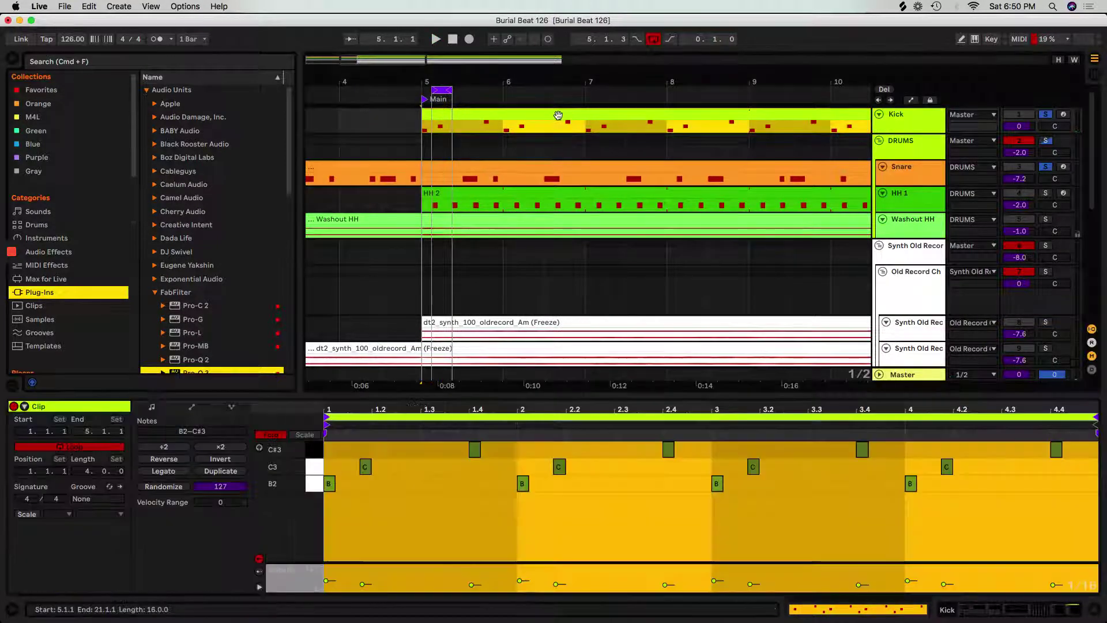
# Transpose all C#3 notes in the Kick clip up to D3 and fold the note view again.
pyautogui.click(260, 450)
pyautogui.click(262, 434)
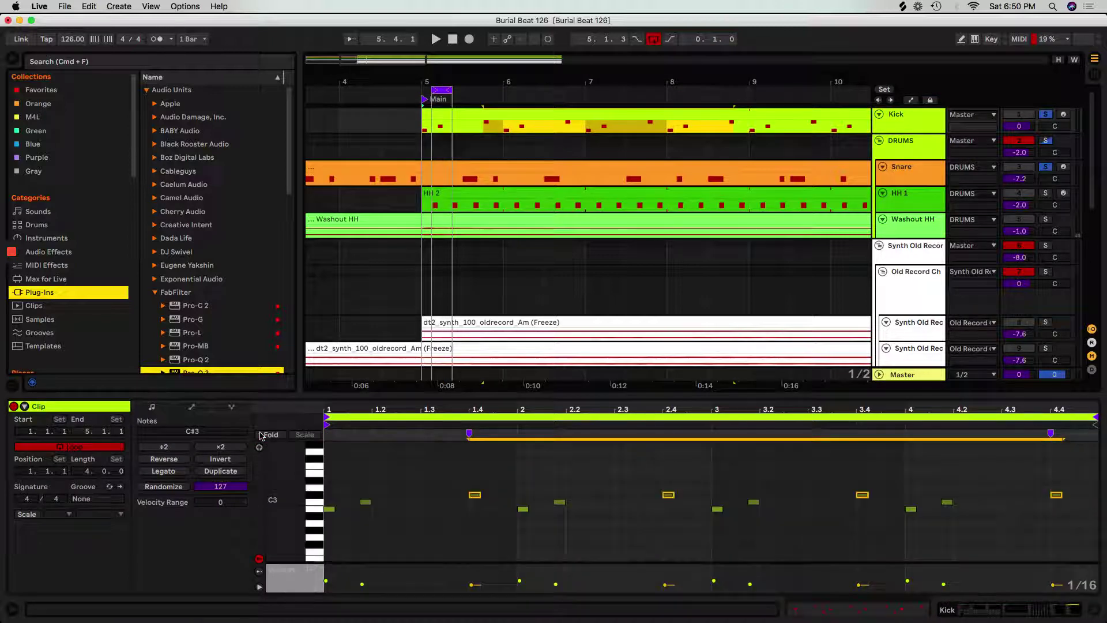
pyautogui.press('Up')
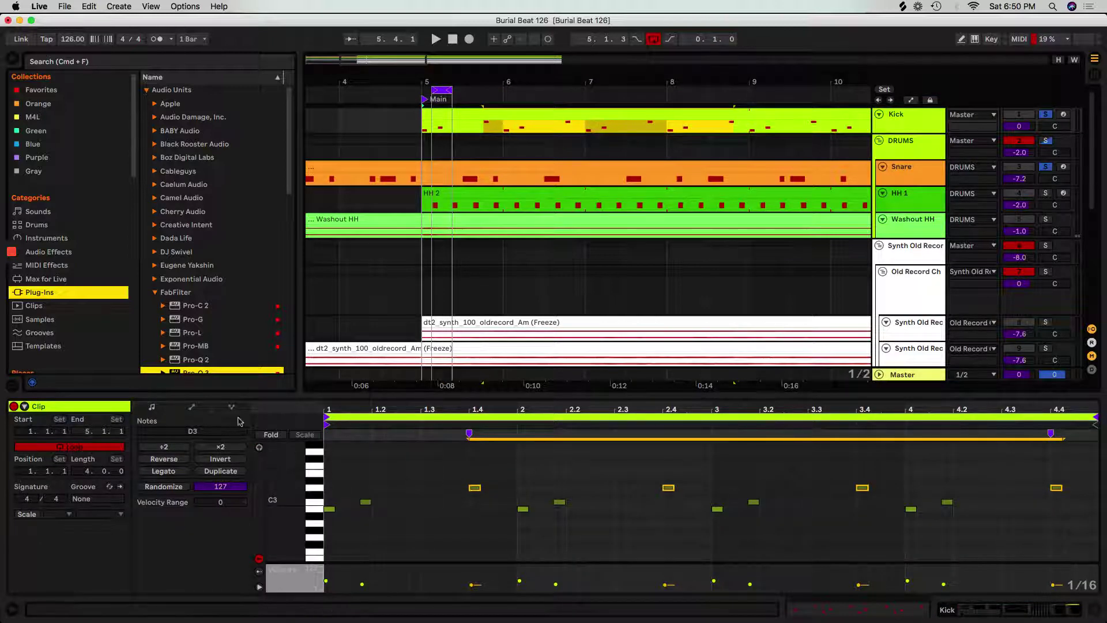
pyautogui.click(279, 435)
# Play the full beat with the Kick and Snare solos off and the arrangement loop disabled.
pyautogui.press('space')
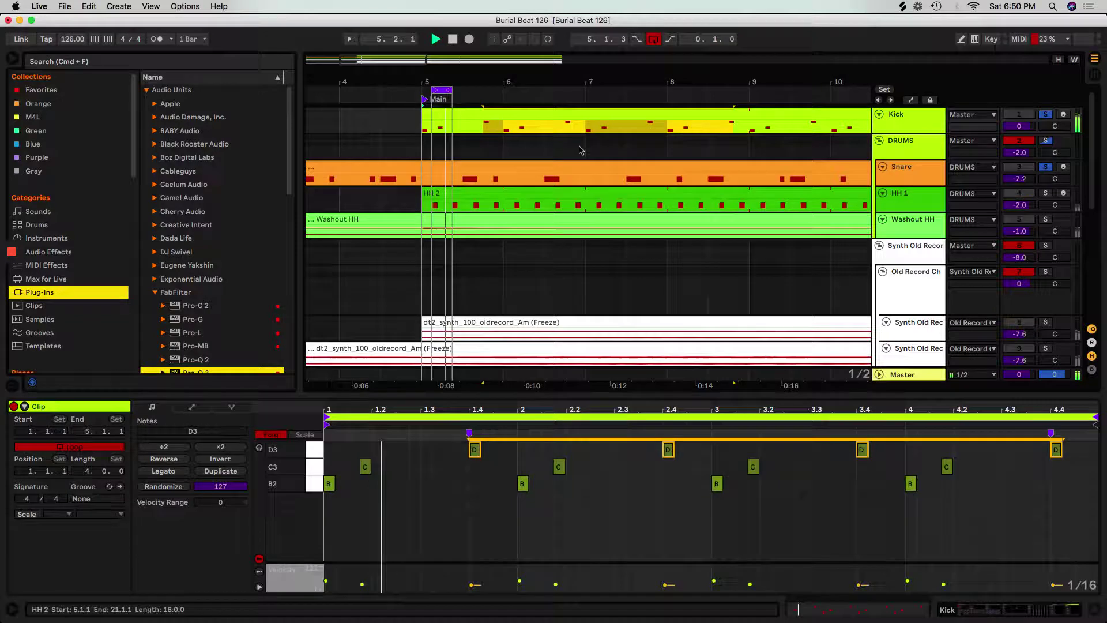
pyautogui.click(1046, 115)
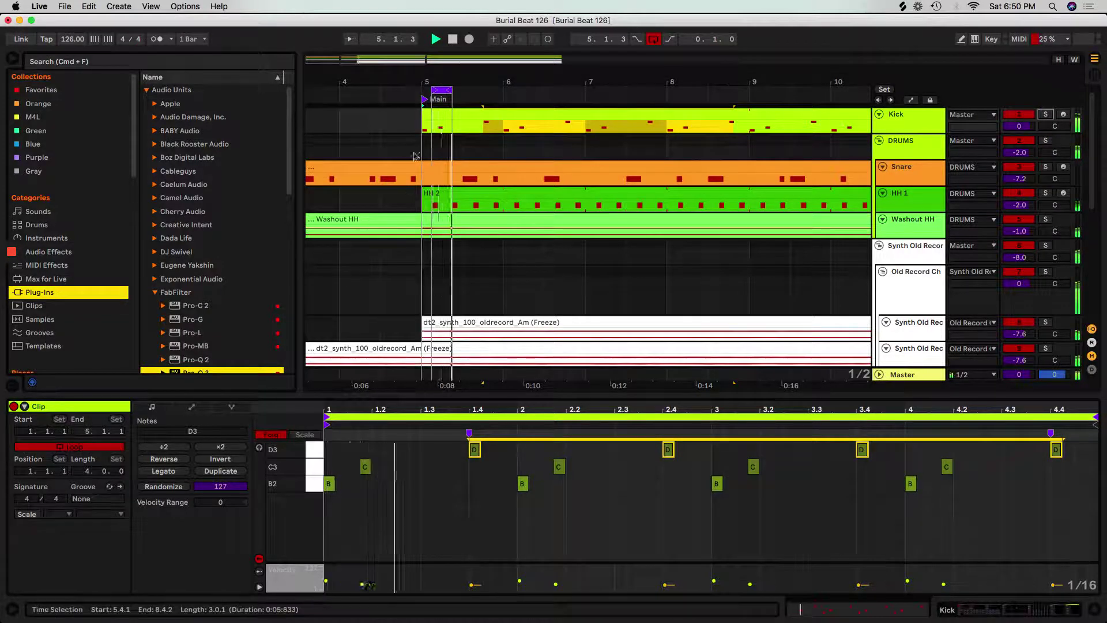
pyautogui.click(653, 39)
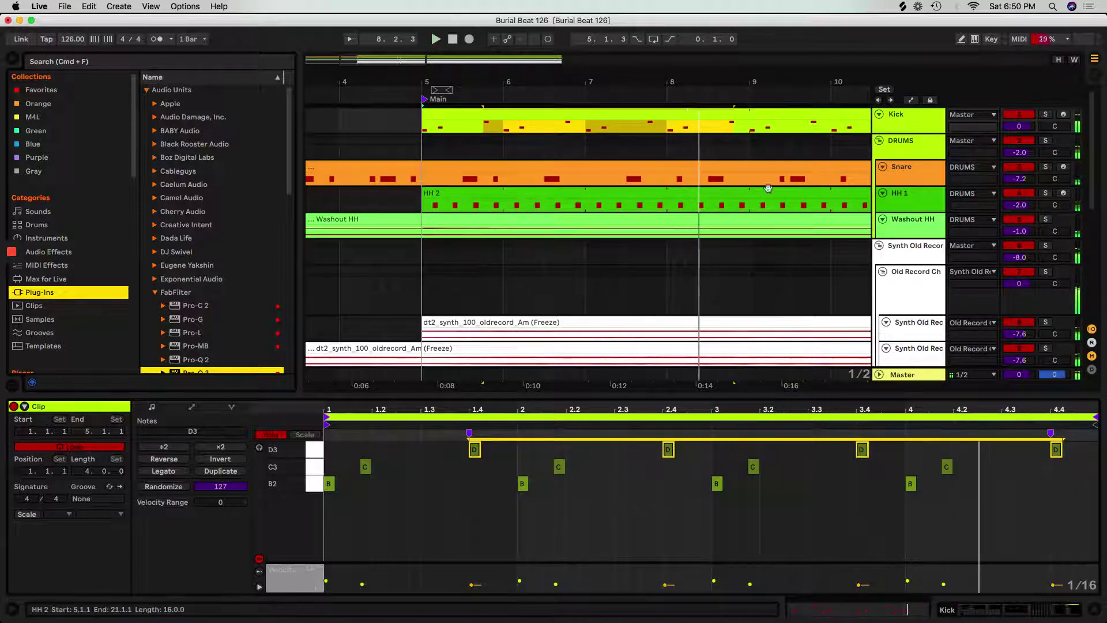
# Add a trial note at 1.3.3 in the unfolded Kick clip, try it at E3 and B2, and delete it.
pyautogui.moveTo(464, 82); pyautogui.dragTo(465, 117)
pyautogui.click(372, 115)
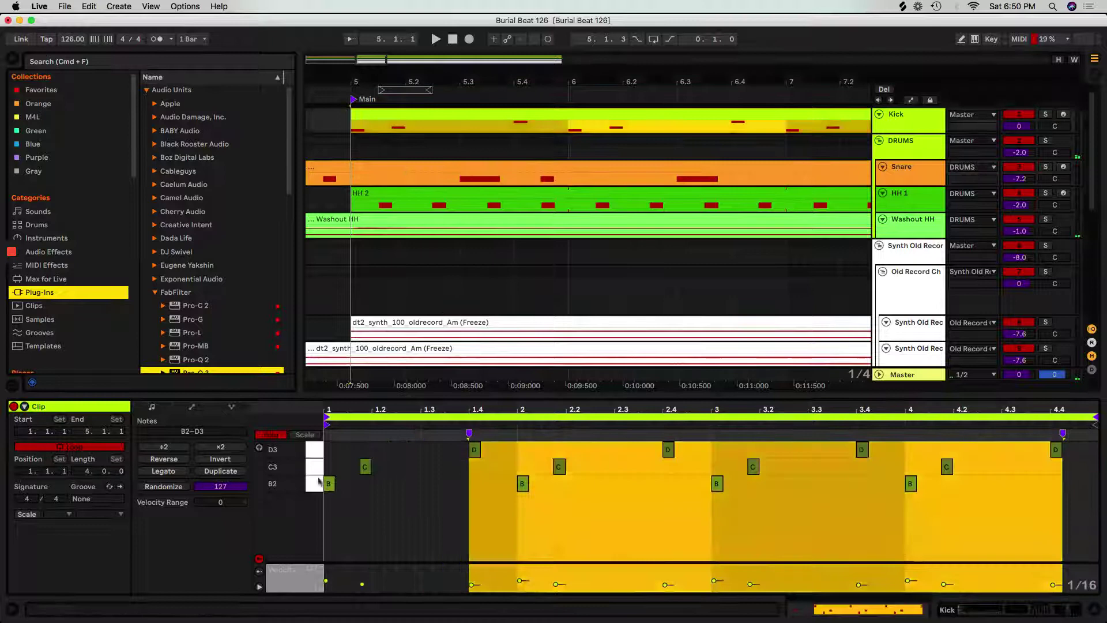
pyautogui.click(273, 435)
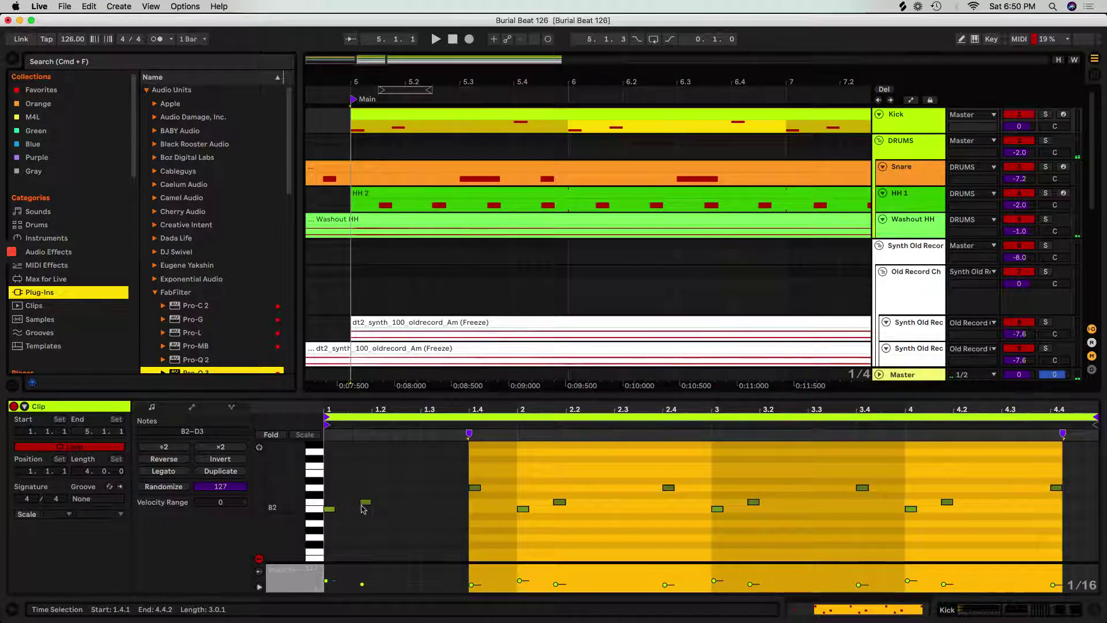
pyautogui.doubleClick(451, 509)
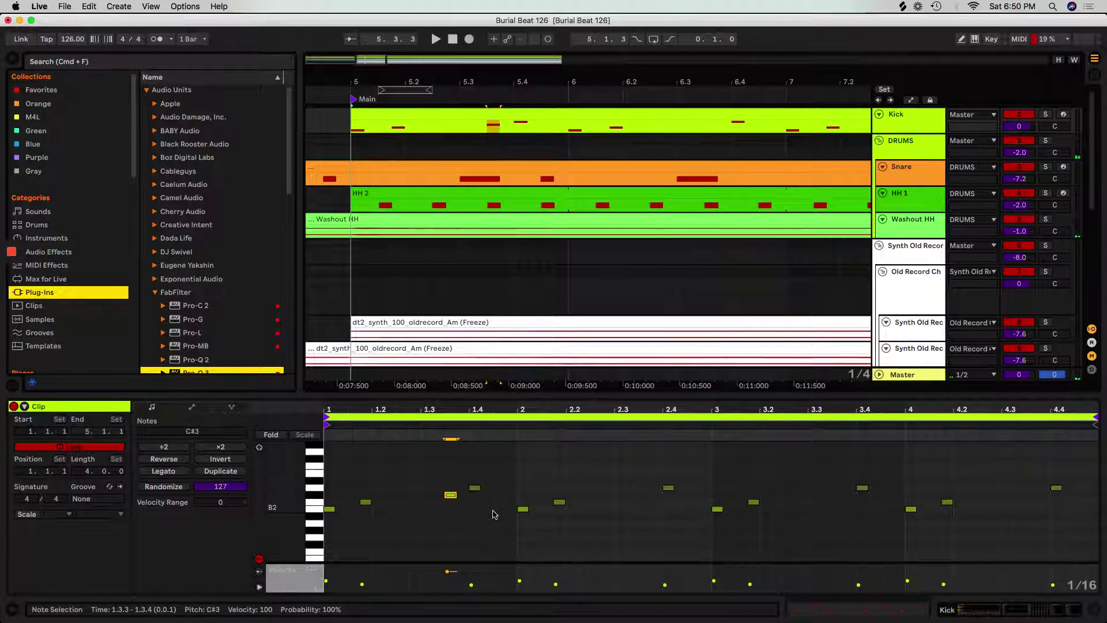
pyautogui.press('Up')
pyautogui.press('Up')
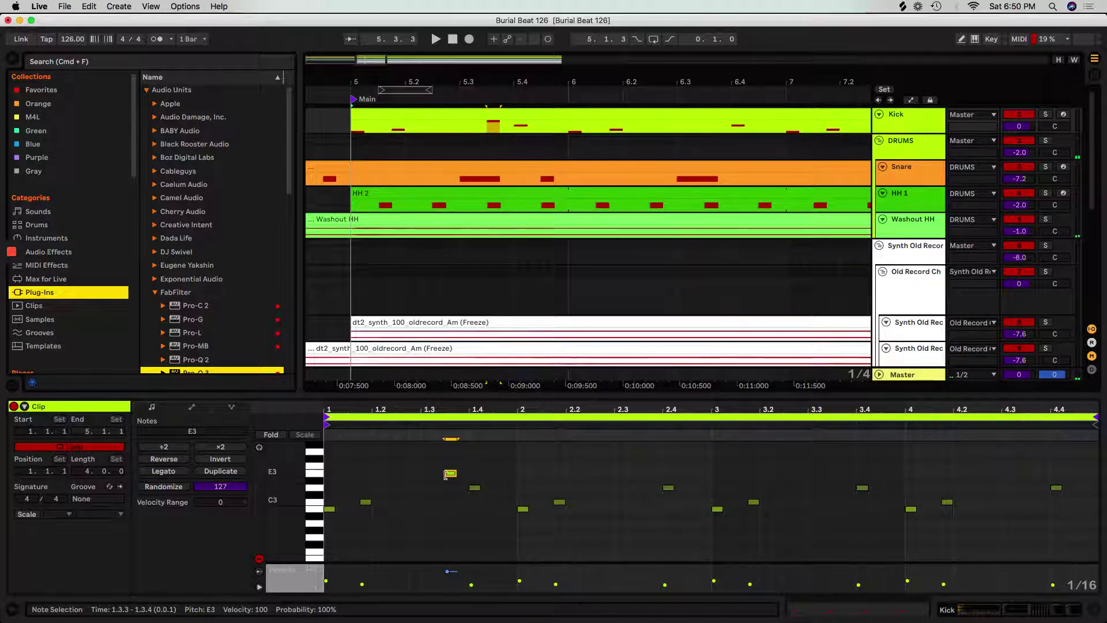
pyautogui.moveTo(446, 475); pyautogui.dragTo(446, 477)
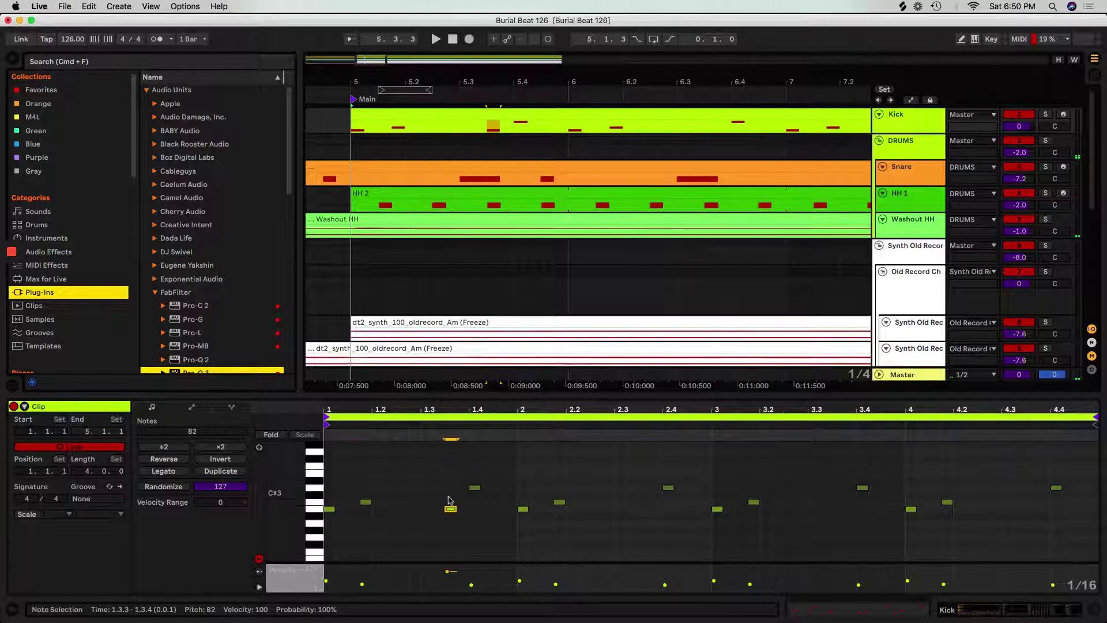
pyautogui.doubleClick(451, 509)
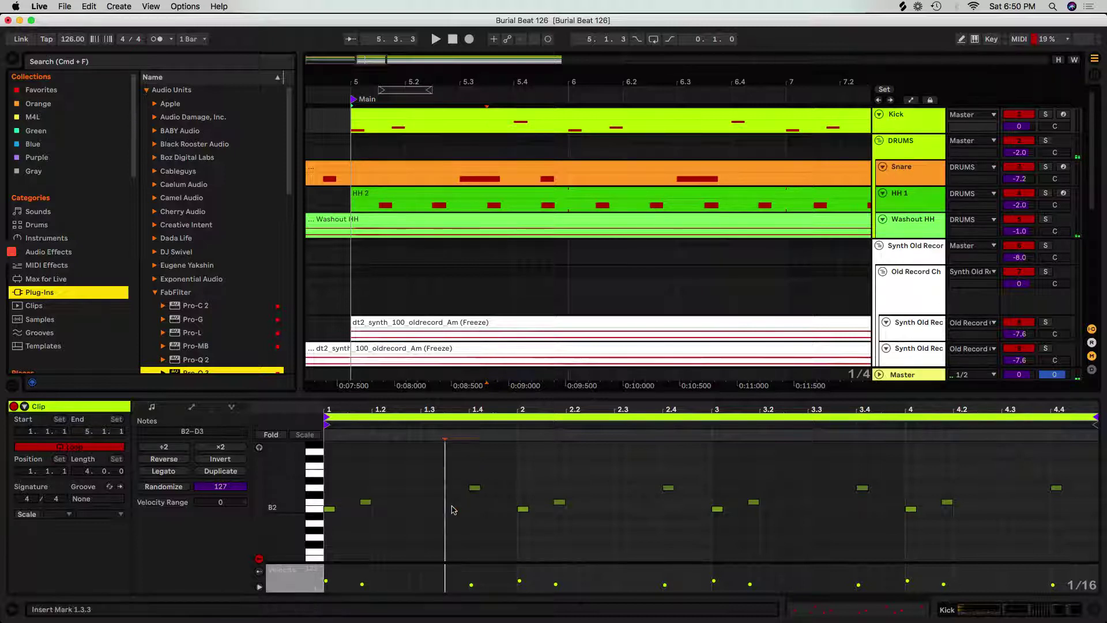
# Show the Snare track's devices and open its MIDI clip to examine the C3 notes.
pyautogui.click(474, 169)
pyautogui.doubleClick(902, 167)
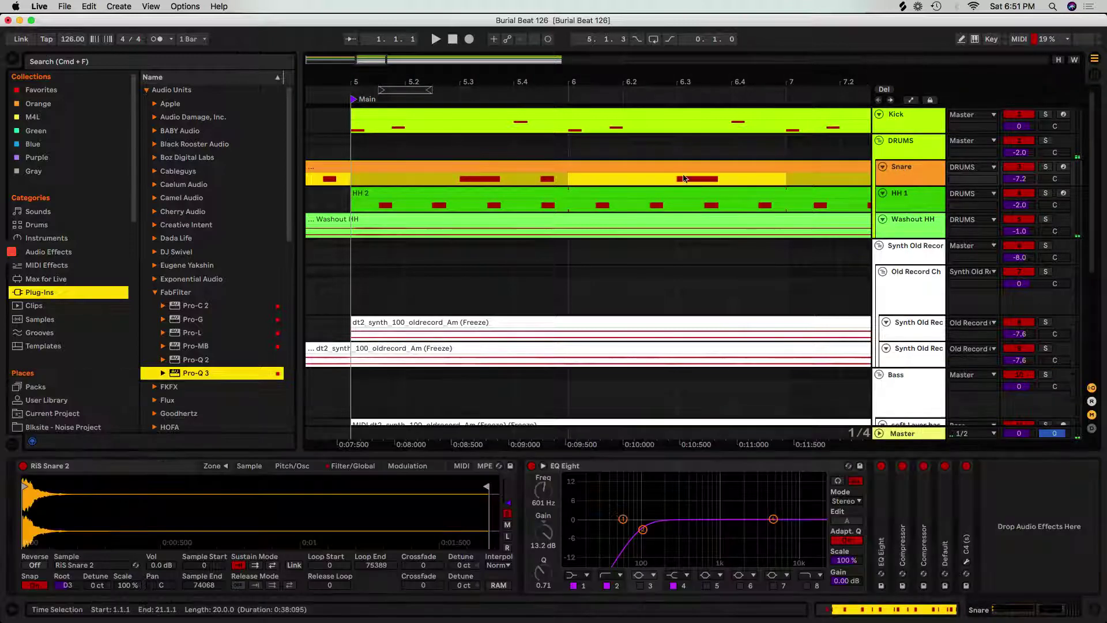
pyautogui.doubleClick(693, 179)
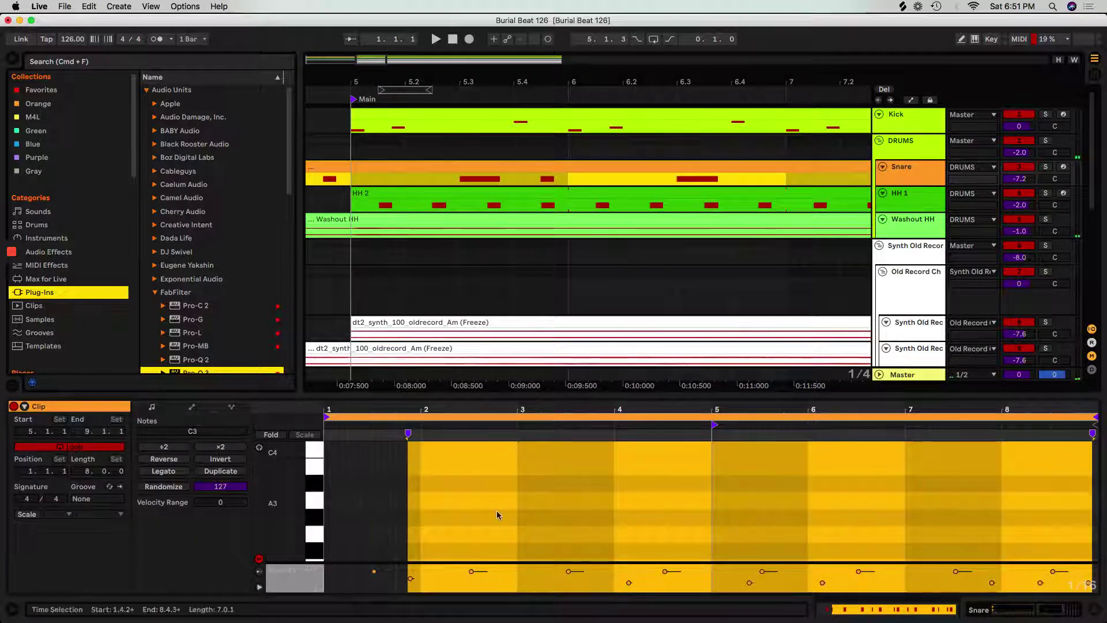
pyautogui.scroll(-5, 479, 508)
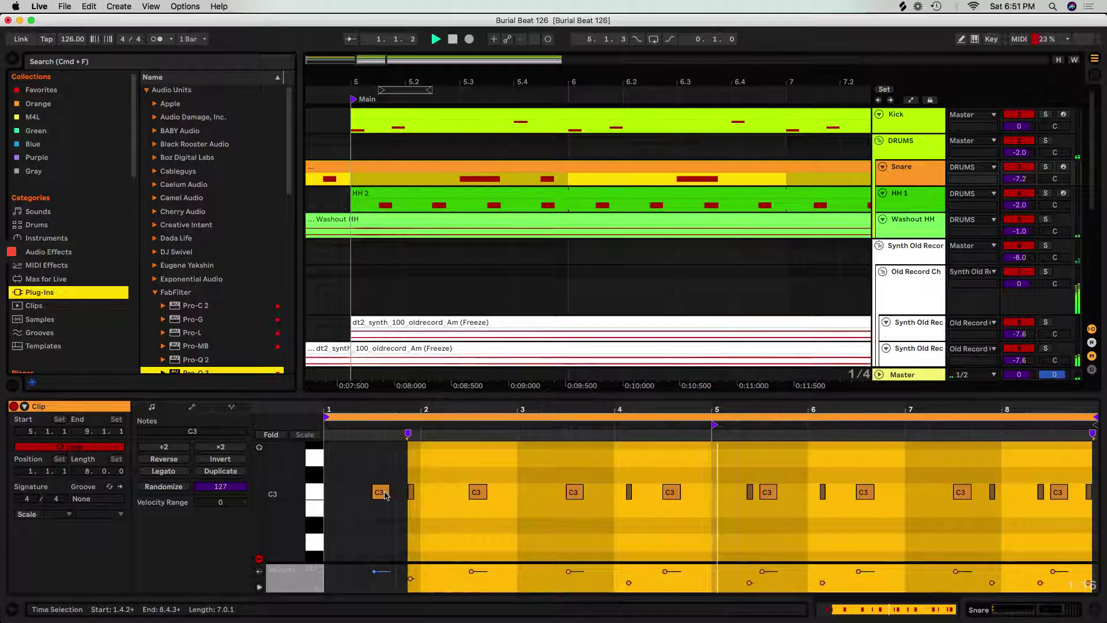
# Play the arrangement from 5.1.1 to hear the snare pattern, then stop playback.
pyautogui.press('space')
pyautogui.click(404, 168)
pyautogui.press('space')
pyautogui.press('space')
pyautogui.click(350, 149)
pyautogui.press('space')
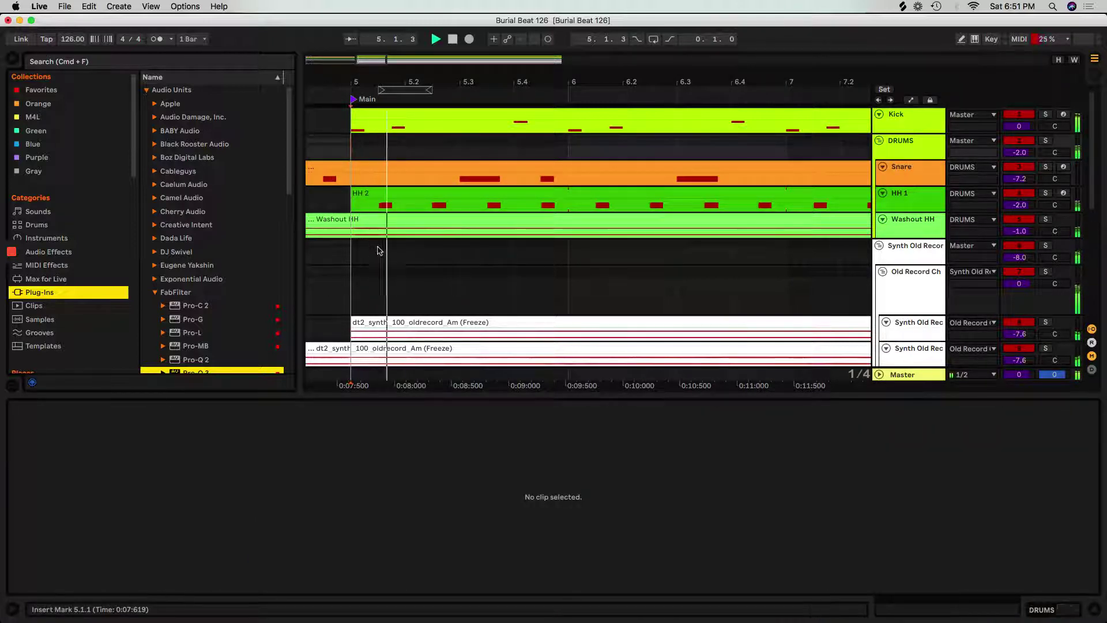
pyautogui.press('space')
# Lower the Snare clip's first note at 1.3.1 to B2 and play the arrangement from 5.1.1.
pyautogui.click(556, 165)
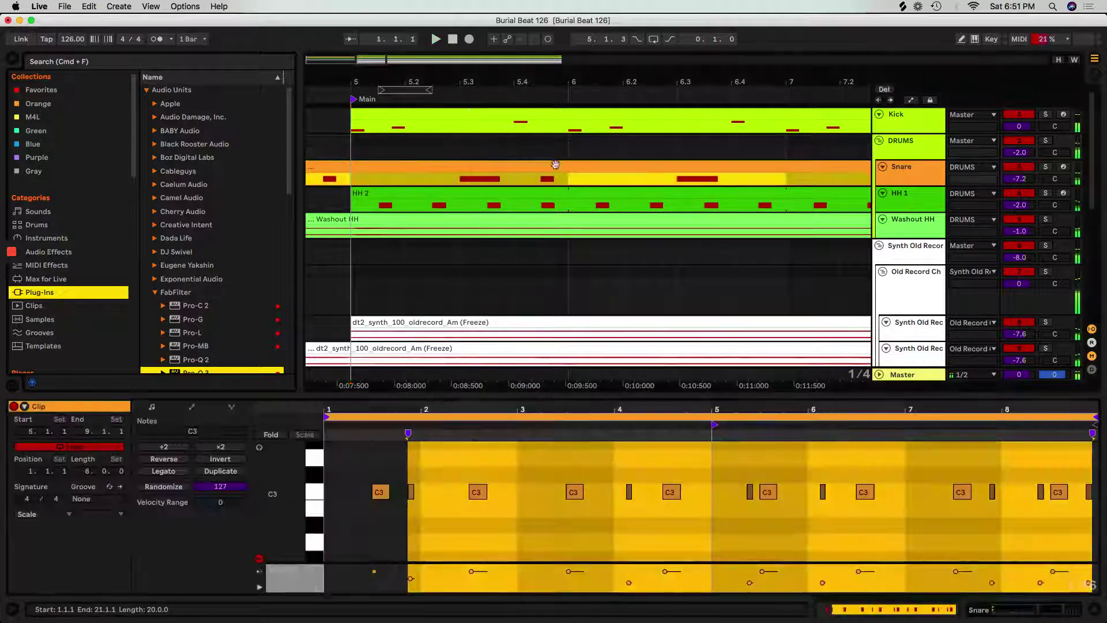
pyautogui.click(379, 493)
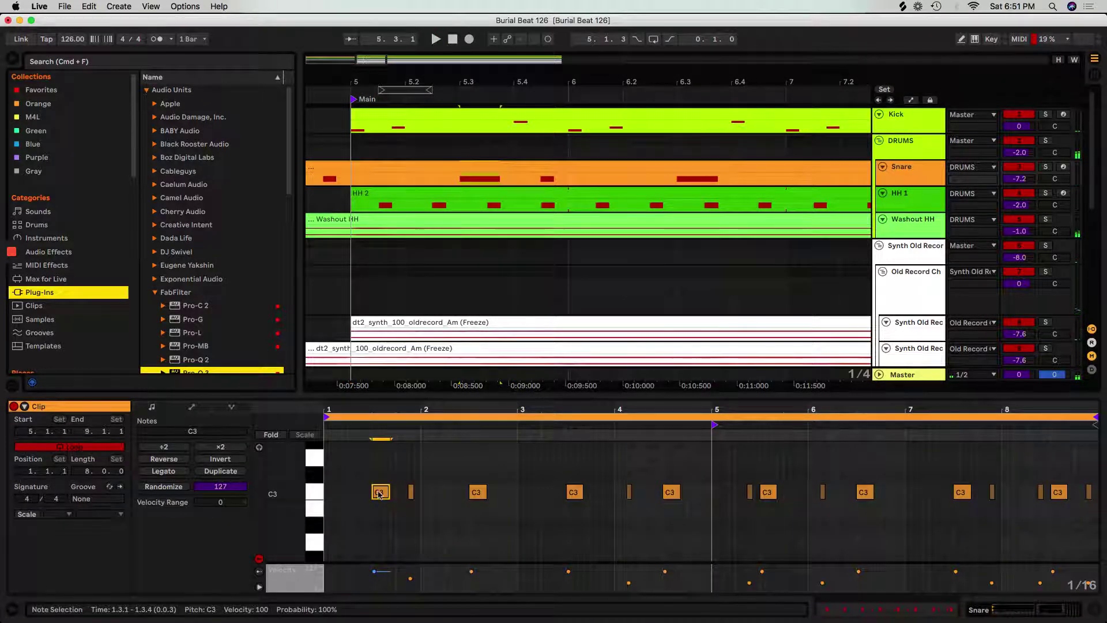
pyautogui.press('Down')
pyautogui.press('space')
pyautogui.click(353, 148)
pyautogui.press('space')
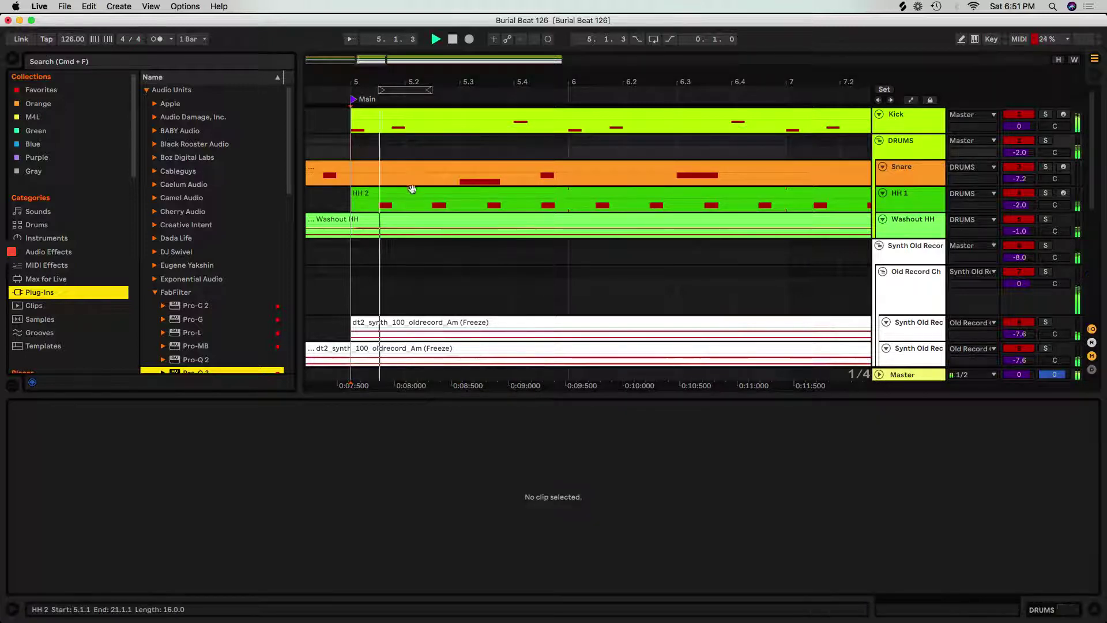
# Loop the arrangement over the full 20-bar Snare clip and lower its note at 3.3.1 to B2.
pyautogui.click(429, 167)
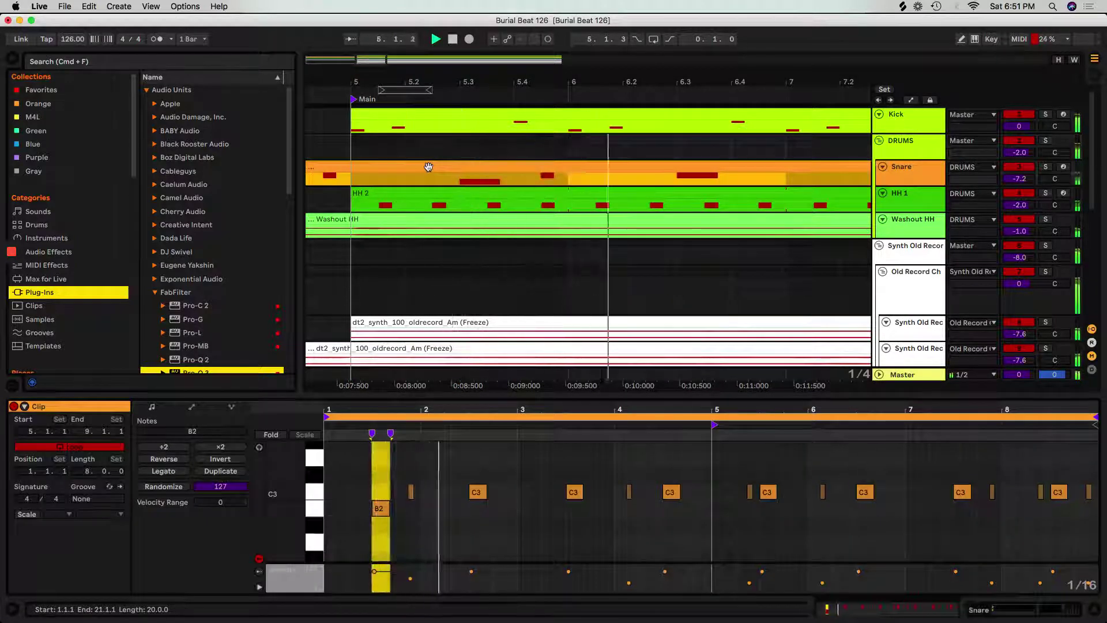
pyautogui.press('super+l')
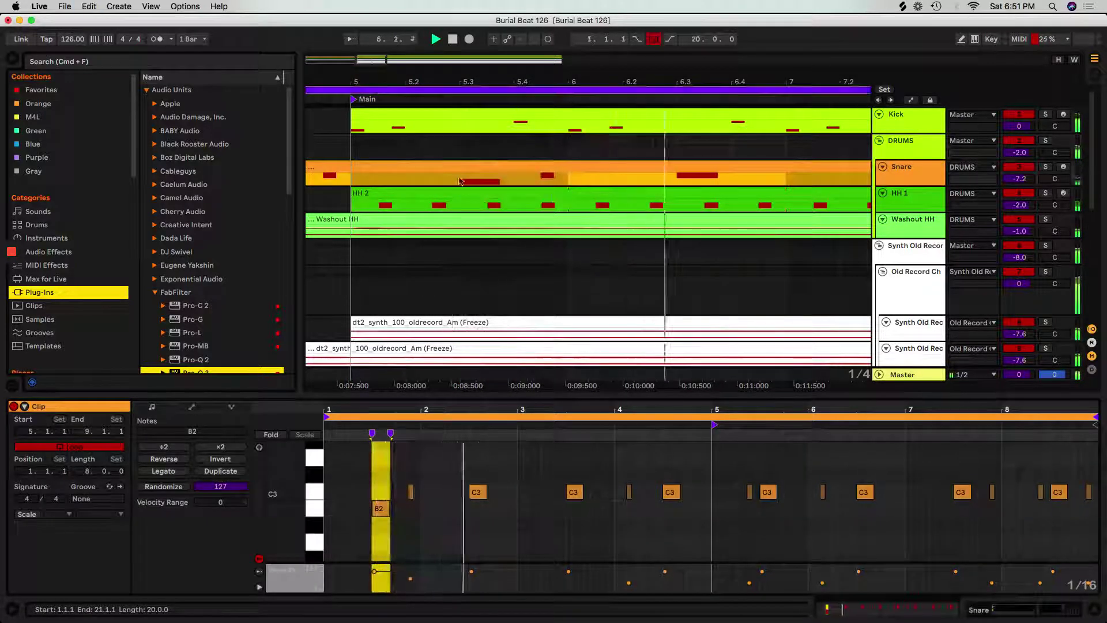
pyautogui.click(576, 495)
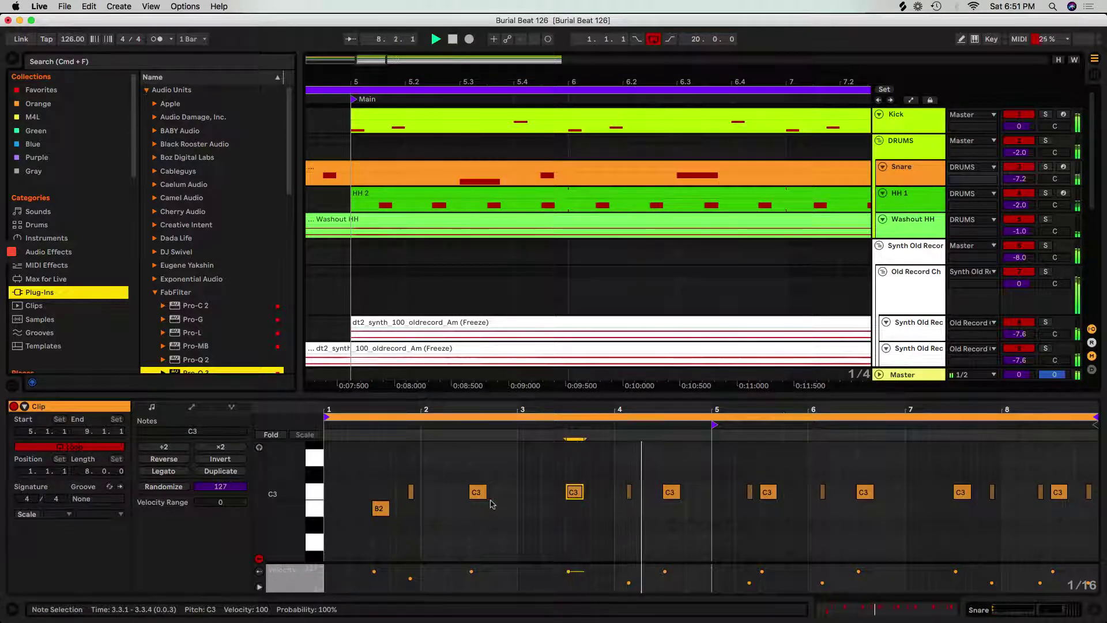
pyautogui.press('Down')
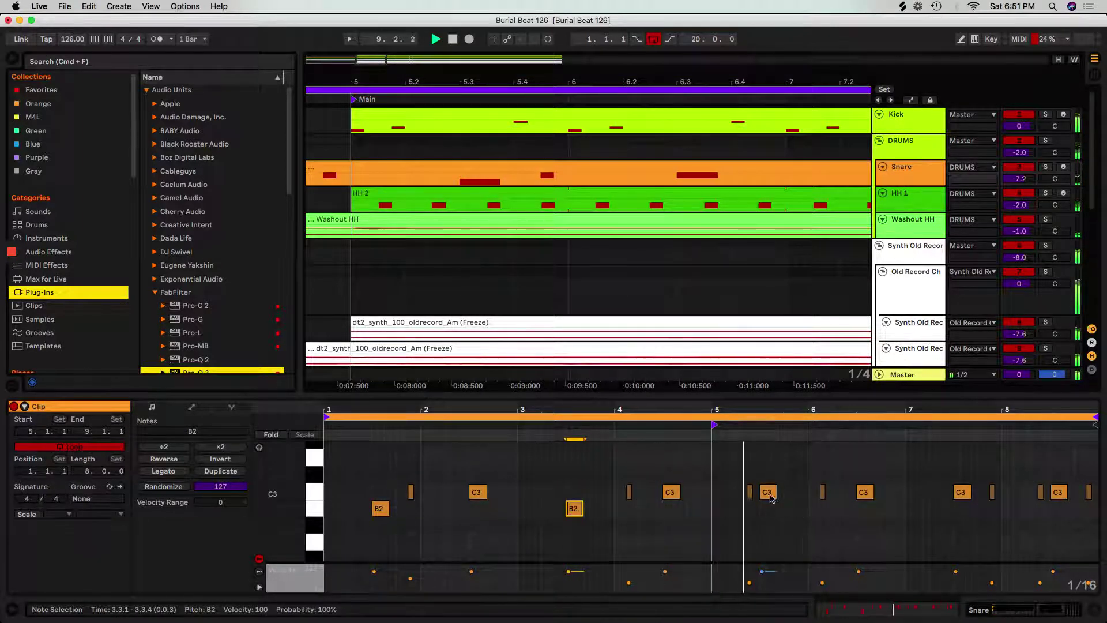
# Lower the Snare clip's notes at 6.3.1, 7.3.1 and 8.3.1 to B2.
pyautogui.click(863, 492)
pyautogui.press('Down')
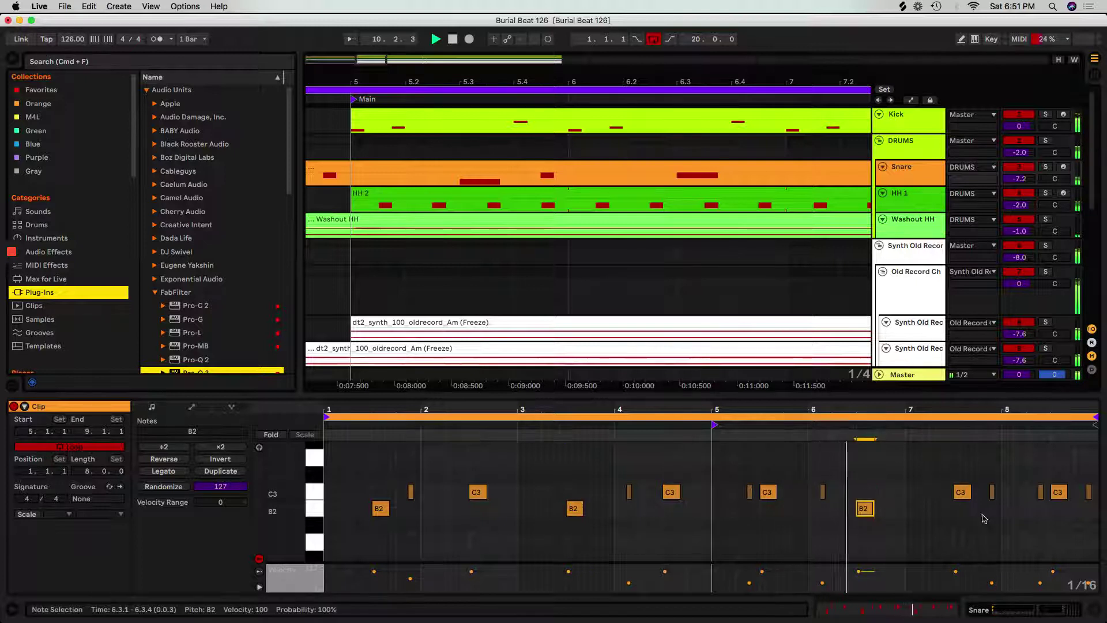
pyautogui.click(962, 493)
pyautogui.press('Down')
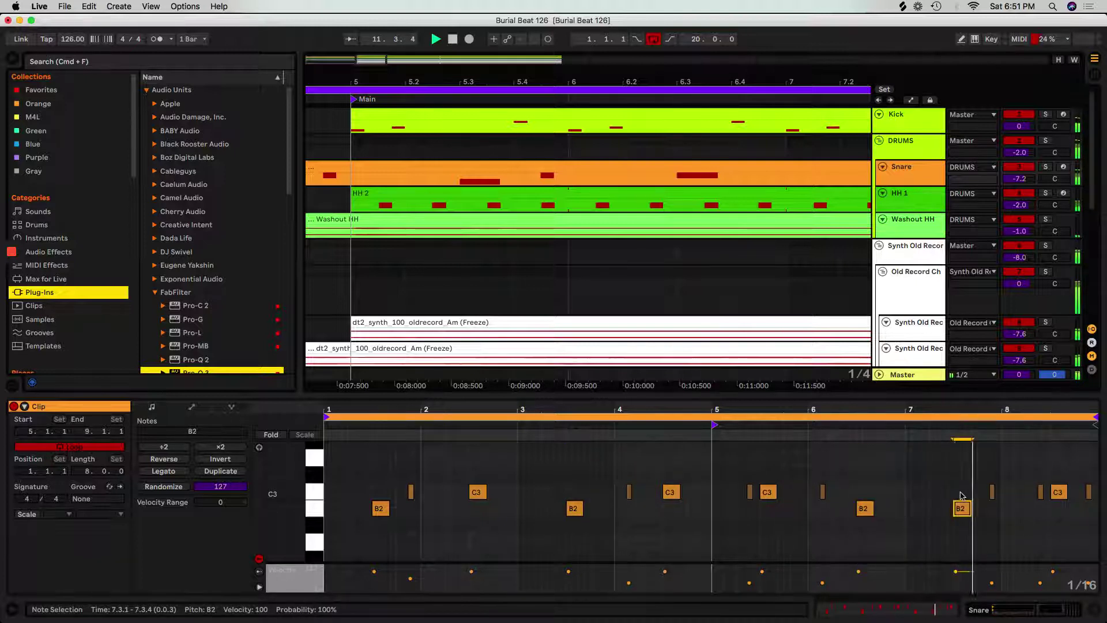
pyautogui.click(1059, 492)
pyautogui.press('Down')
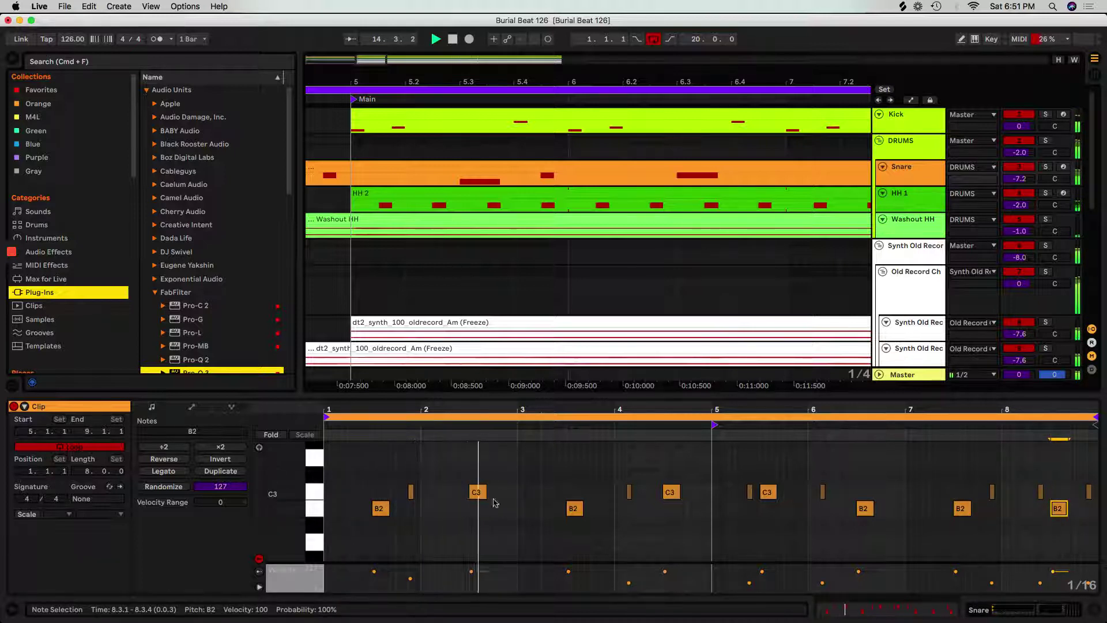
# Copy the Snare clip's C3 ghost note at 4.1.1 to the end of bar 3 and raise the copy to E3.
pyautogui.click(629, 492)
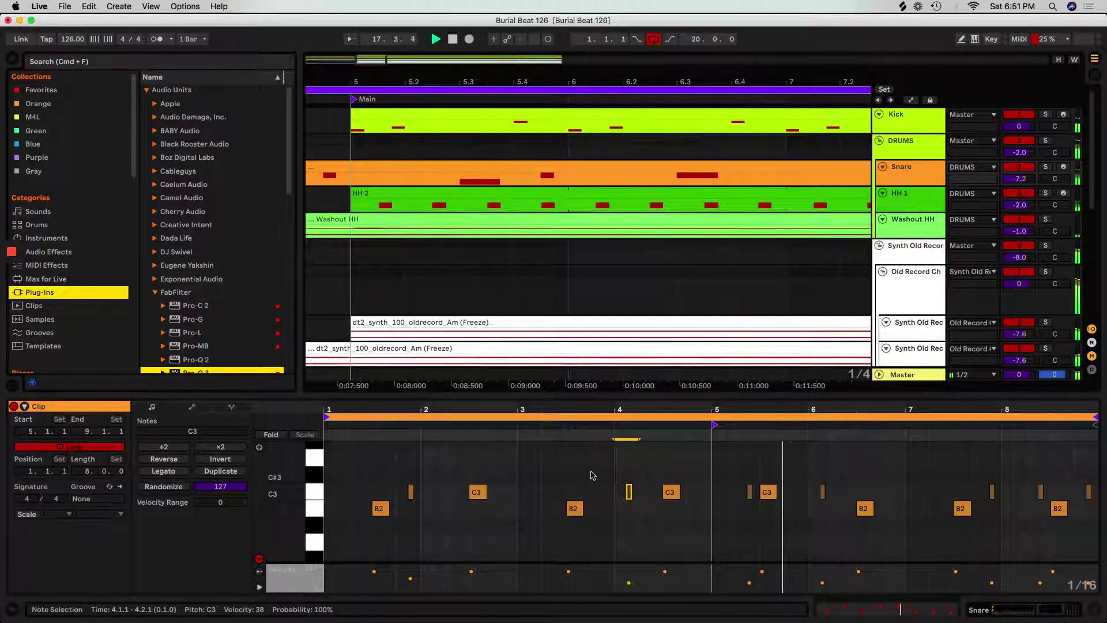
pyautogui.click(591, 495)
pyautogui.press('super+v')
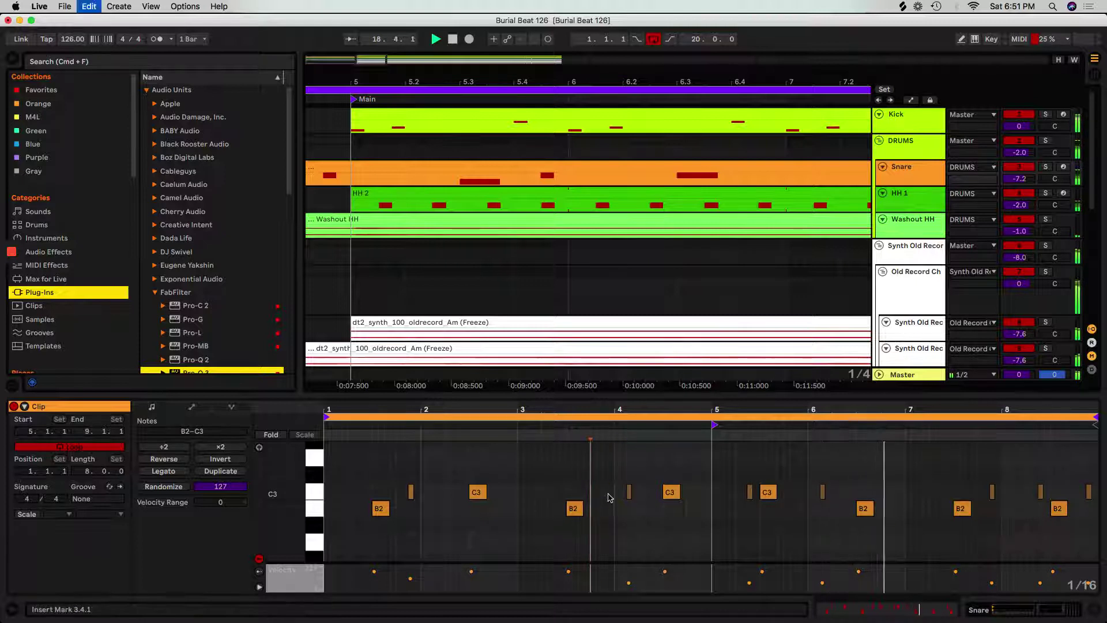
pyautogui.press('Up')
pyautogui.press('Up')
pyautogui.press('Up')
pyautogui.press('Up')
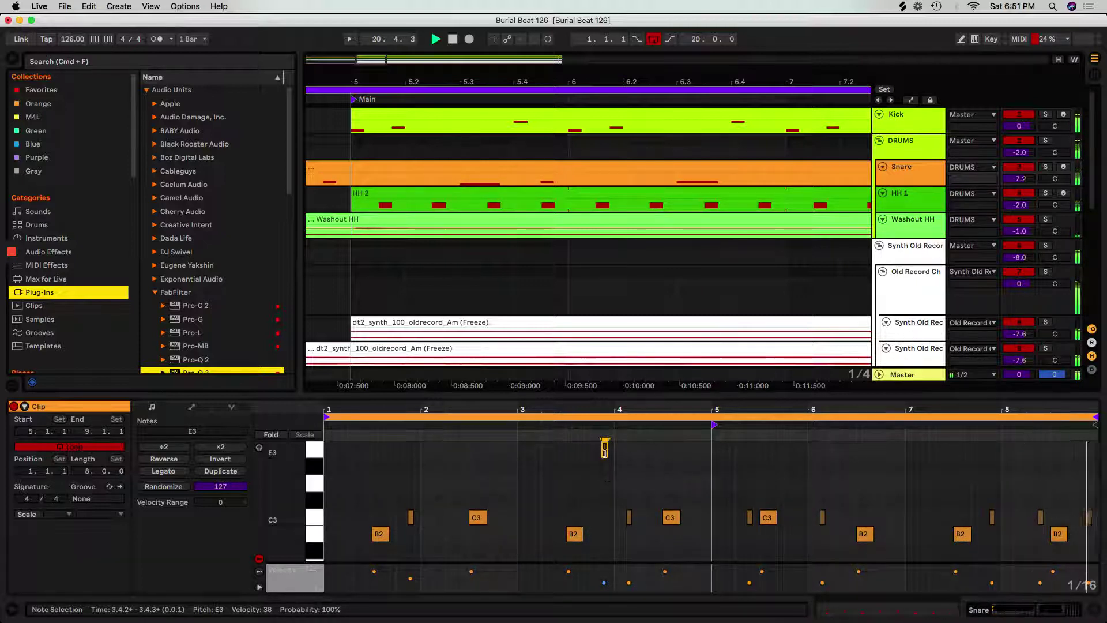
# Duplicate the E3 ghost note to the end of bar 4 and delete the one in bar 3.
pyautogui.moveTo(616, 456); pyautogui.dragTo(520, 458)
pyautogui.press('space')
pyautogui.press('super+d')
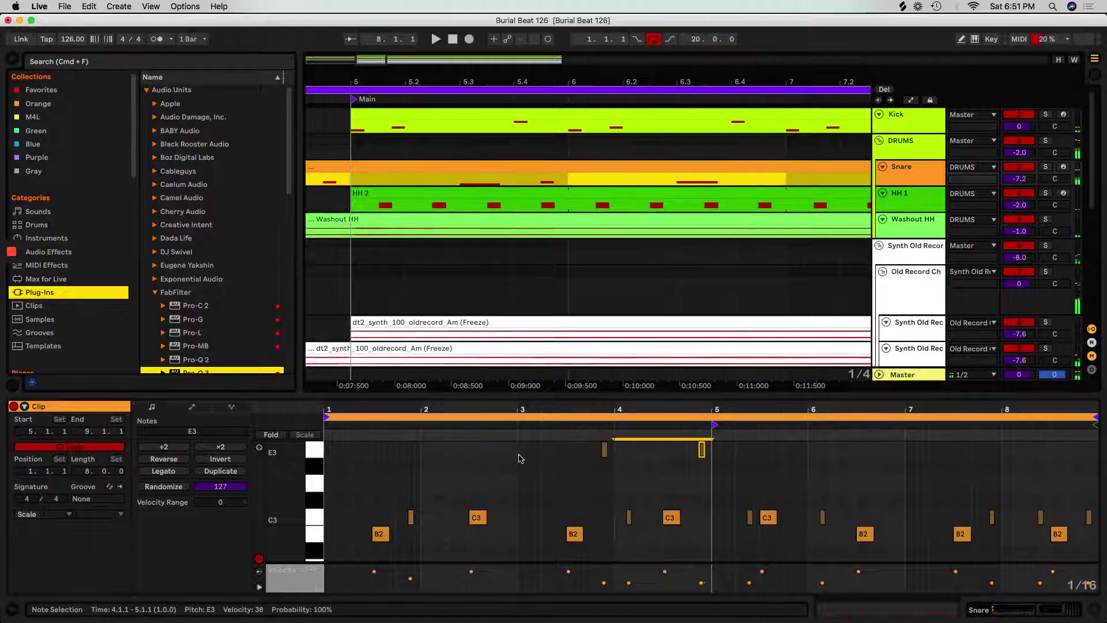
pyautogui.moveTo(631, 454); pyautogui.dragTo(542, 455)
pyautogui.press('Delete')
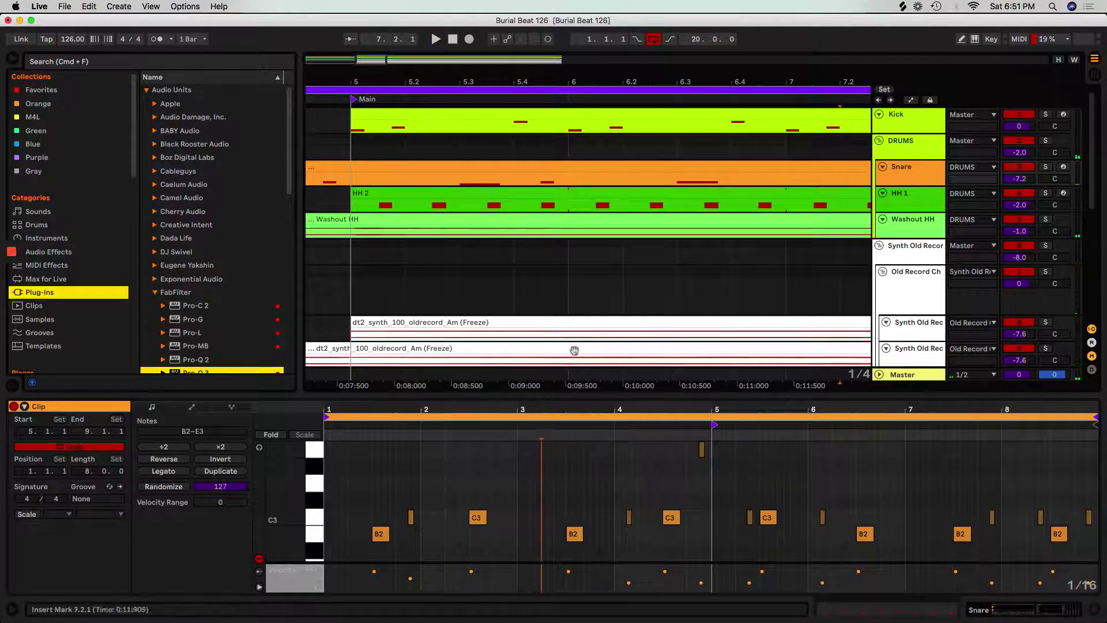
# Set the arrangement loop to 16 bars from 5.1.1 and play it.
pyautogui.click(501, 165)
pyautogui.moveTo(503, 82); pyautogui.dragTo(503, 22)
pyautogui.press('super+l')
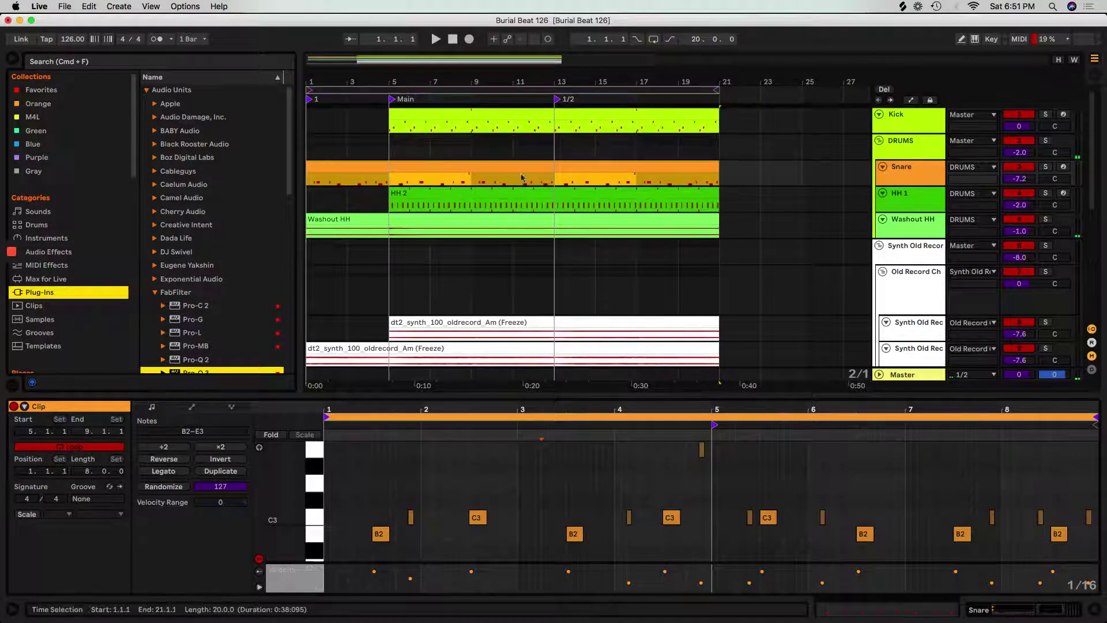
pyautogui.click(309, 91)
pyautogui.click(653, 39)
pyautogui.press('space')
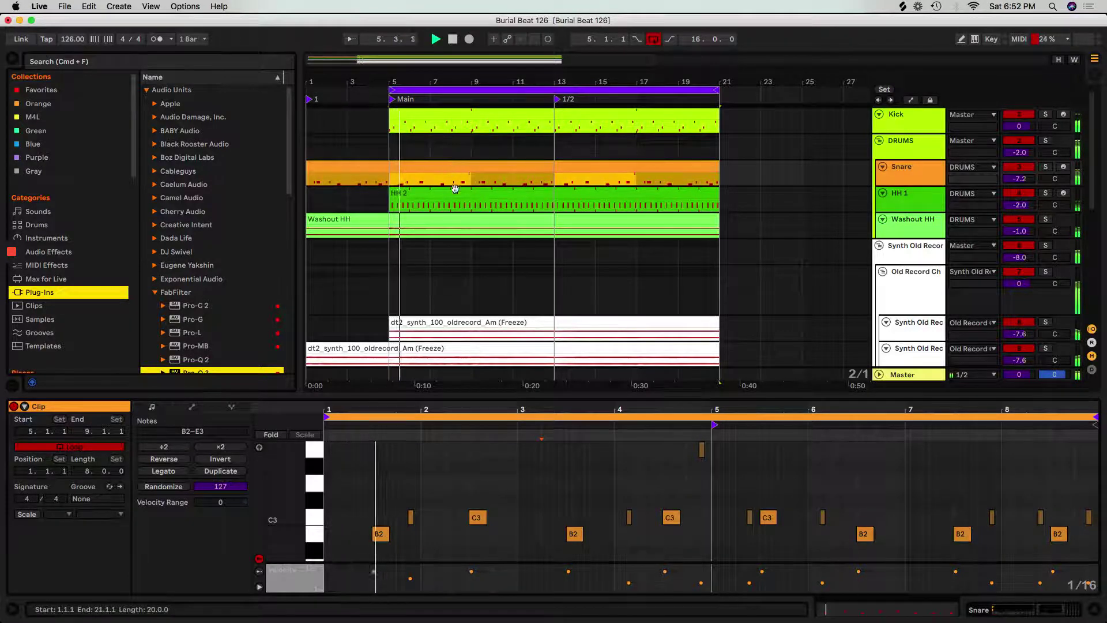
# Enlarge the note editor and duplicate the Snare clip's E3 ghost note from bar 4 to the end of bar 8.
pyautogui.scroll(-1, 517, 489)
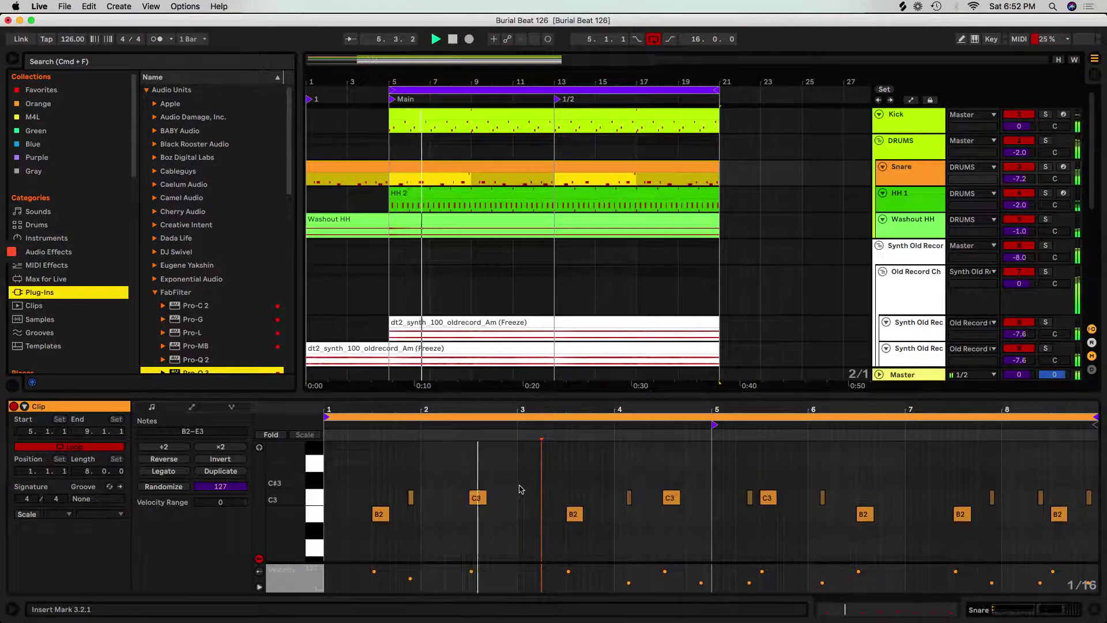
pyautogui.moveTo(516, 396); pyautogui.dragTo(517, 310)
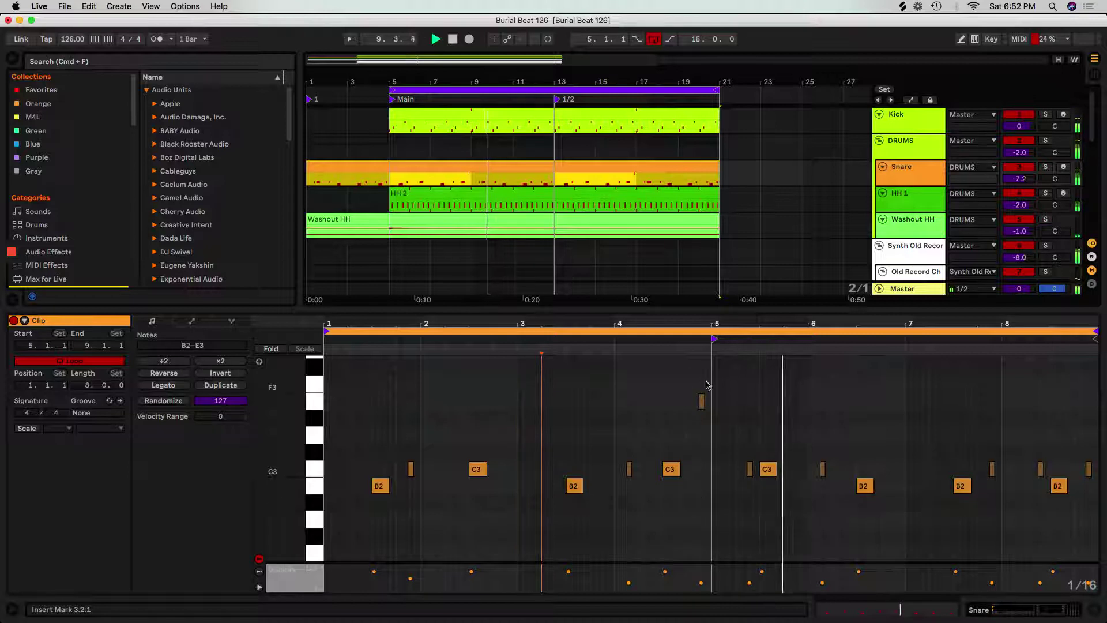
pyautogui.moveTo(701, 401); pyautogui.dragTo(328, 407)
pyautogui.press('super+d')
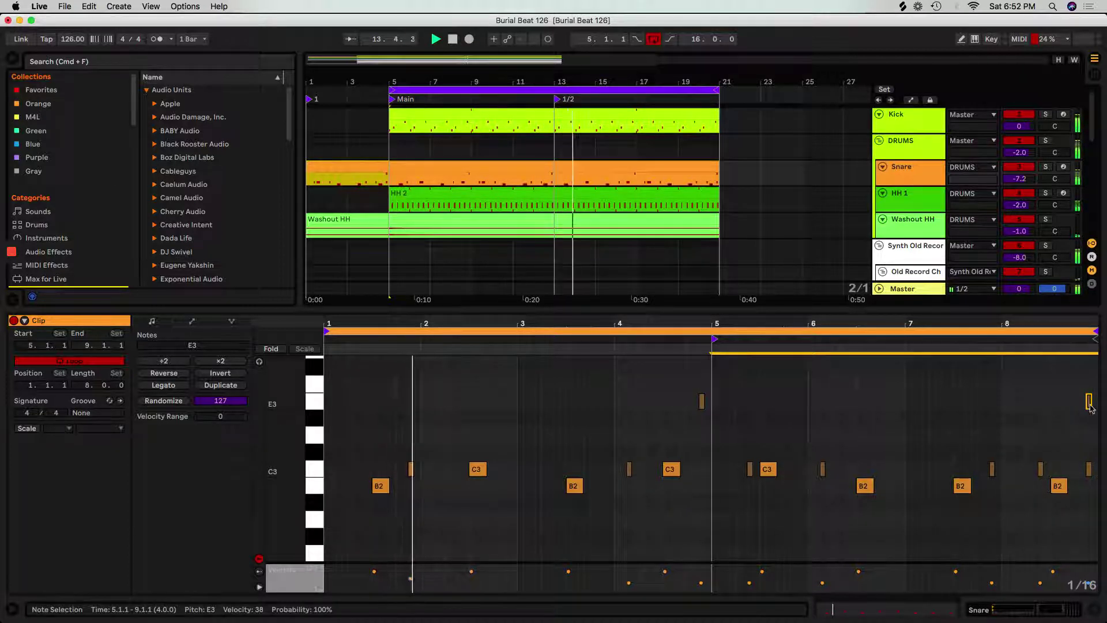
# Move the Snare clip's last C3 ghost note to 8.4.2, turn the grid off and nudge the note slightly late.
pyautogui.click(1089, 469)
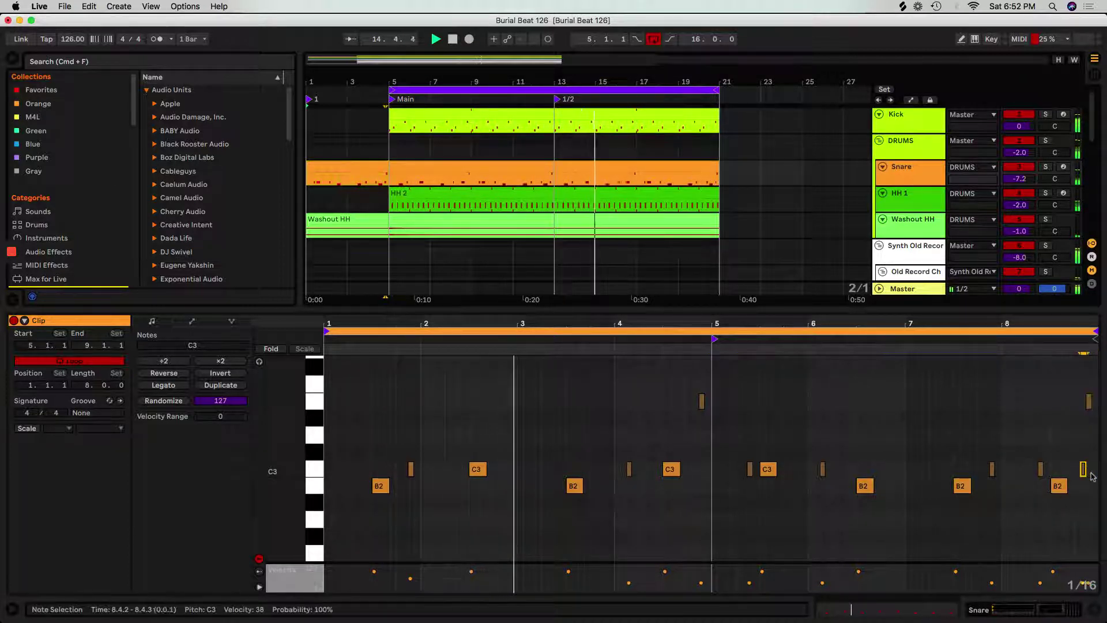
pyautogui.press('z')
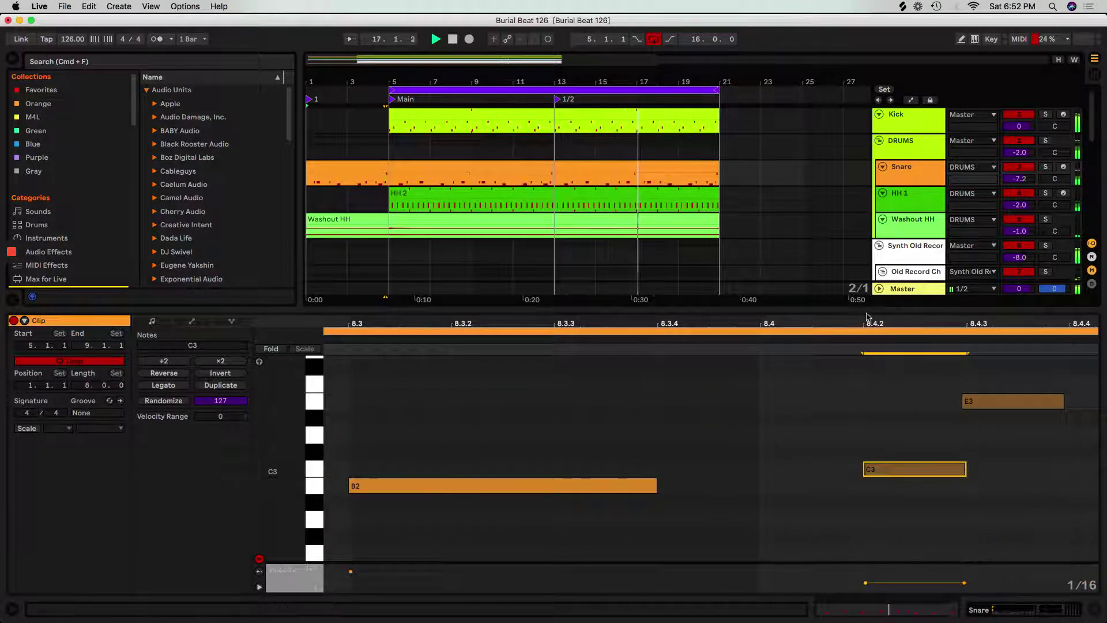
pyautogui.moveTo(867, 324); pyautogui.dragTo(887, 434)
pyautogui.press('super+4')
pyautogui.moveTo(882, 469); pyautogui.dragTo(915, 484)
pyautogui.moveTo(888, 325); pyautogui.dragTo(1081, 325)
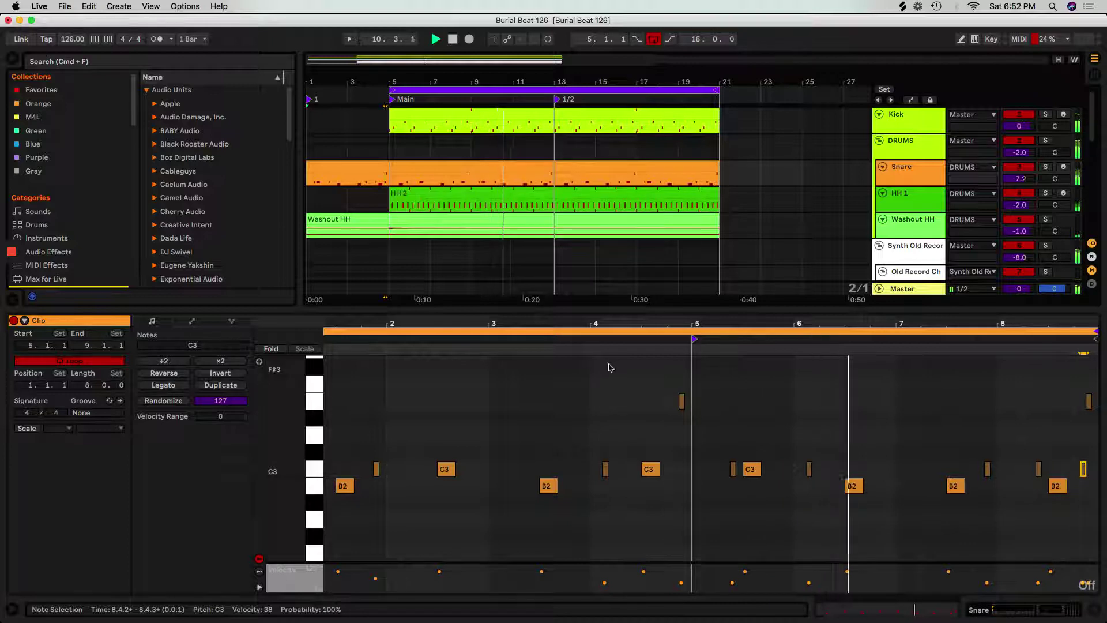
# In the HH 2 clip, set the first note to A3, the second to D4 and the last to B3.
pyautogui.click(438, 190)
pyautogui.moveTo(456, 464); pyautogui.dragTo(456, 510)
pyautogui.click(641, 459)
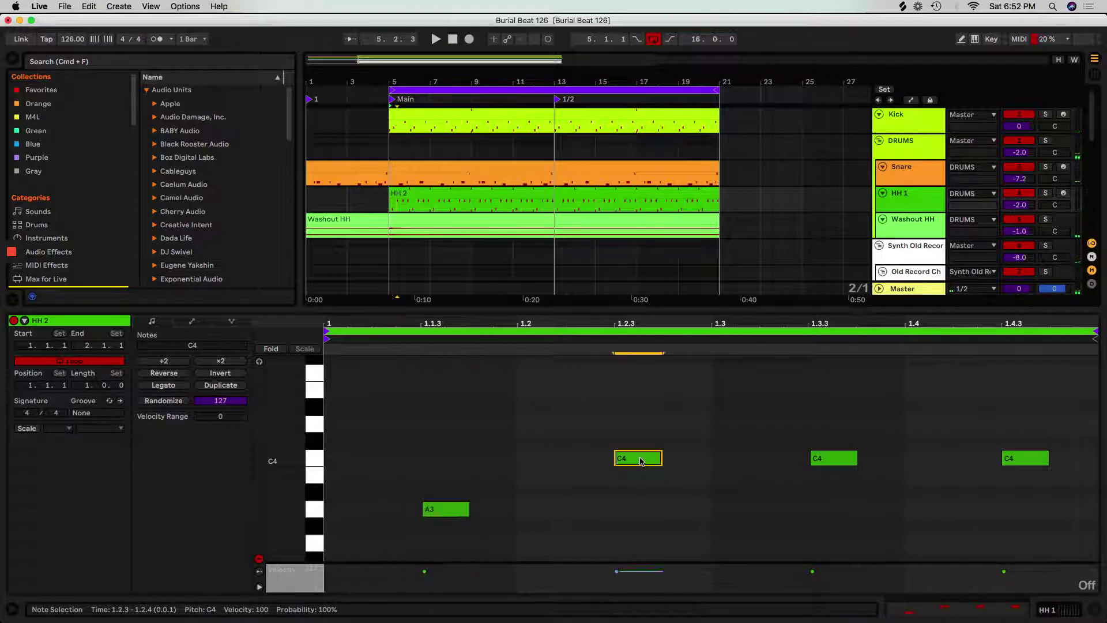
pyautogui.moveTo(642, 460); pyautogui.dragTo(641, 427)
pyautogui.click(823, 465)
pyautogui.click(1007, 463)
pyautogui.press('Down')
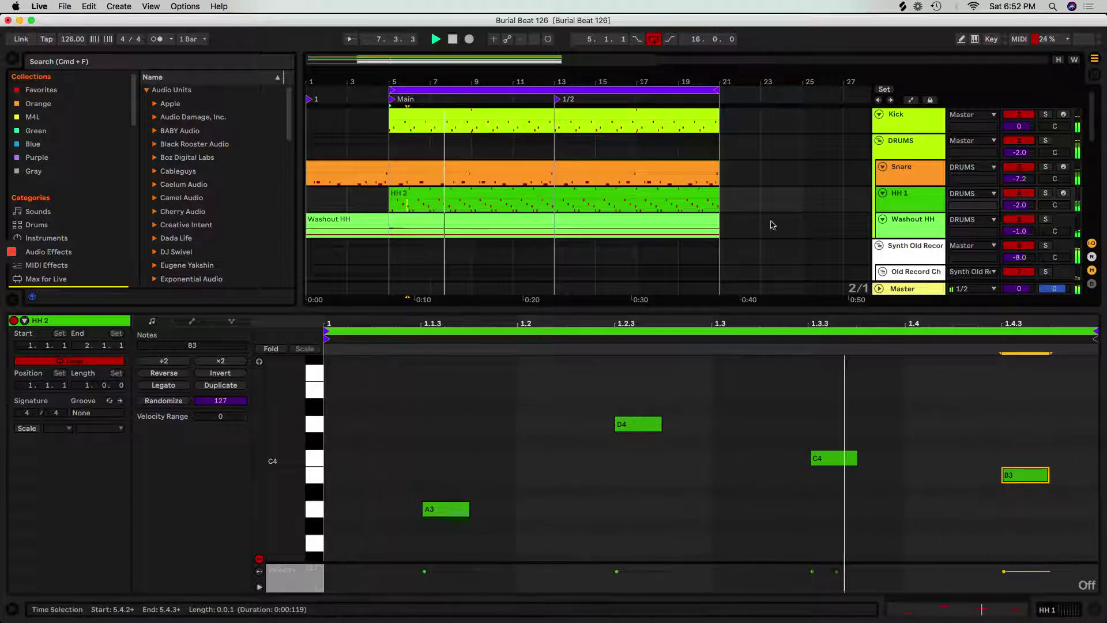
# Lower the HH 2 note at 1.2.3 to B3 and raise the one at 1.3.3 to D4.
pyautogui.scroll(-1, 583, 277)
pyautogui.press('space')
pyautogui.click(651, 425)
pyautogui.press('Down')
pyautogui.press('Down')
pyautogui.press('Down')
pyautogui.click(822, 458)
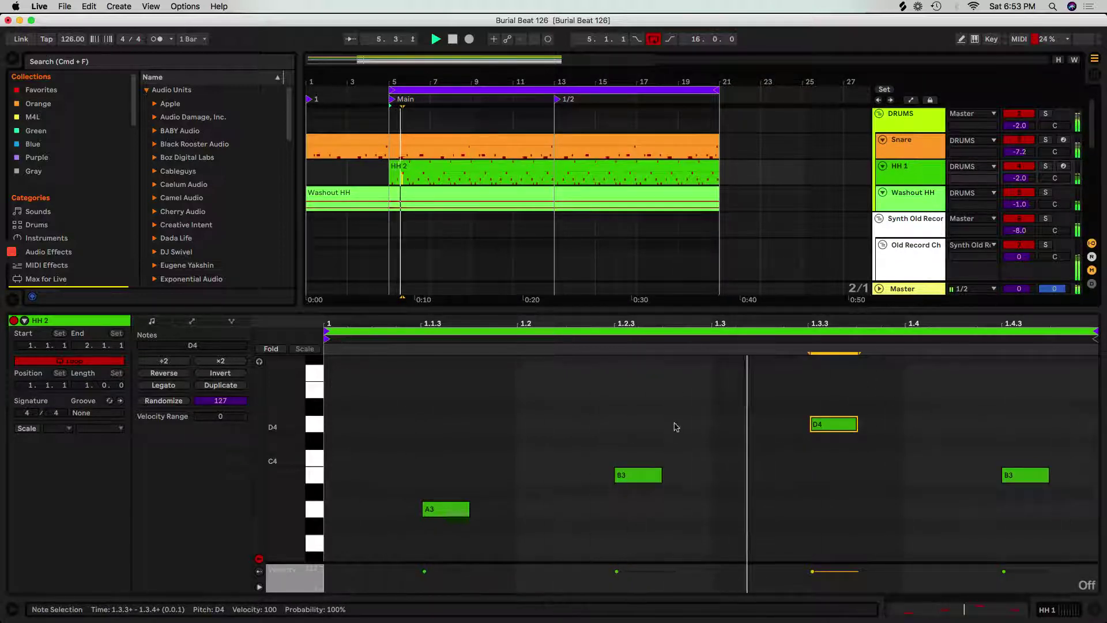
# Lower the HH 2 note at 1.3.3 to C4 and hide the note editor to show the full arrangement.
pyautogui.doubleClick(573, 308)
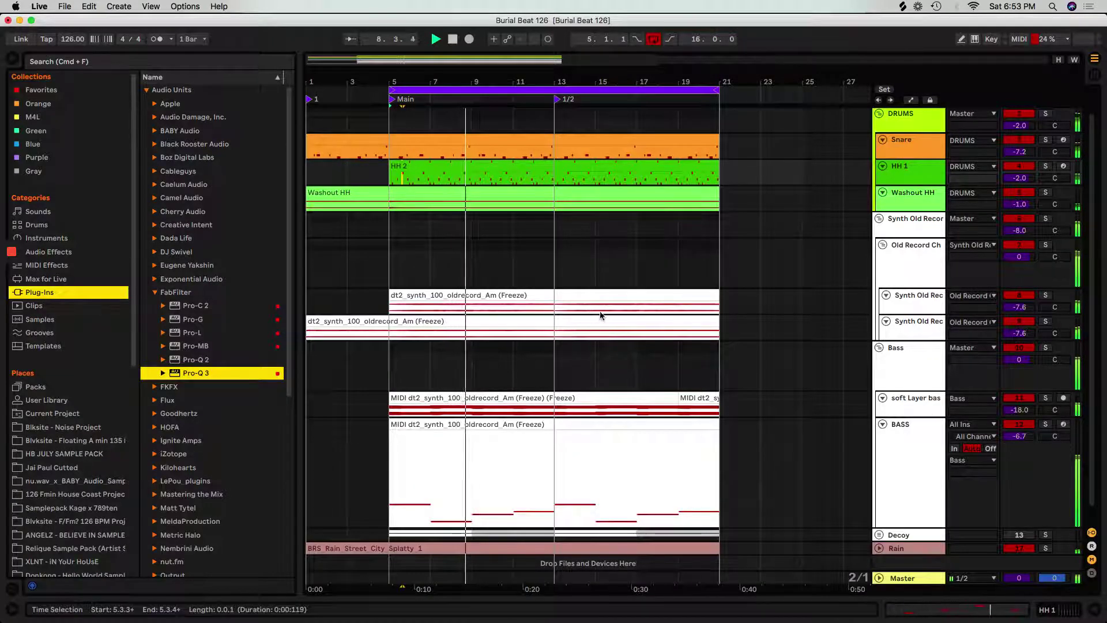
pyautogui.doubleClick(677, 166)
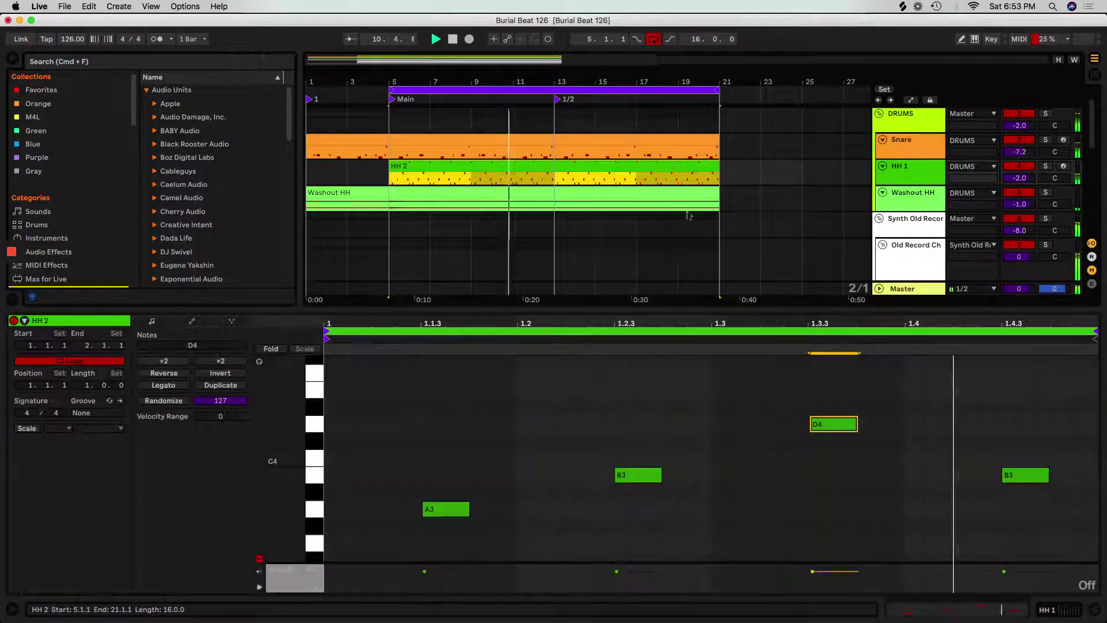
pyautogui.click(827, 426)
pyautogui.press('Down')
pyautogui.press('Down')
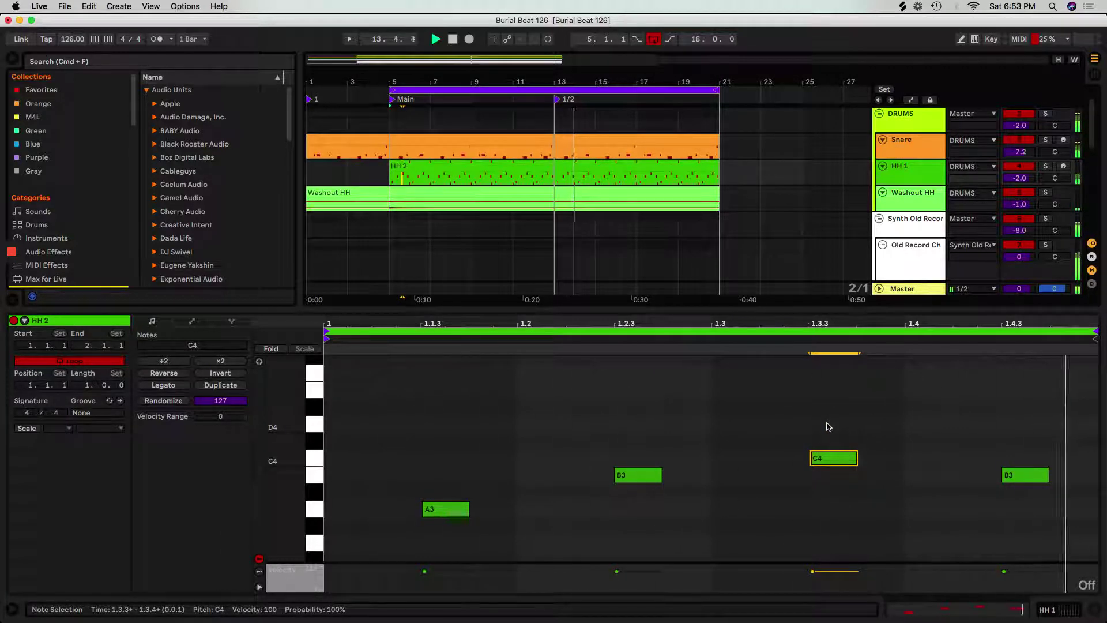
pyautogui.doubleClick(613, 309)
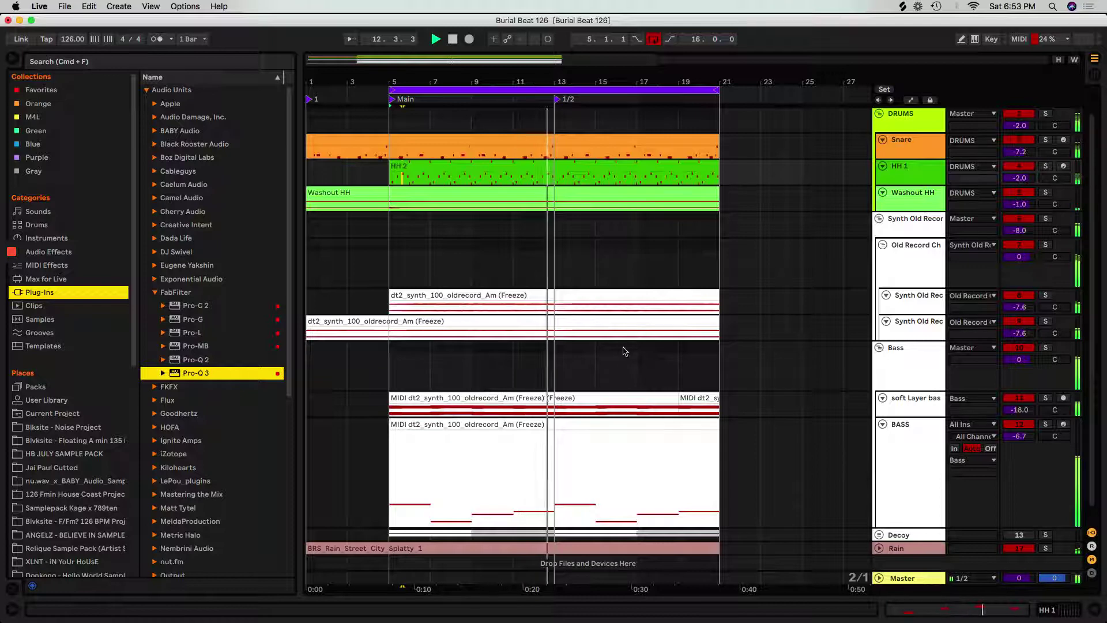
# Unfold the Decoy group and play the arrangement from 1.1.1.
pyautogui.scroll(-1, 646, 359)
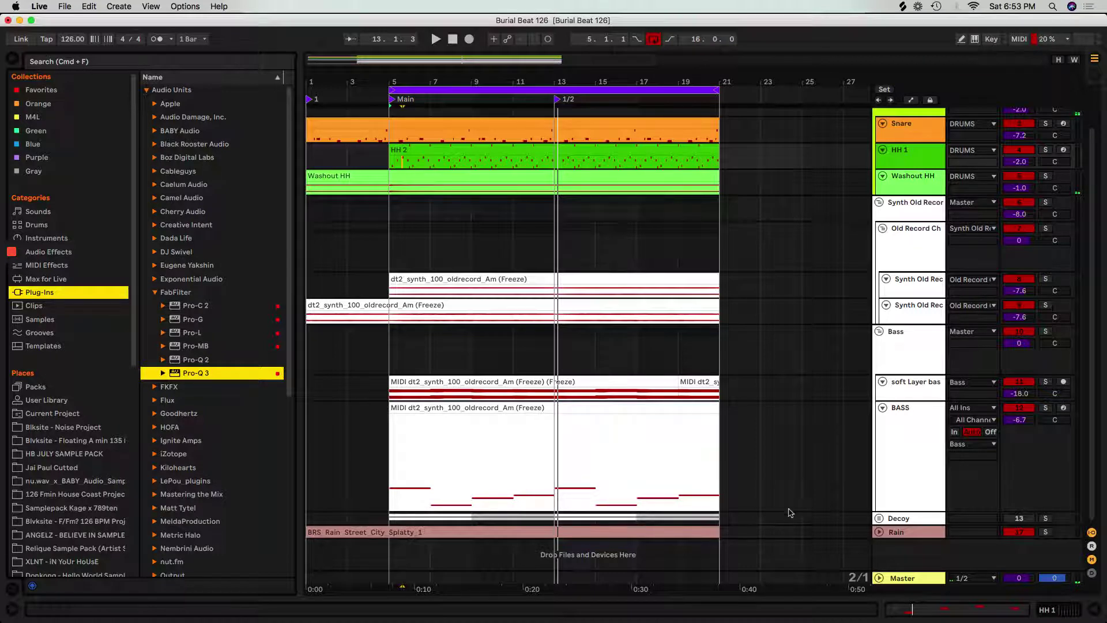
pyautogui.click(877, 516)
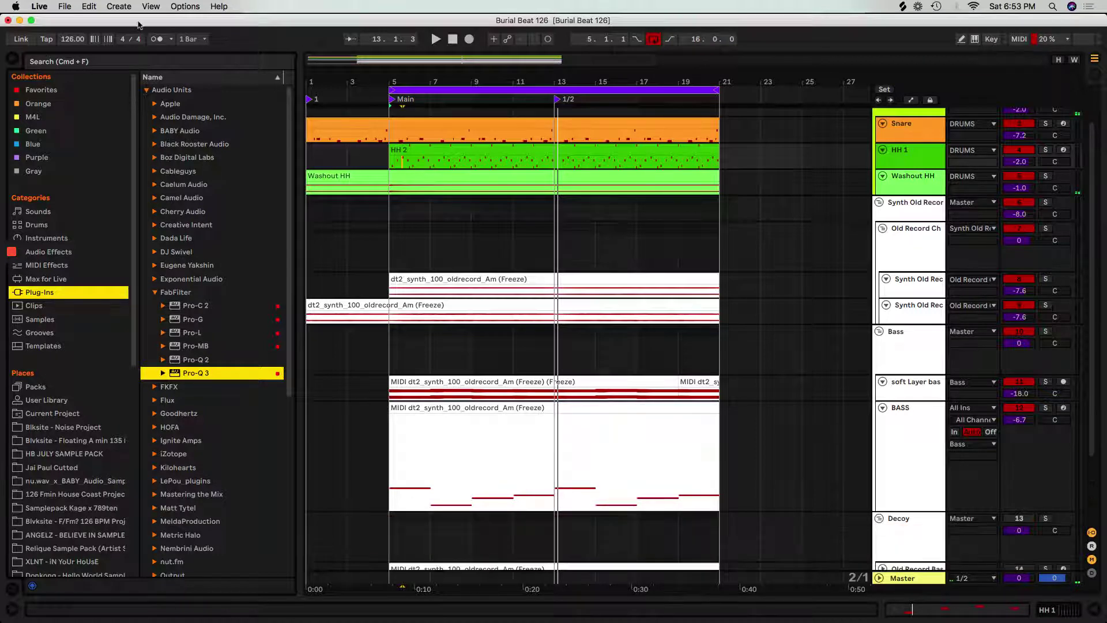
pyautogui.press('space')
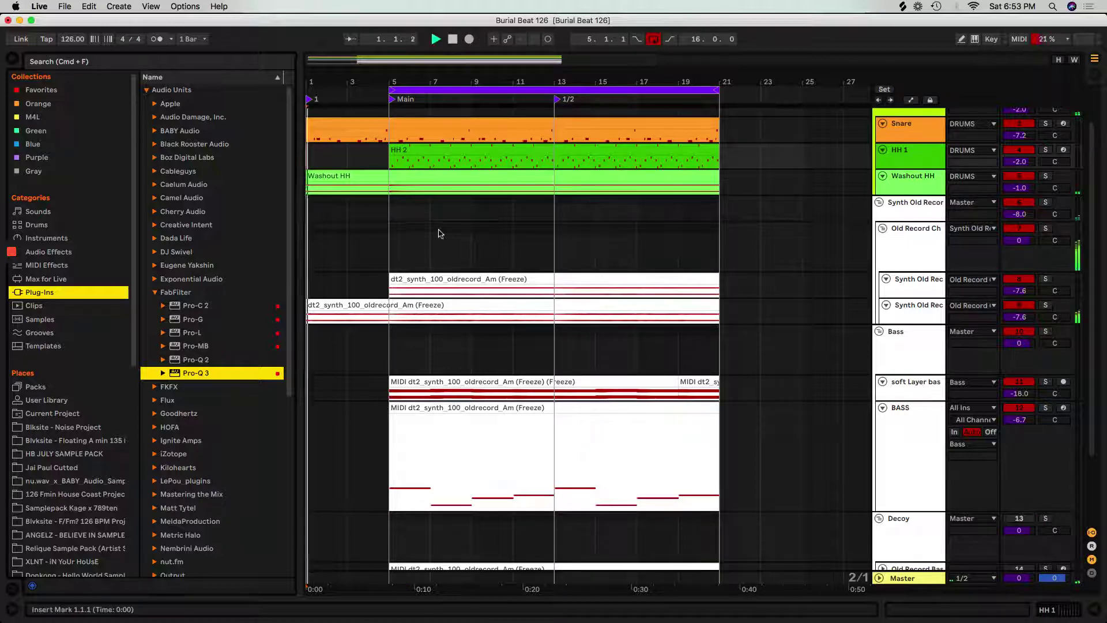
# Duplicate the looped 16-bar section across all tracks and extend the loop to 36 bars.
pyautogui.click(452, 89)
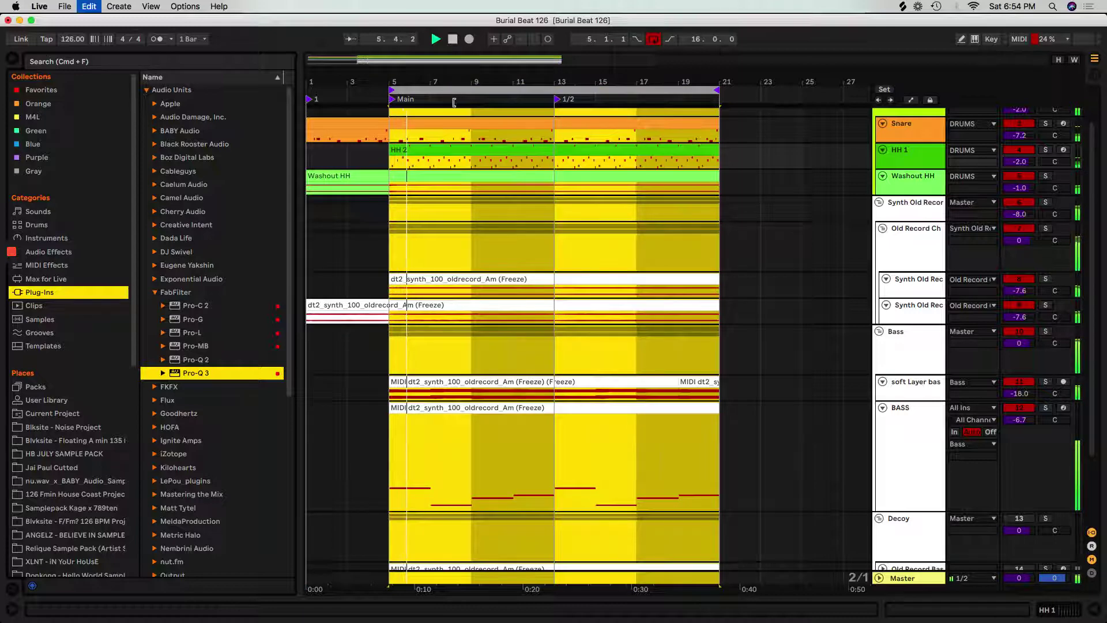
pyautogui.press('super+d')
pyautogui.moveTo(436, 77); pyautogui.dragTo(436, 40)
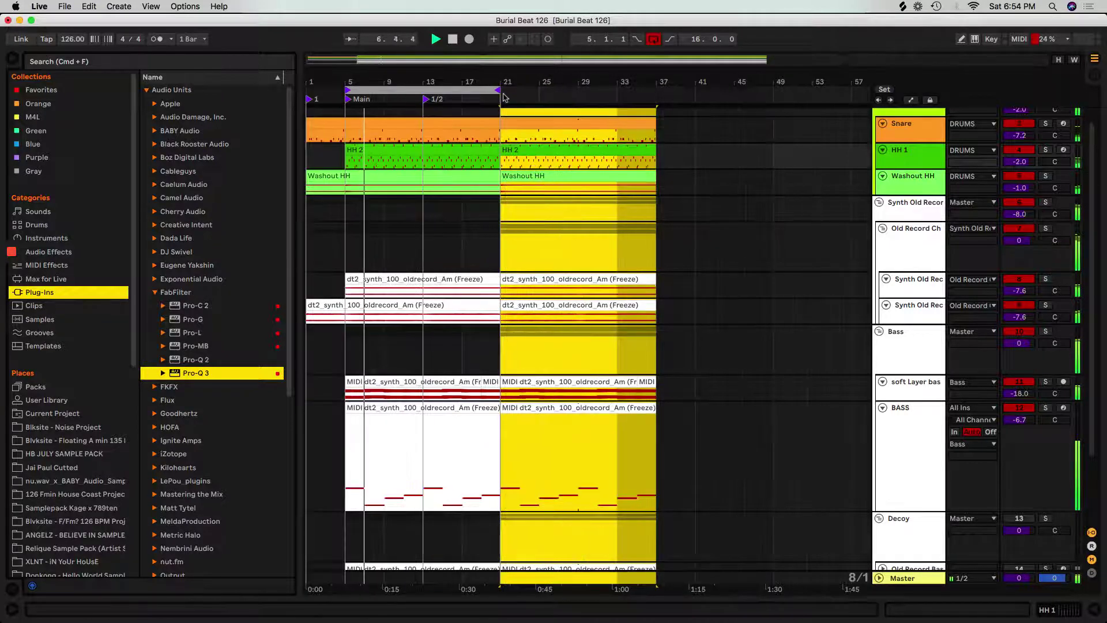
pyautogui.moveTo(498, 90); pyautogui.dragTo(660, 124)
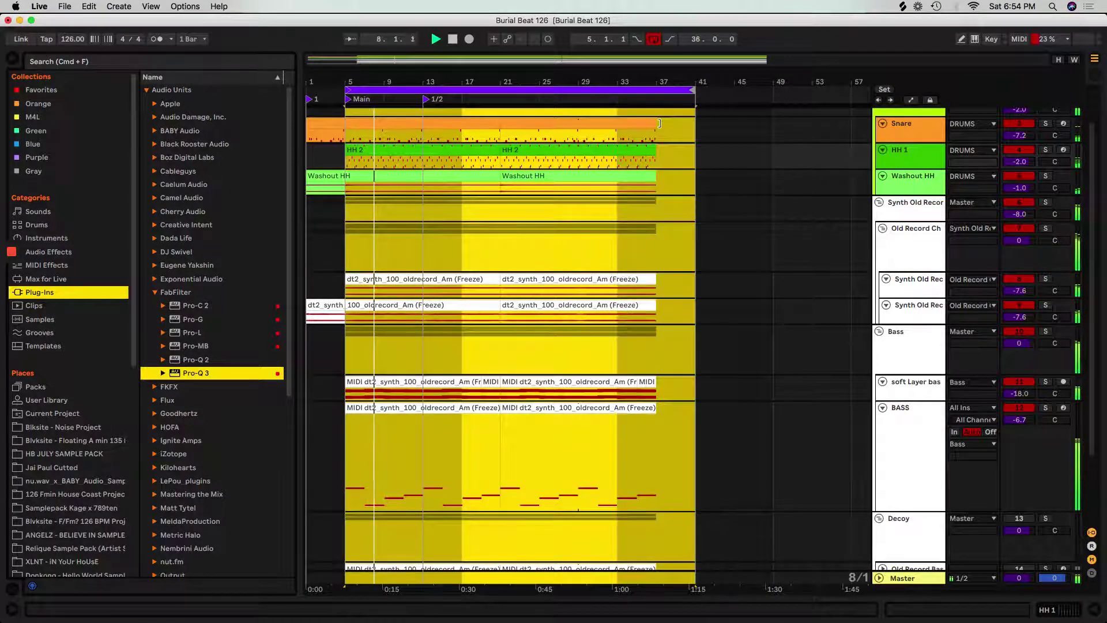
pyautogui.click(703, 347)
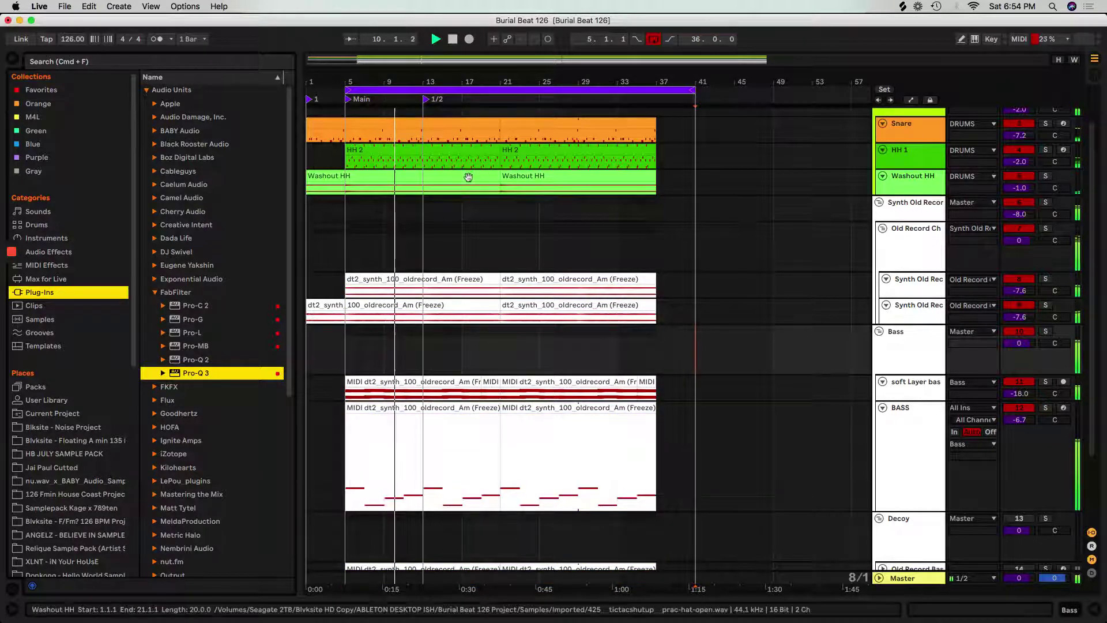
# Try deactivating the Kick from 20.3.1 to 21.3.1 and the Snare from 20.3.1 to 21.1.1.
pyautogui.scroll(2, 534, 290)
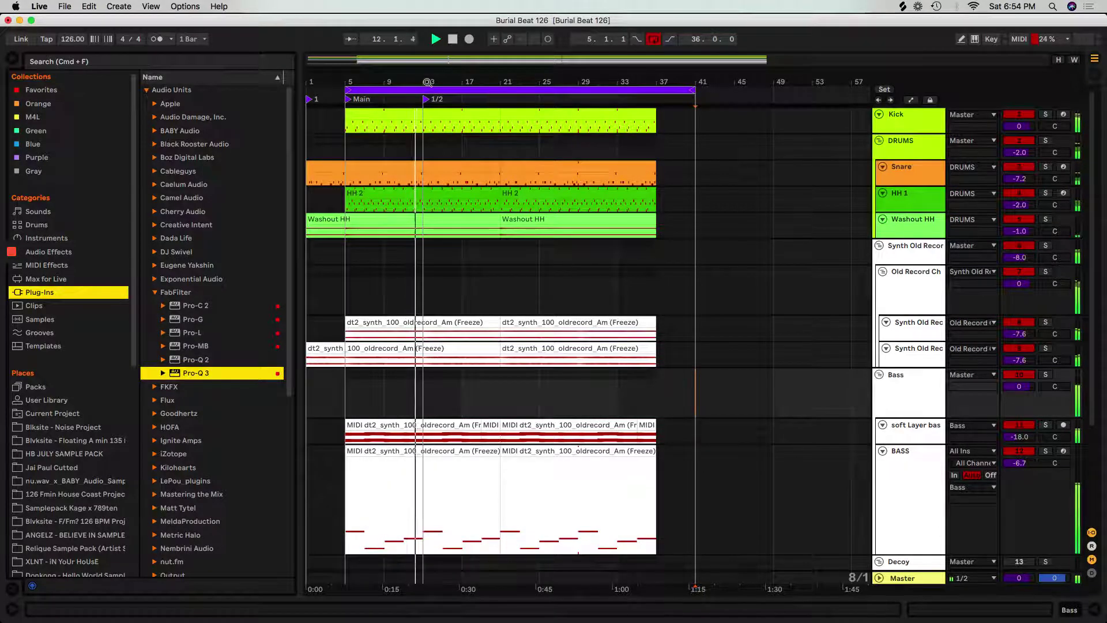
pyautogui.moveTo(507, 76); pyautogui.dragTo(478, 95)
pyautogui.moveTo(374, 128); pyautogui.dragTo(458, 128)
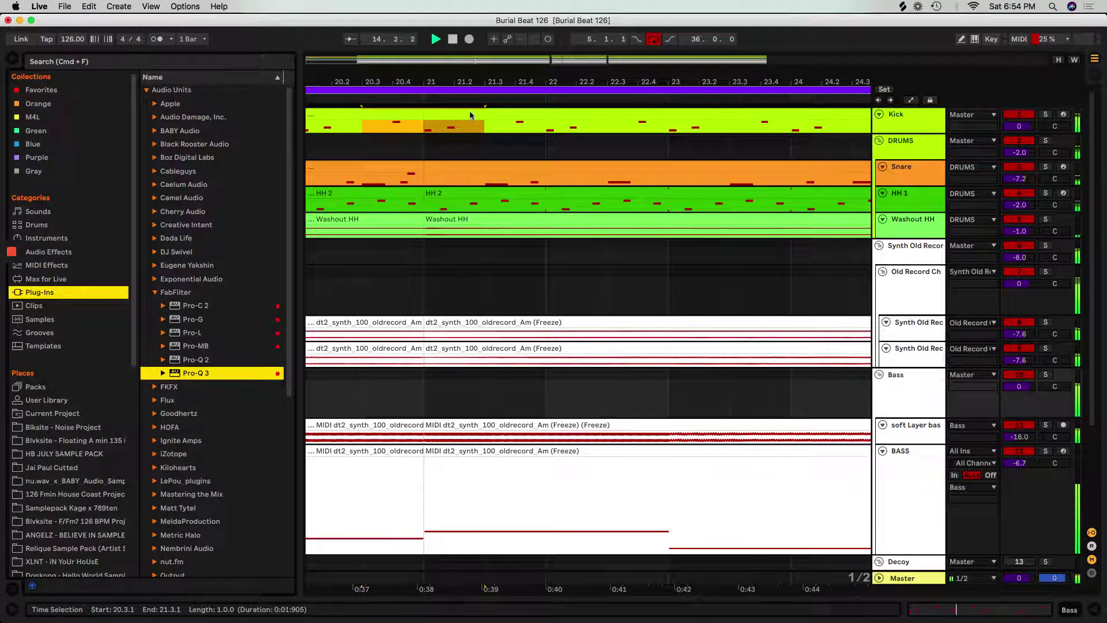
pyautogui.press('Delete')
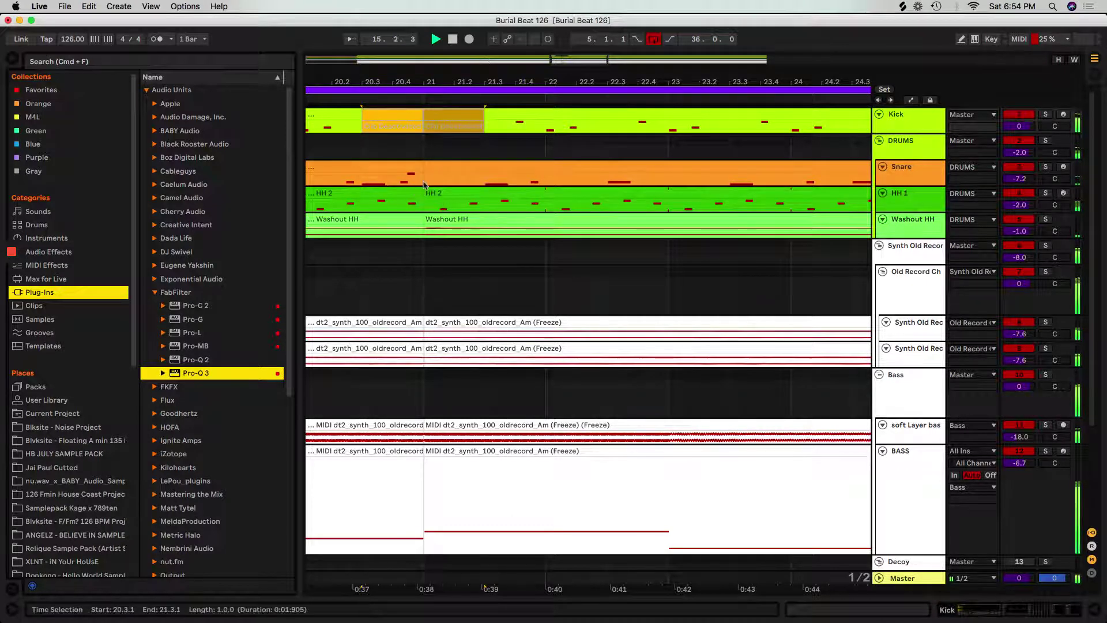
pyautogui.moveTo(424, 183); pyautogui.dragTo(367, 172)
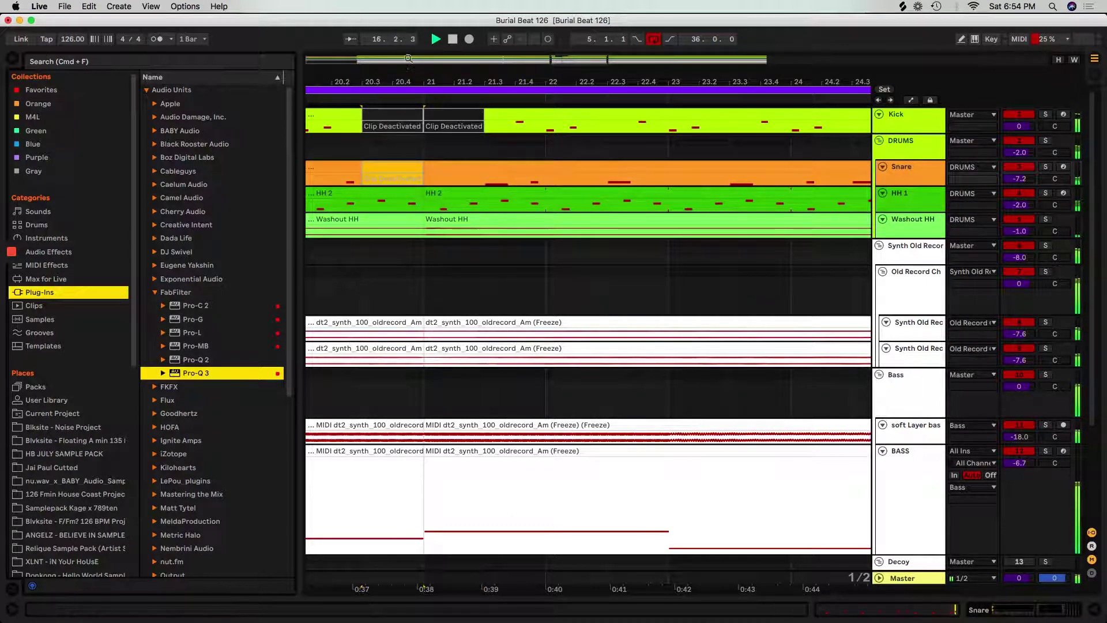
pyautogui.moveTo(408, 66)
pyautogui.mouseDown()
pyautogui.moveTo(408, 17)
pyautogui.moveTo(408, 45)
pyautogui.moveTo(370, 48)
pyautogui.moveTo(393, 59)
pyautogui.mouseUp()
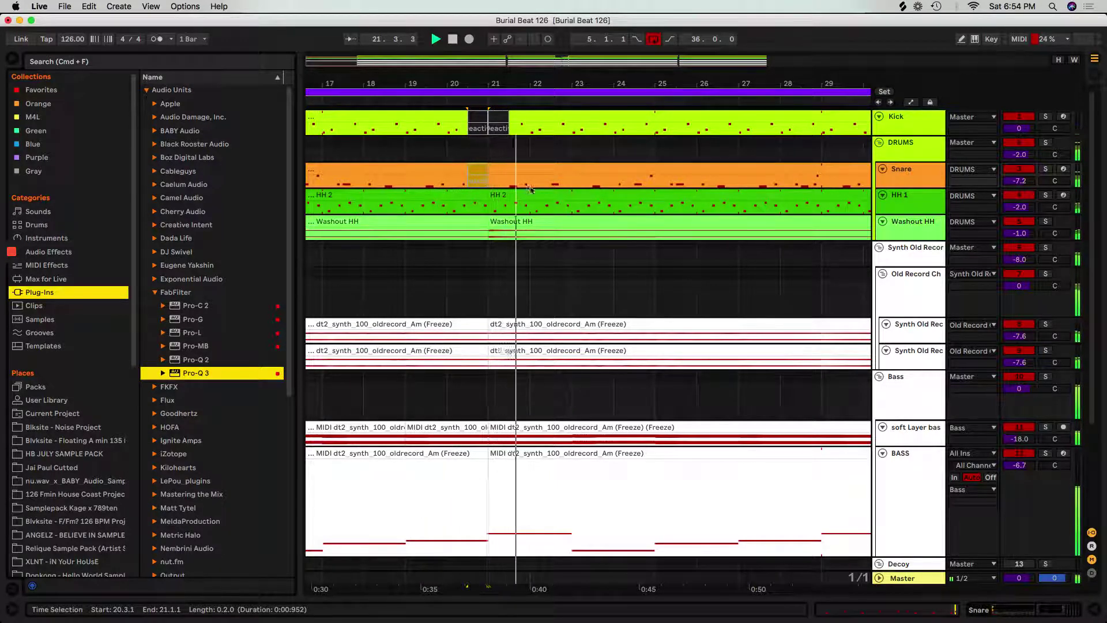
# Stop playback and undo the Kick and Snare deactivations around bar 21.
pyautogui.click(471, 117)
pyautogui.press('space')
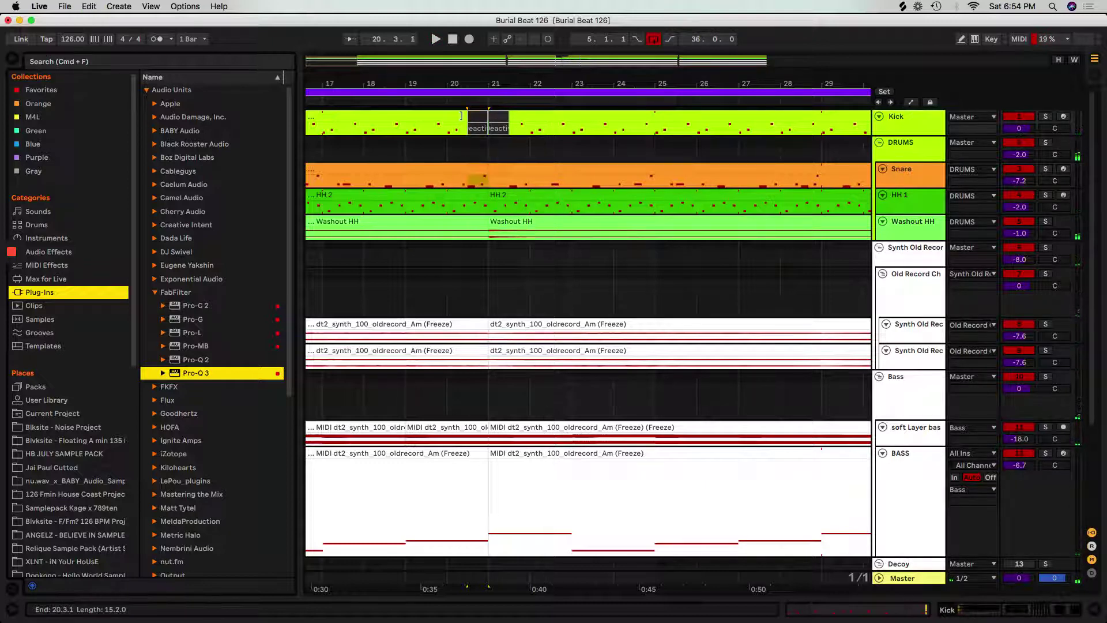
pyautogui.moveTo(461, 115); pyautogui.dragTo(478, 126)
# Shorten the arrangement loop to 32 bars, from 5.1.1 to 37.1.1, and play it.
pyautogui.click(506, 166)
pyautogui.moveTo(559, 82); pyautogui.dragTo(559, 34)
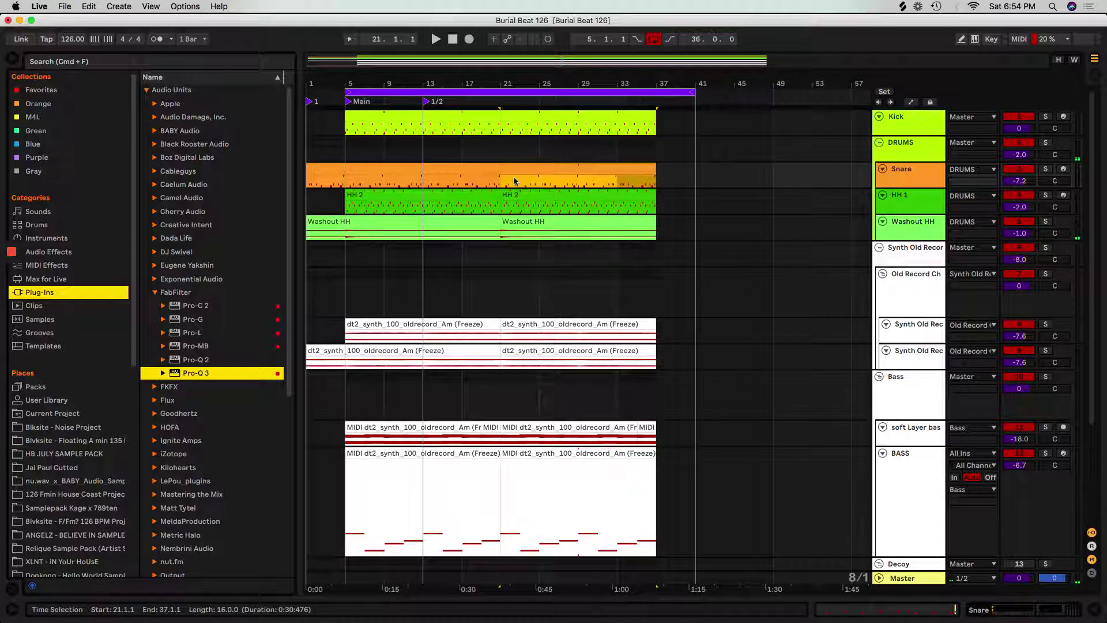
pyautogui.click(692, 94)
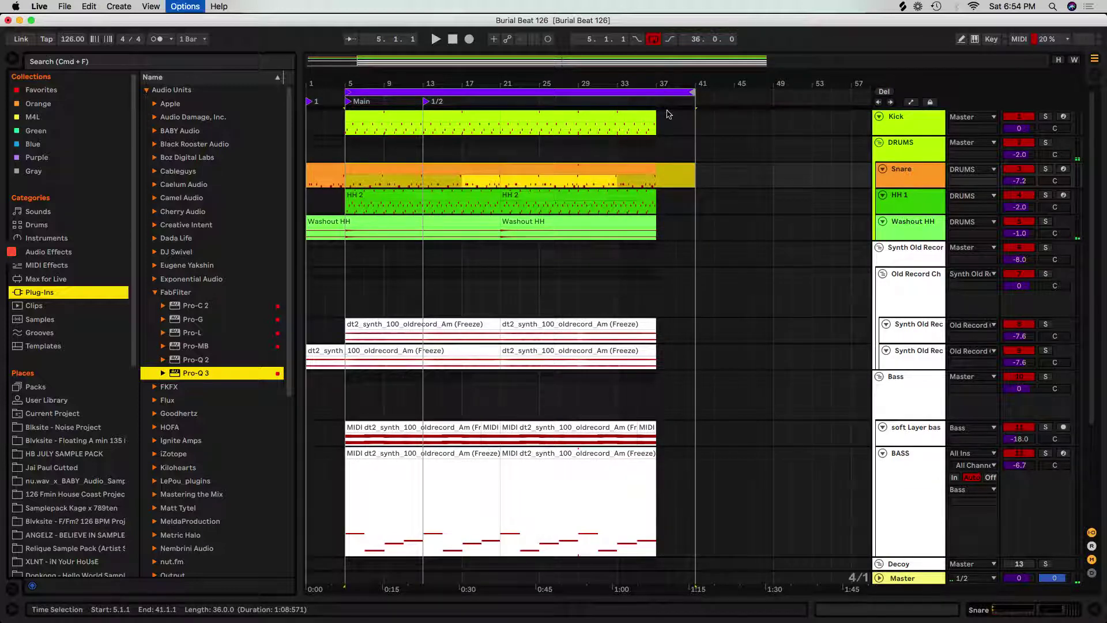
pyautogui.moveTo(687, 93); pyautogui.dragTo(657, 94)
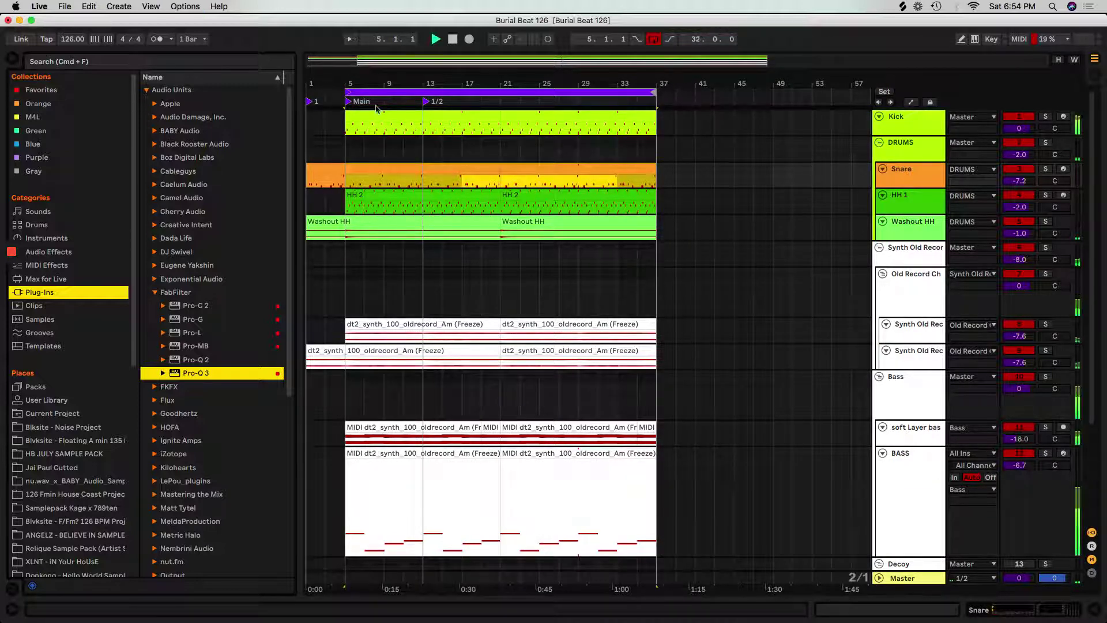
# Fold the Bass group, stop playback and save the project.
pyautogui.scroll(-5, 484, 429)
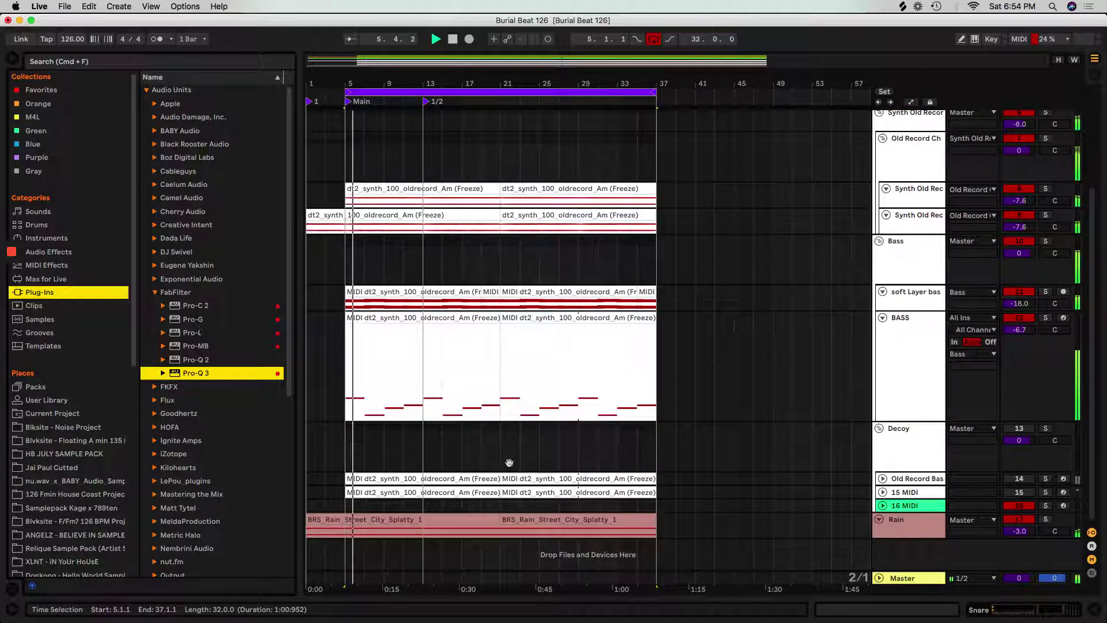
pyautogui.click(880, 241)
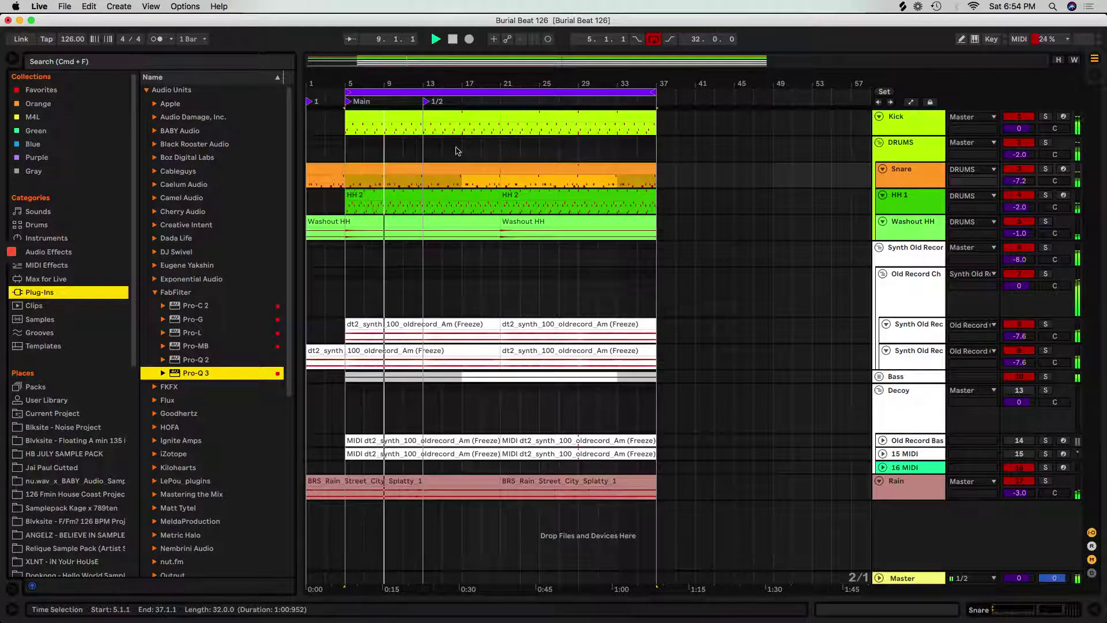
pyautogui.click(451, 41)
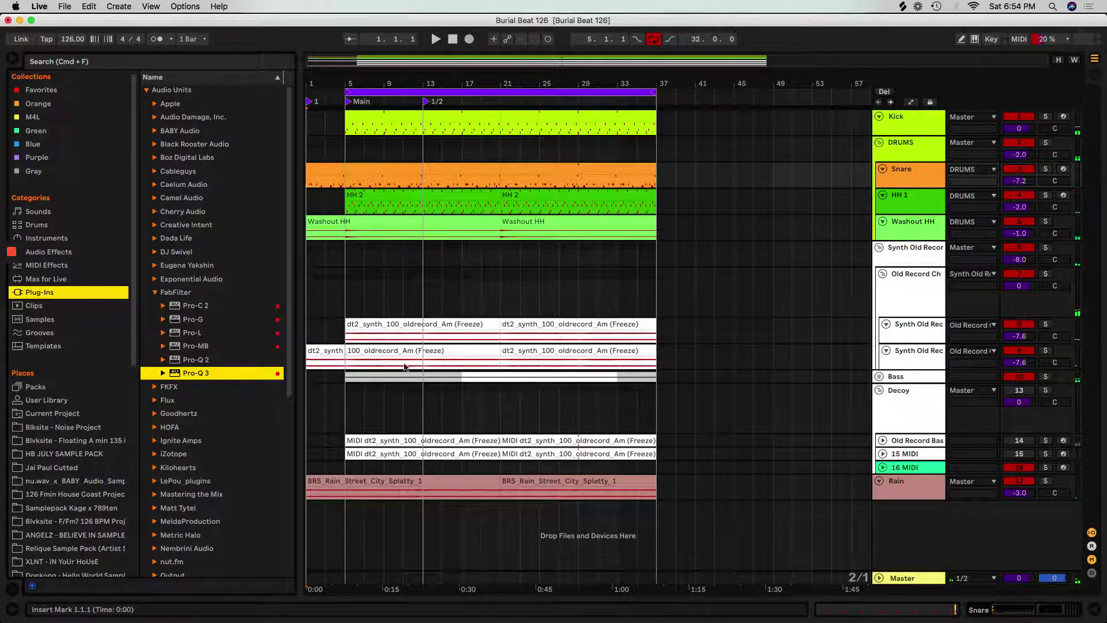
pyautogui.press('super+s')
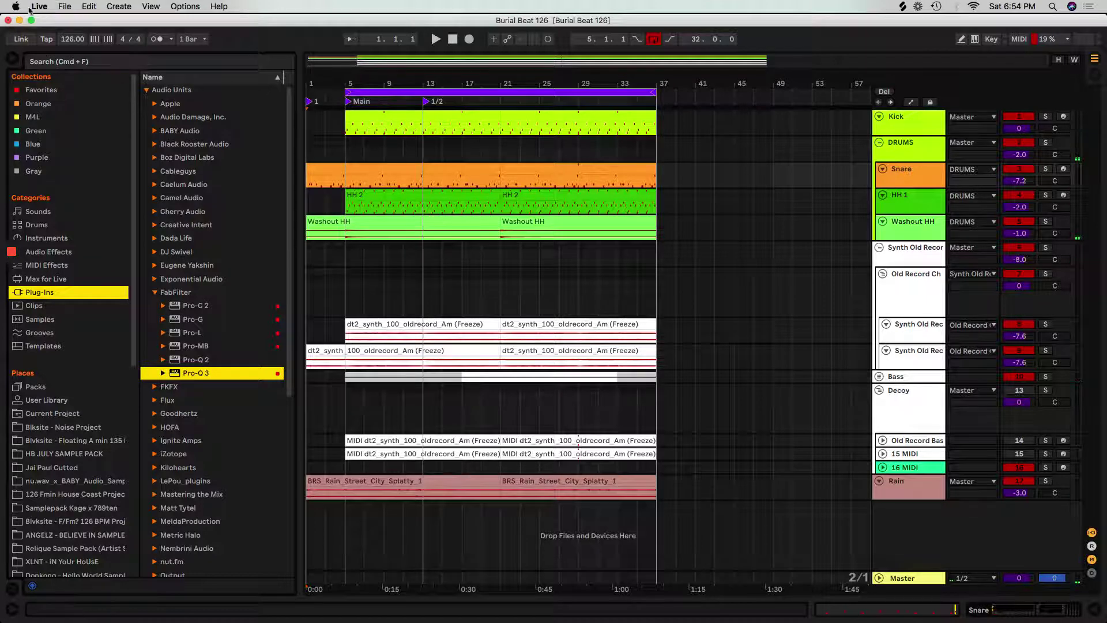